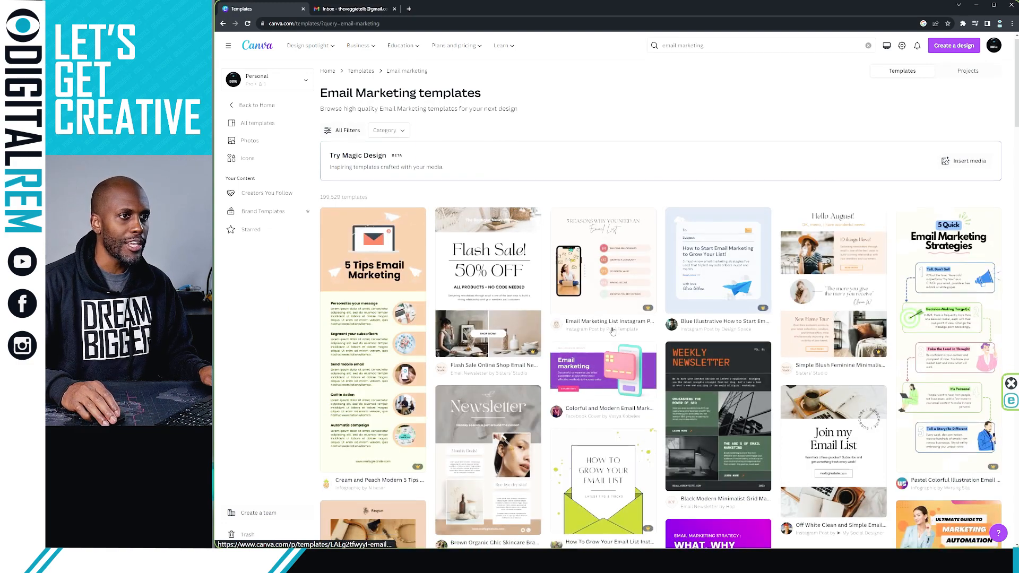
# Open the Cream and Grey Modern Tips Email Marketing Infographic template and start customizing it
pyautogui.scroll(-3, 612, 329)
pyautogui.scroll(-1, 609, 333)
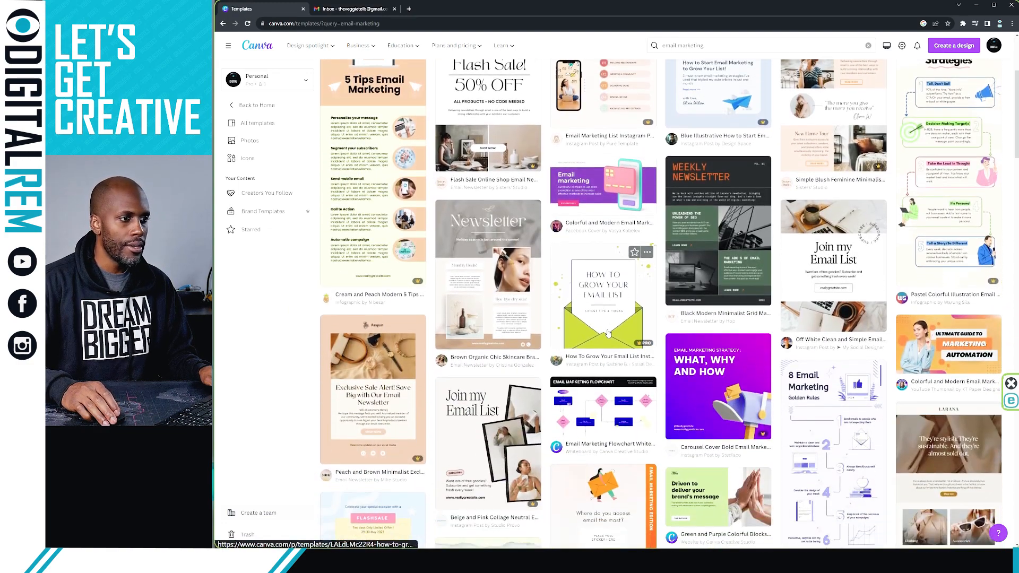
pyautogui.scroll(-5, 609, 334)
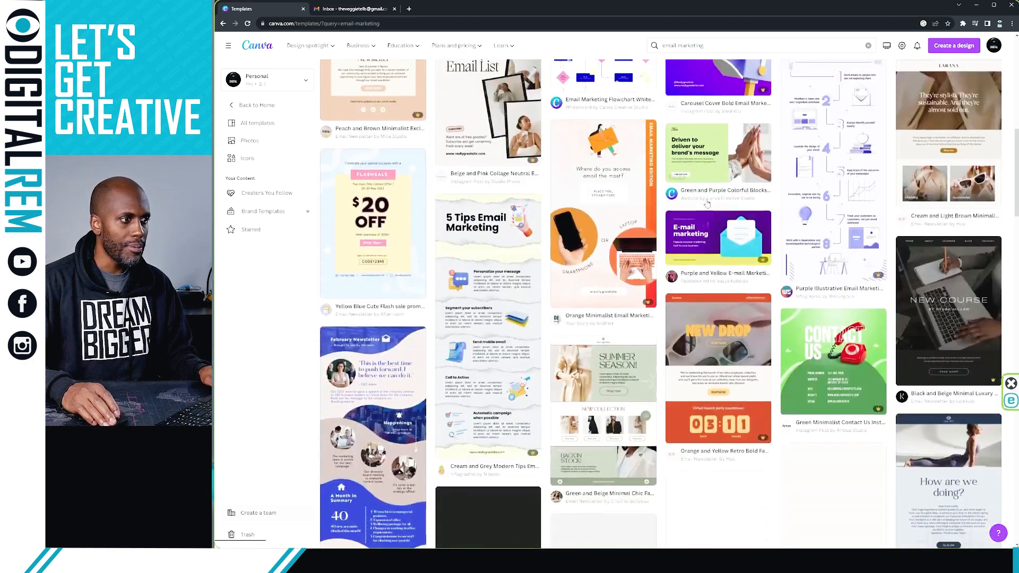
pyautogui.scroll(-2, 549, 283)
pyautogui.scroll(-2, 549, 283)
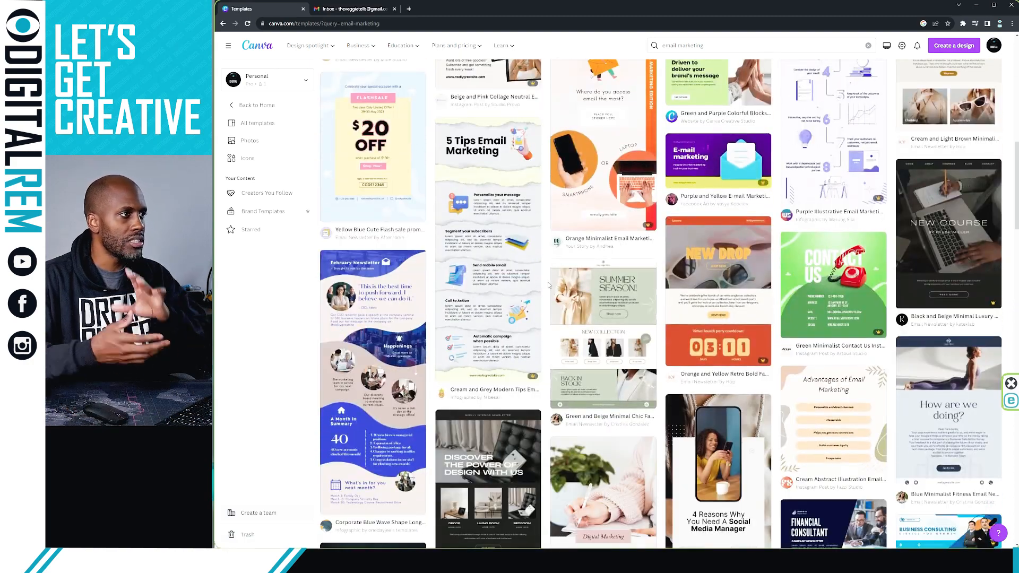
pyautogui.click(474, 235)
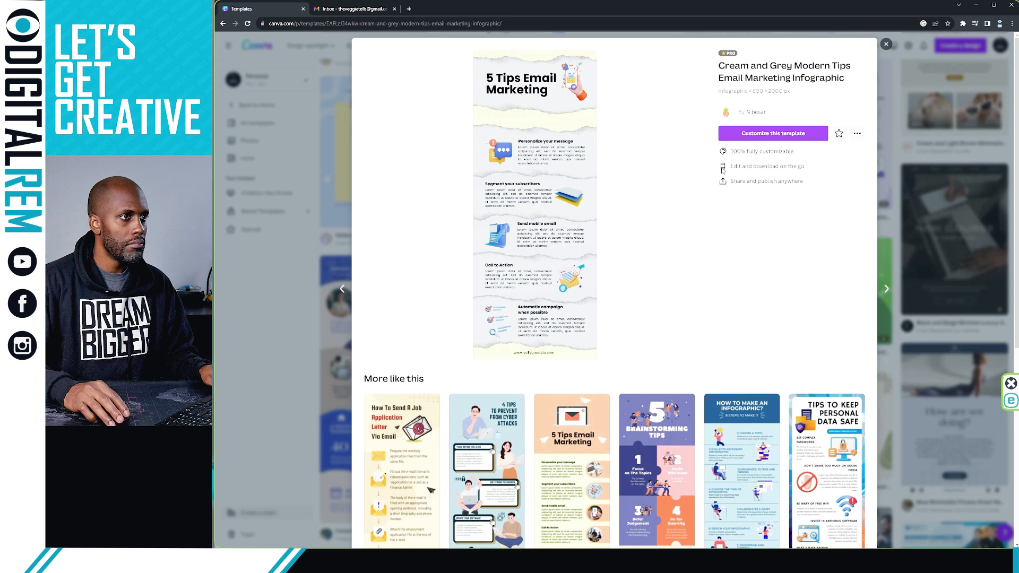
pyautogui.click(756, 134)
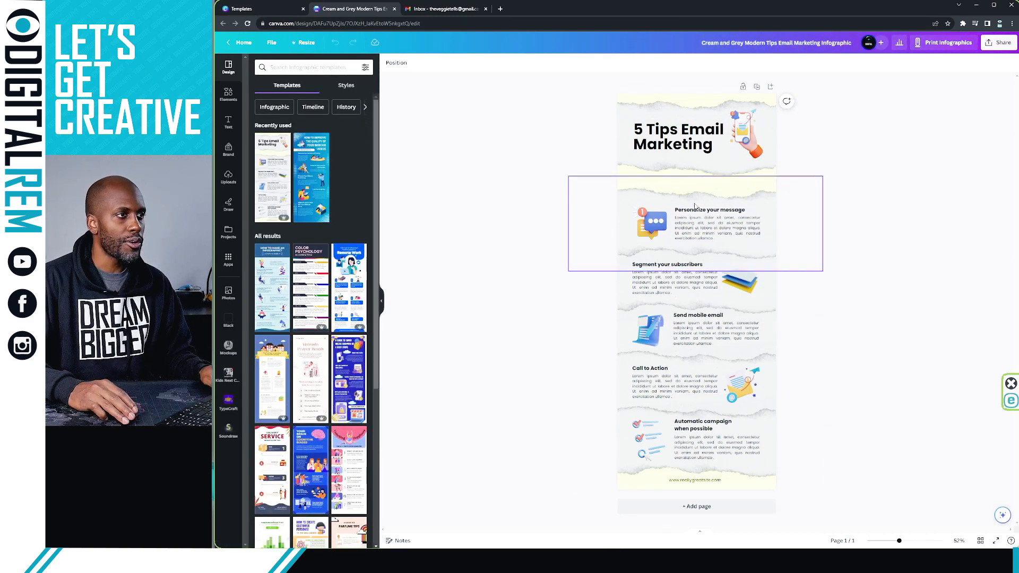
# Leave the 5 Tips title unchanged and clear the body paragraph under Personalize your message
pyautogui.click(675, 148)
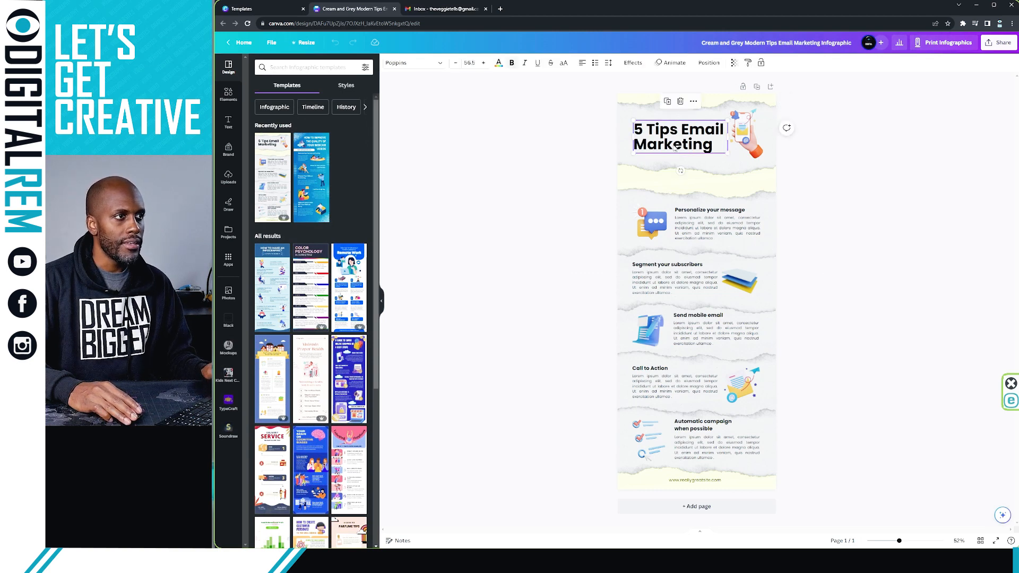
pyautogui.click(673, 149)
pyautogui.click(713, 146)
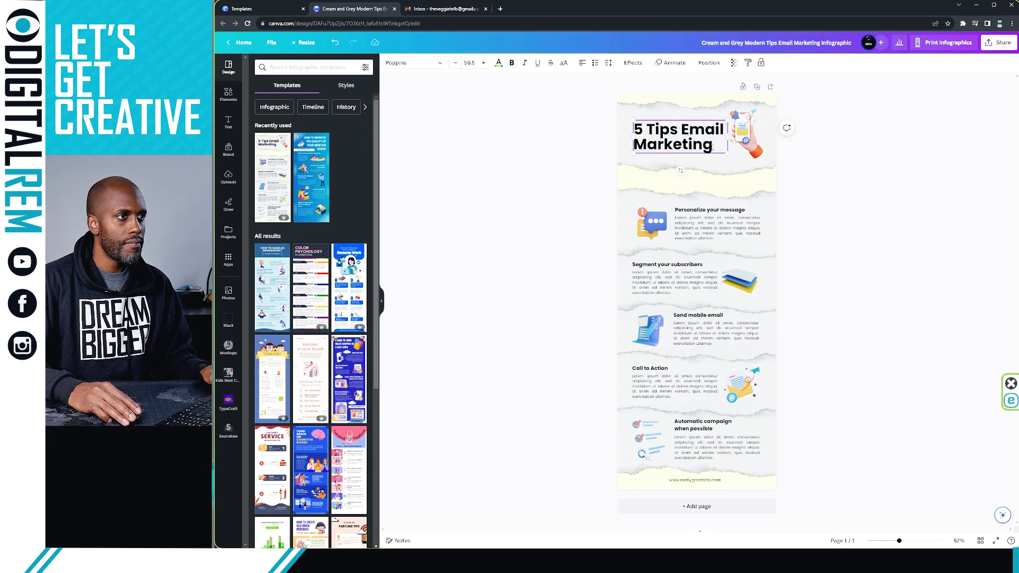
pyautogui.click(808, 186)
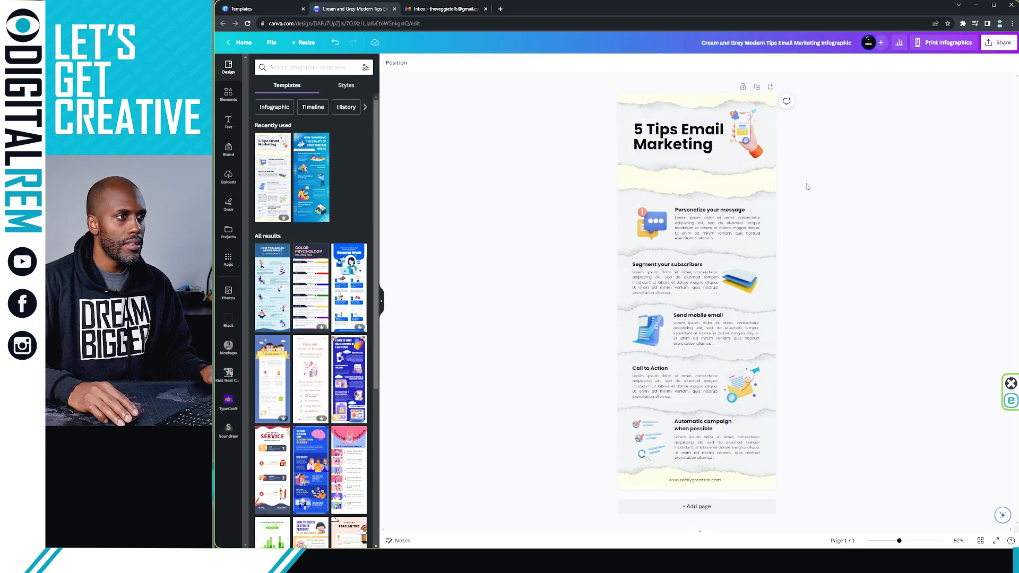
pyautogui.doubleClick(709, 219)
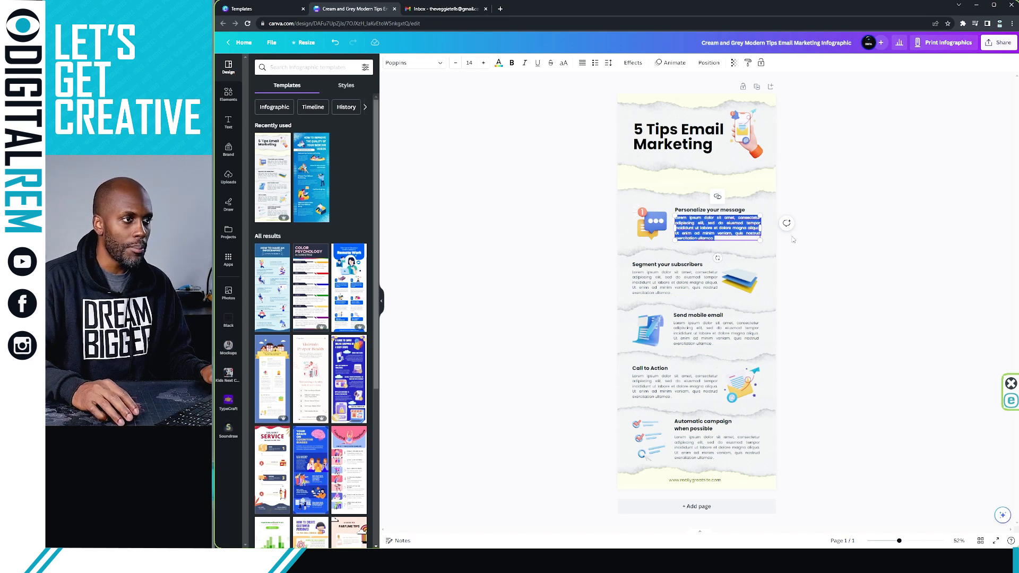
pyautogui.click(723, 227)
pyautogui.hotkey('ctrl', 'a')
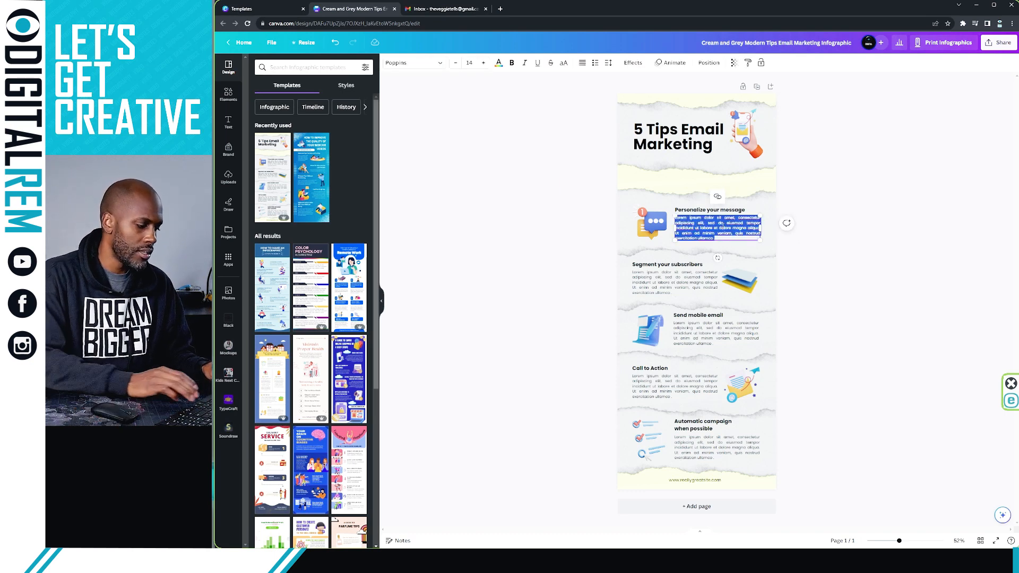
pyautogui.press('BackSpace')
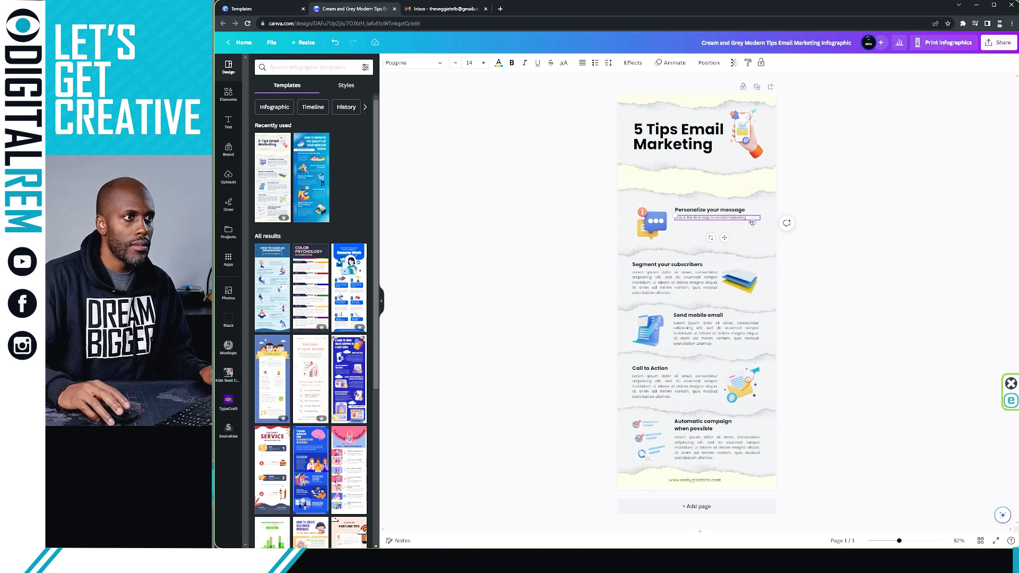
pyautogui.click(859, 225)
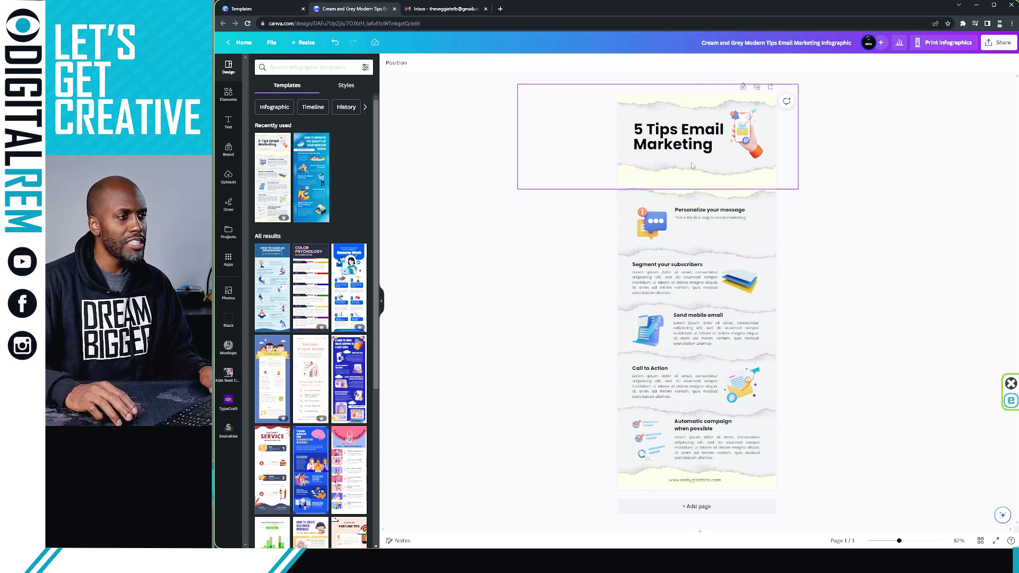
# Change the footer website text to DigitalREM.com
pyautogui.click(695, 482)
pyautogui.click(695, 480)
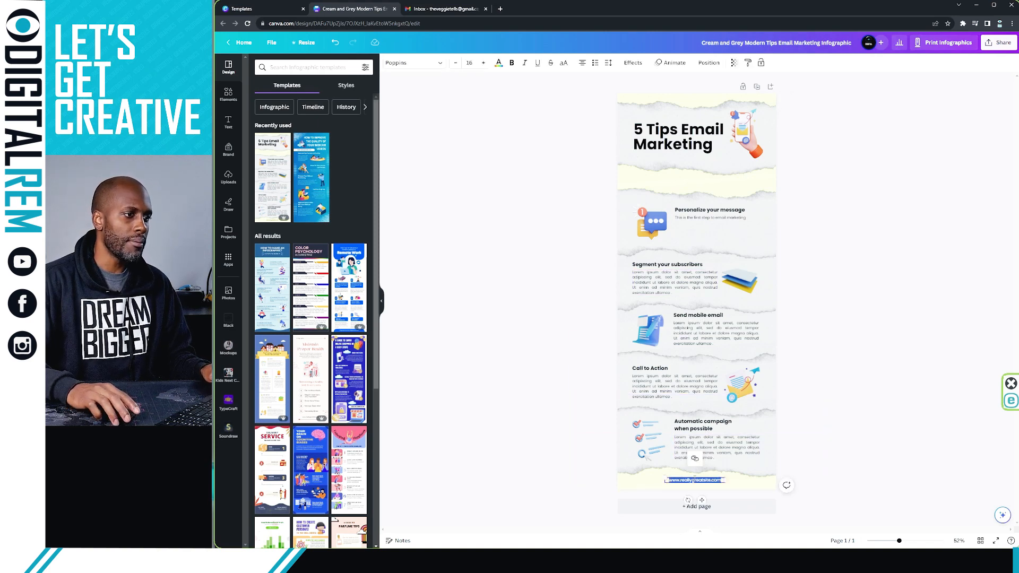
pyautogui.write('Digital')
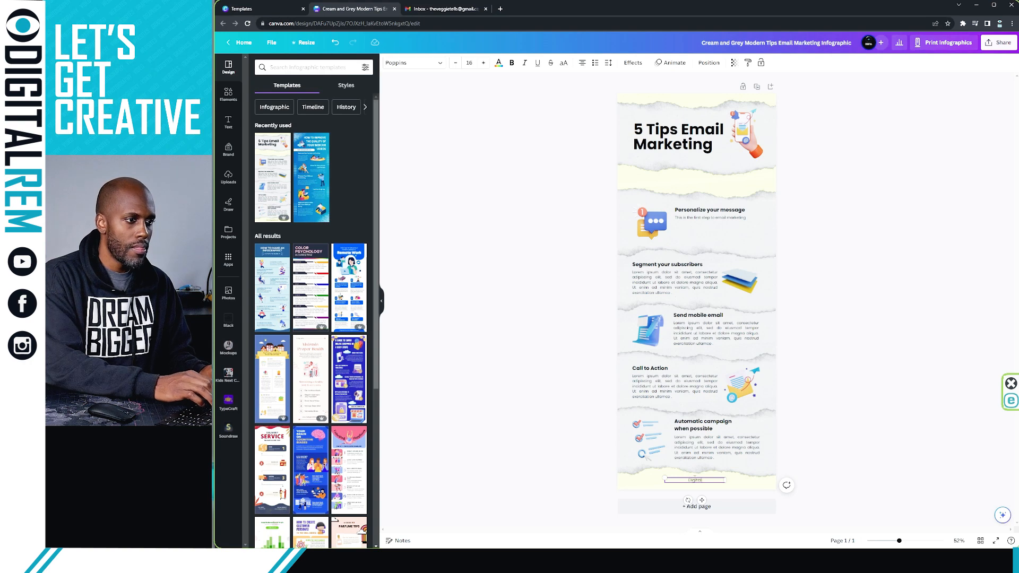
pyautogui.write('REM.com')
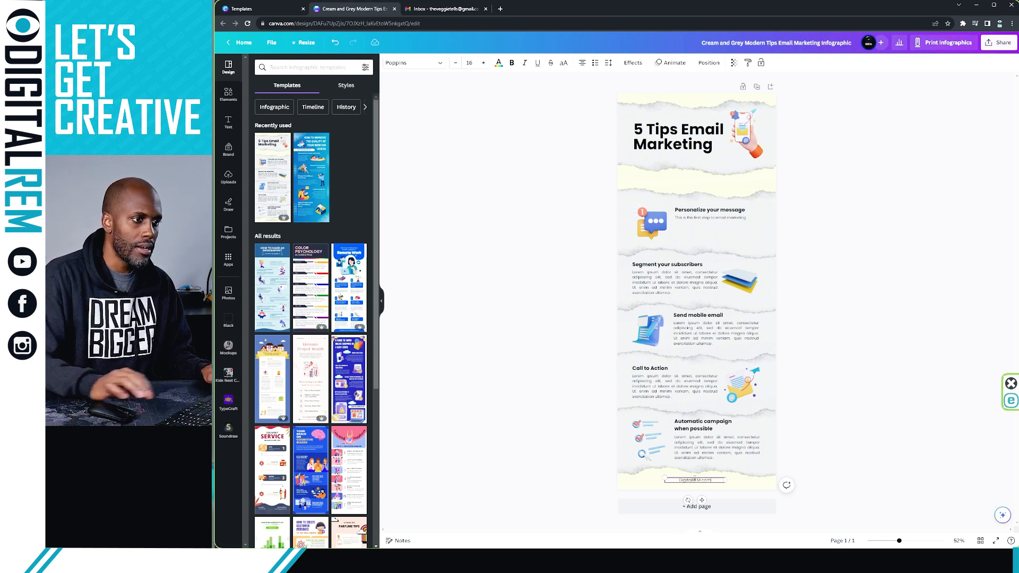
pyautogui.click(822, 445)
# Link the DigitalREM.com footer text to DigitalREM.com
pyautogui.click(714, 484)
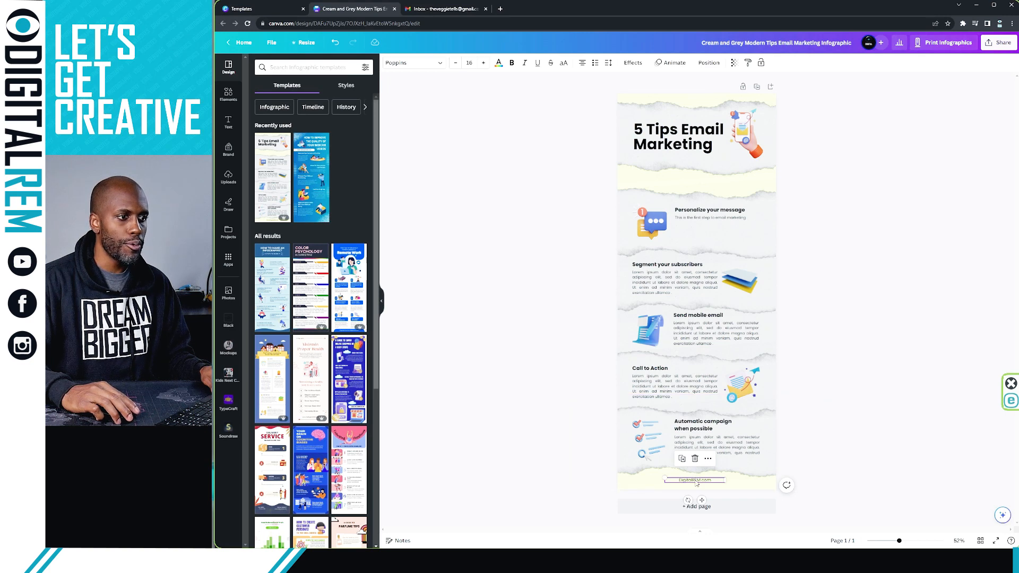
pyautogui.rightClick(697, 483)
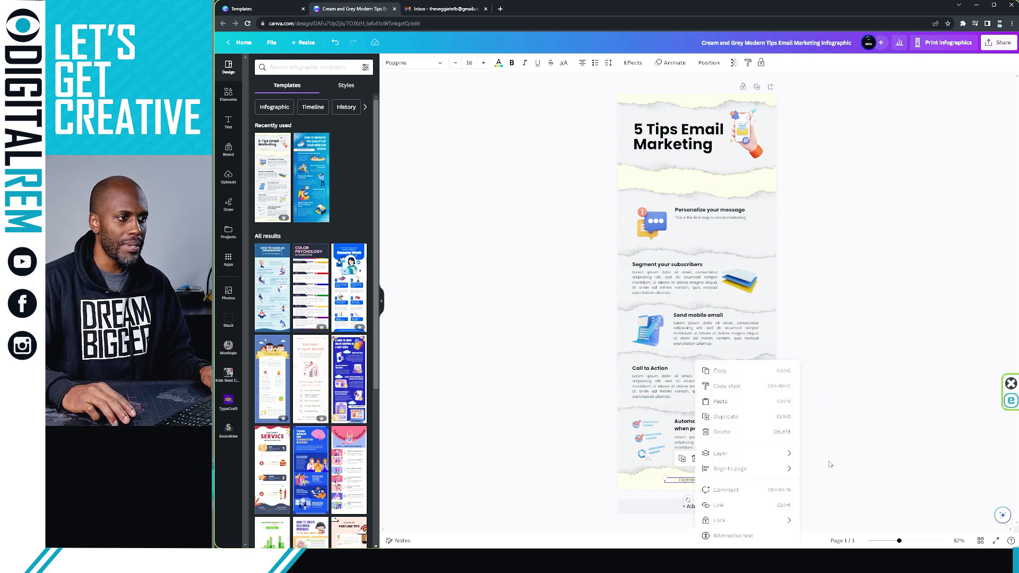
pyautogui.click(740, 505)
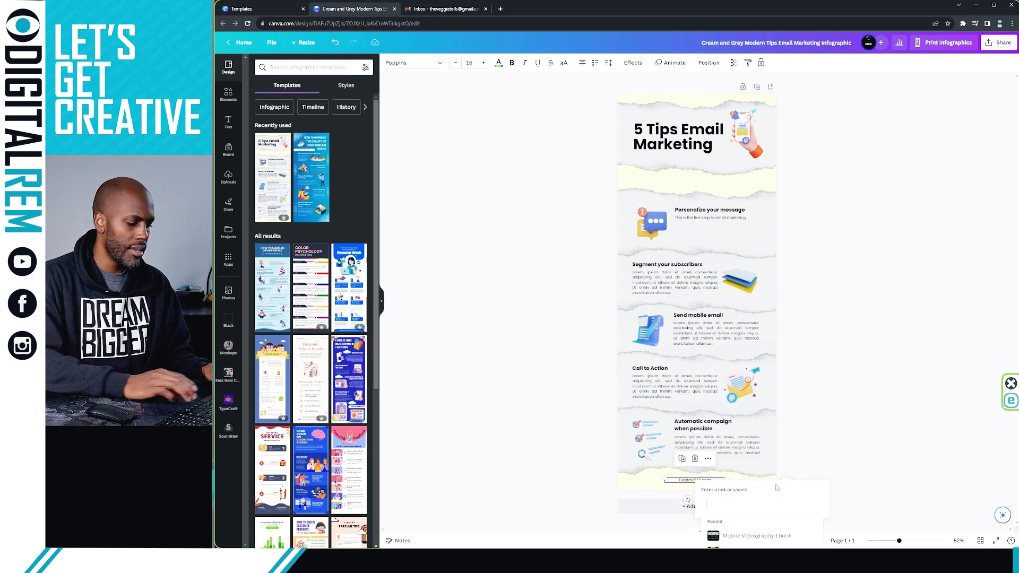
pyautogui.write('Digital')
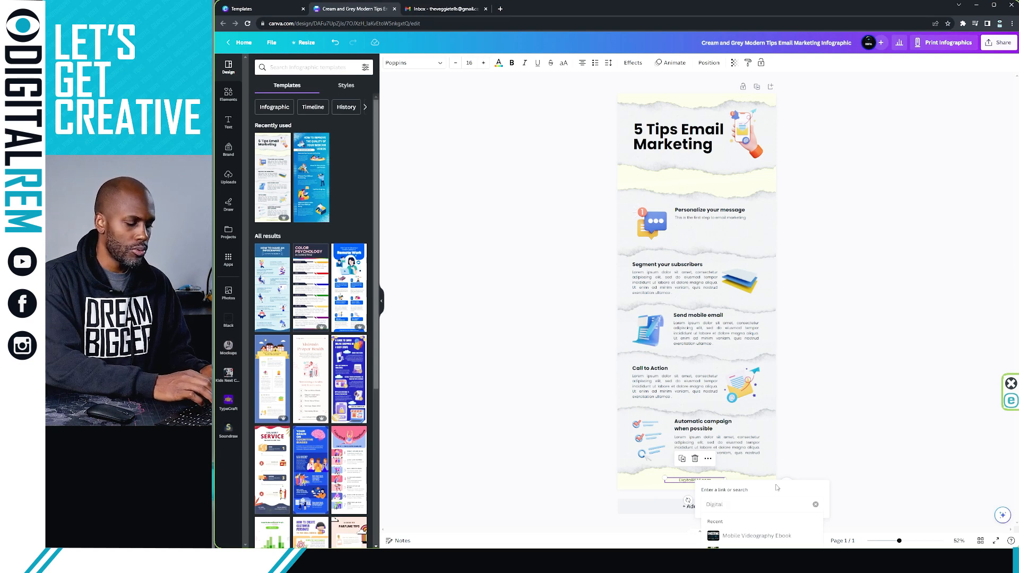
pyautogui.write('REM.com')
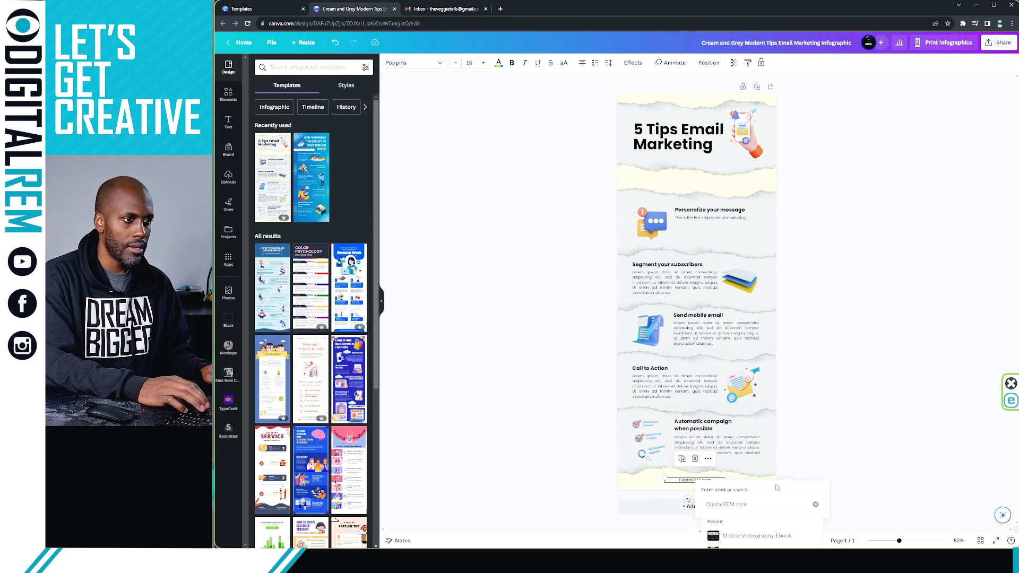
pyautogui.press('Return')
pyautogui.click(856, 449)
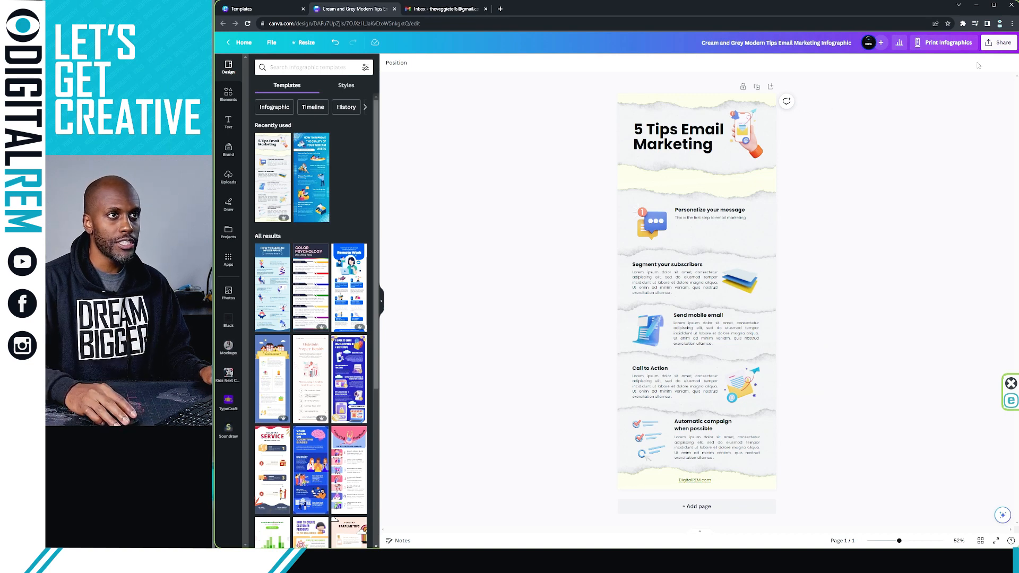
# Download the infographic as a PNG file, then return to the Gmail inbox
pyautogui.click(1001, 42)
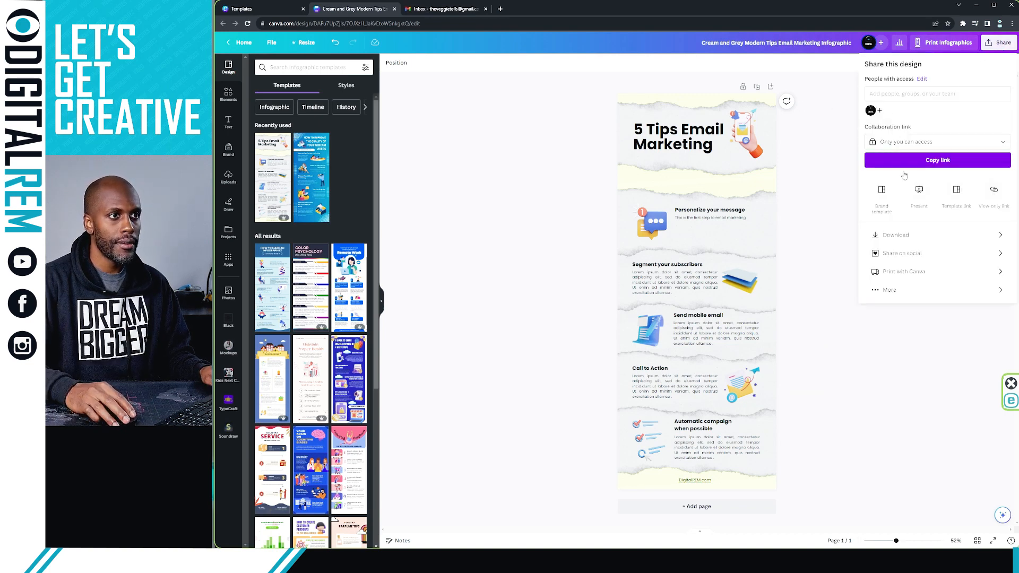
pyautogui.click(988, 236)
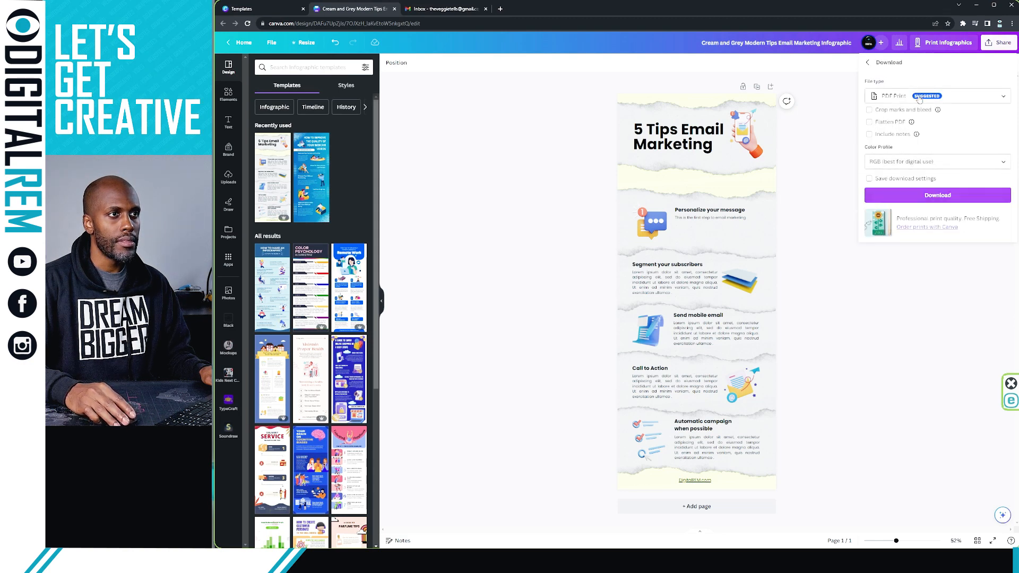
pyautogui.click(971, 98)
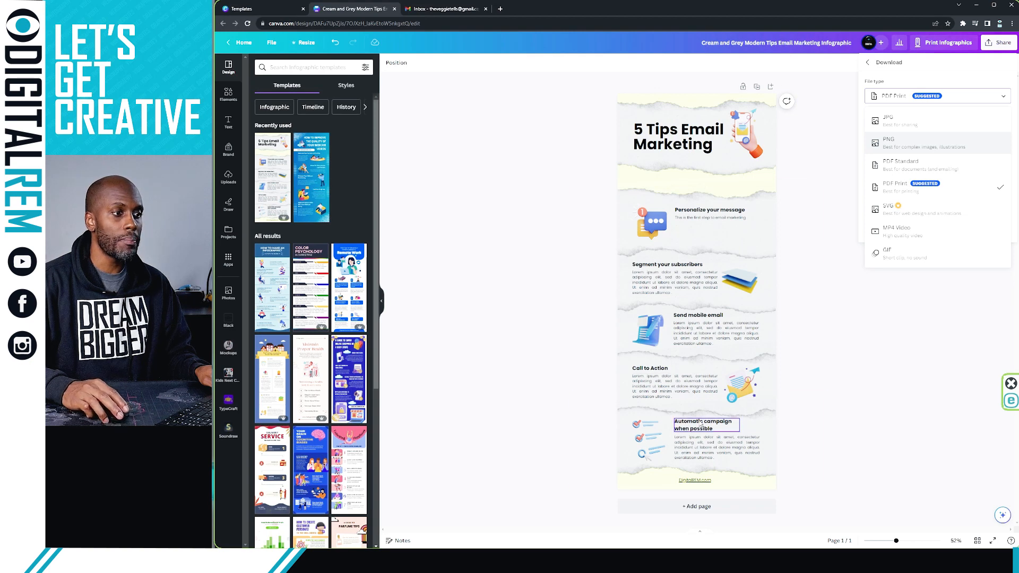
pyautogui.click(930, 151)
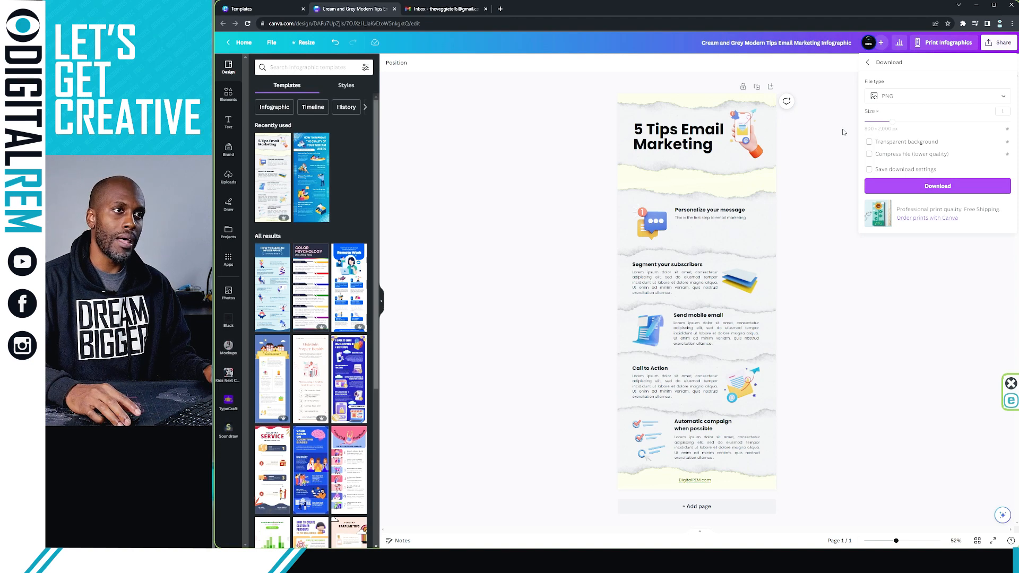
pyautogui.click(924, 191)
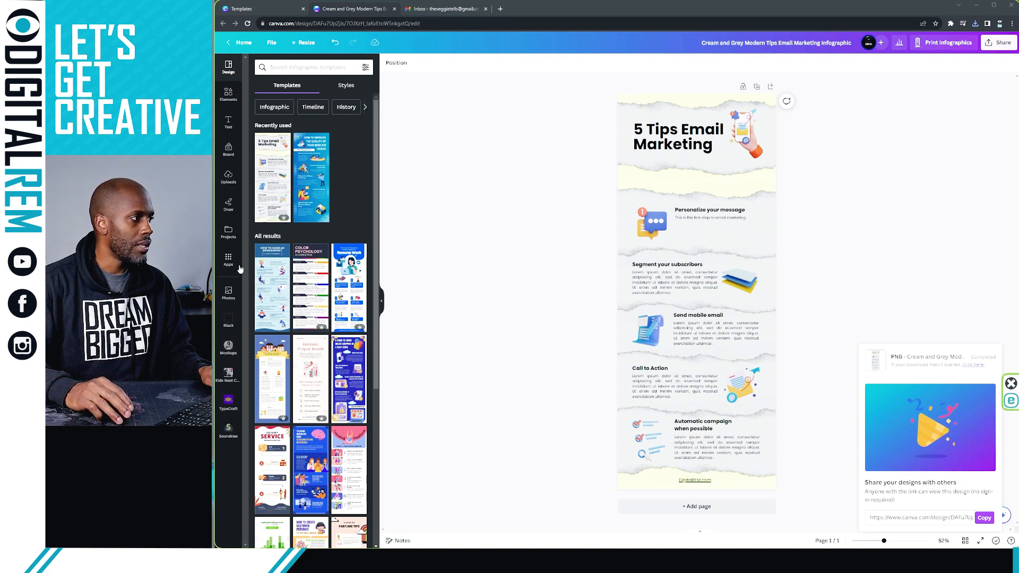
pyautogui.click(450, 9)
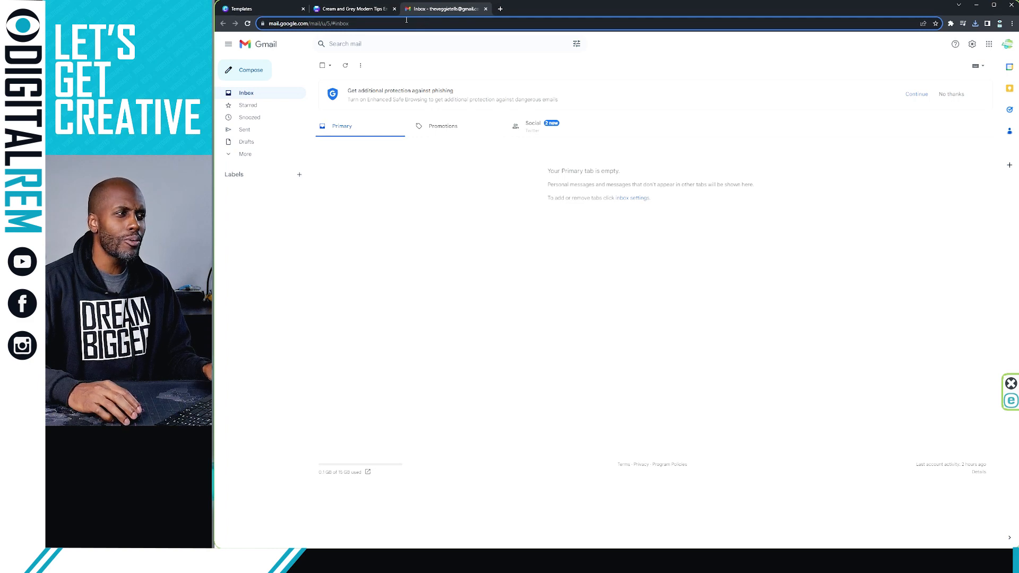
# Start a new email to the company's info mailbox with the subject 'Email Newsletter'
pyautogui.click(367, 163)
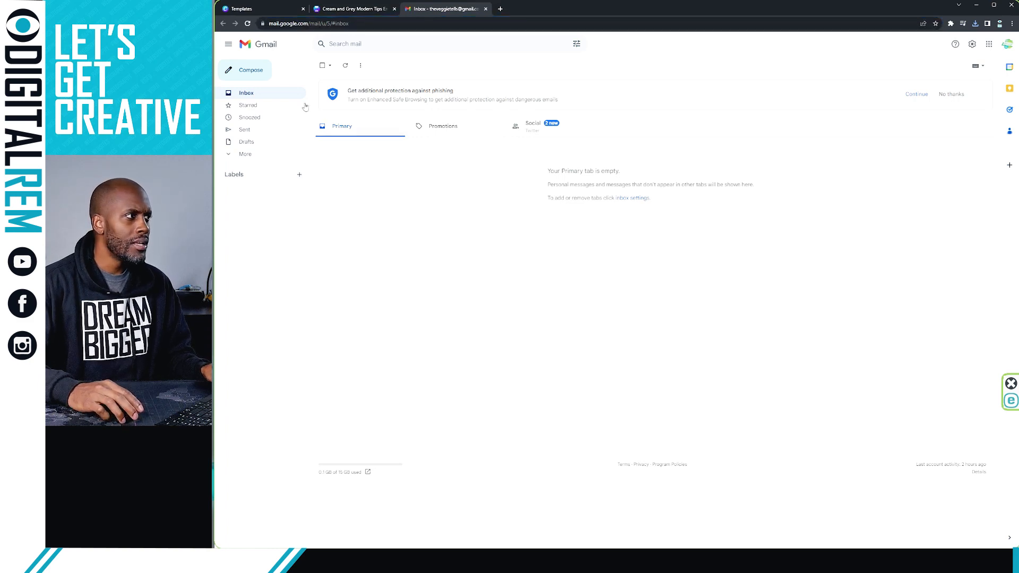
pyautogui.click(259, 79)
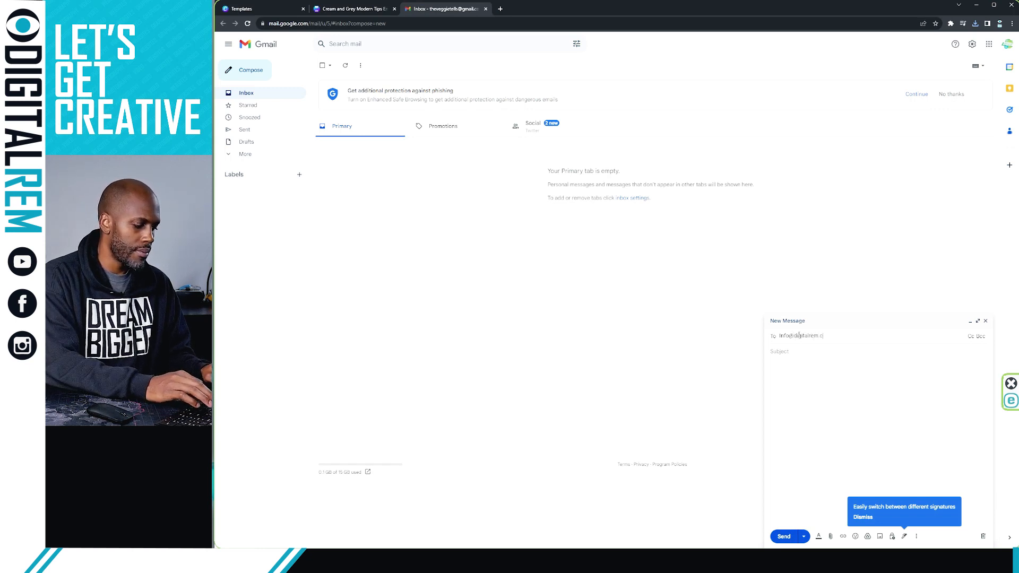
pyautogui.write('om')
pyautogui.click(802, 364)
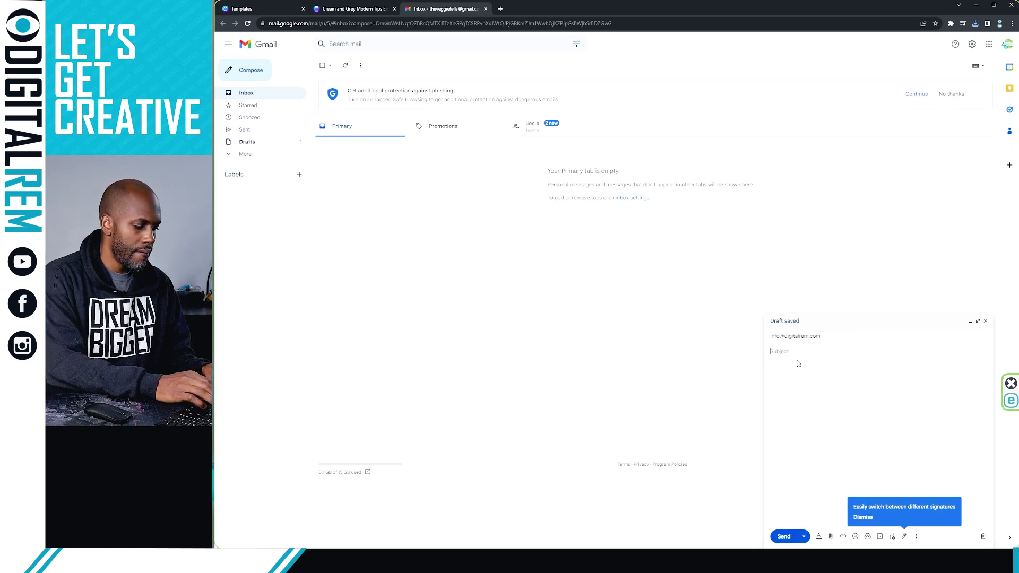
pyautogui.write('Email Ne')
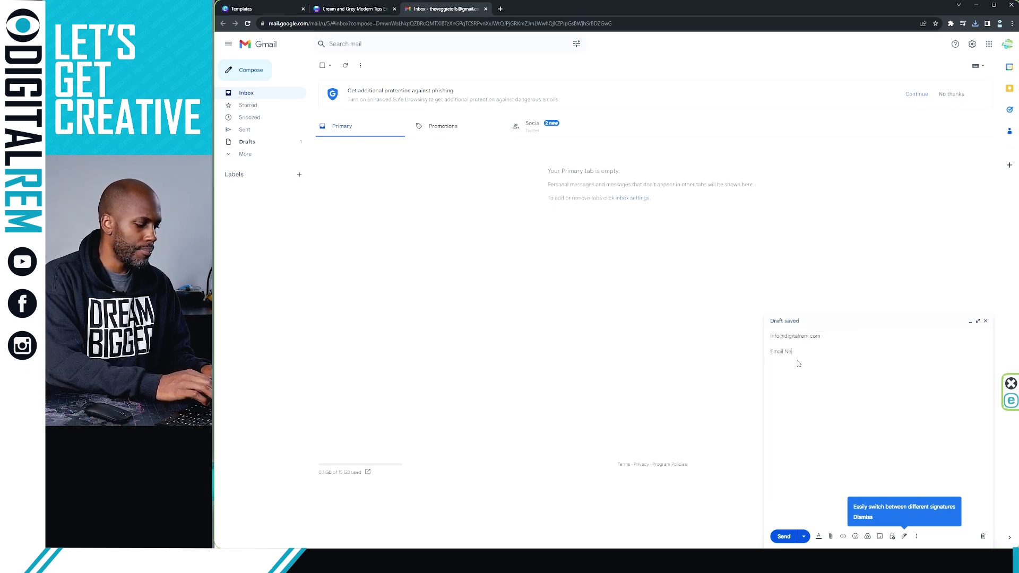
pyautogui.write('wsletter')
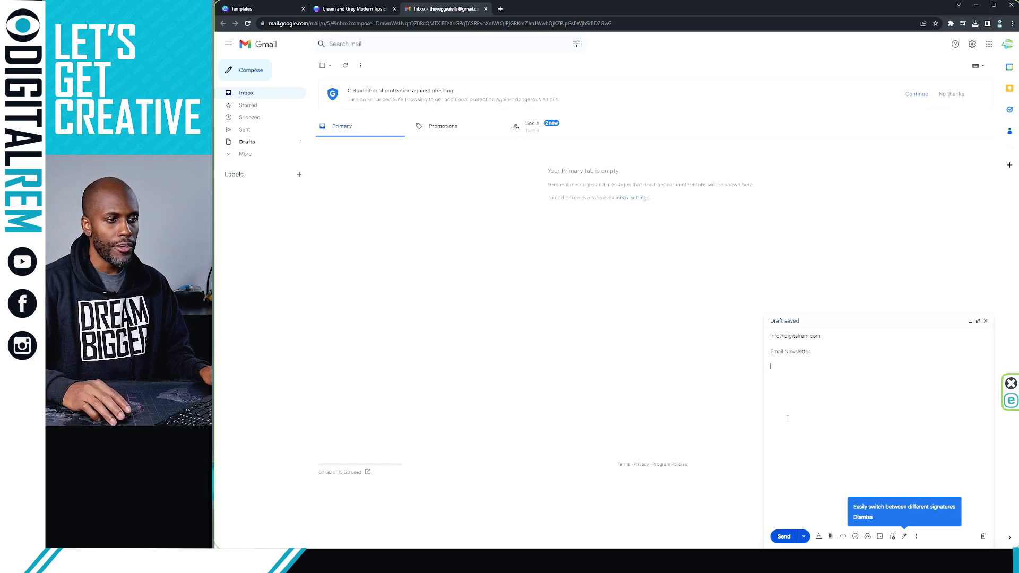
pyautogui.click(881, 536)
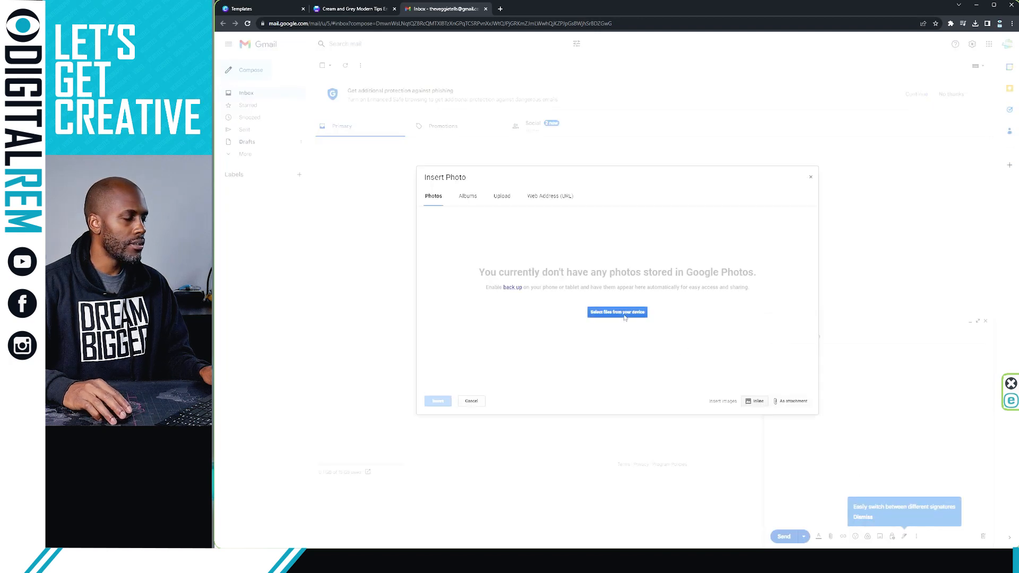
pyautogui.click(625, 316)
pyautogui.click(618, 310)
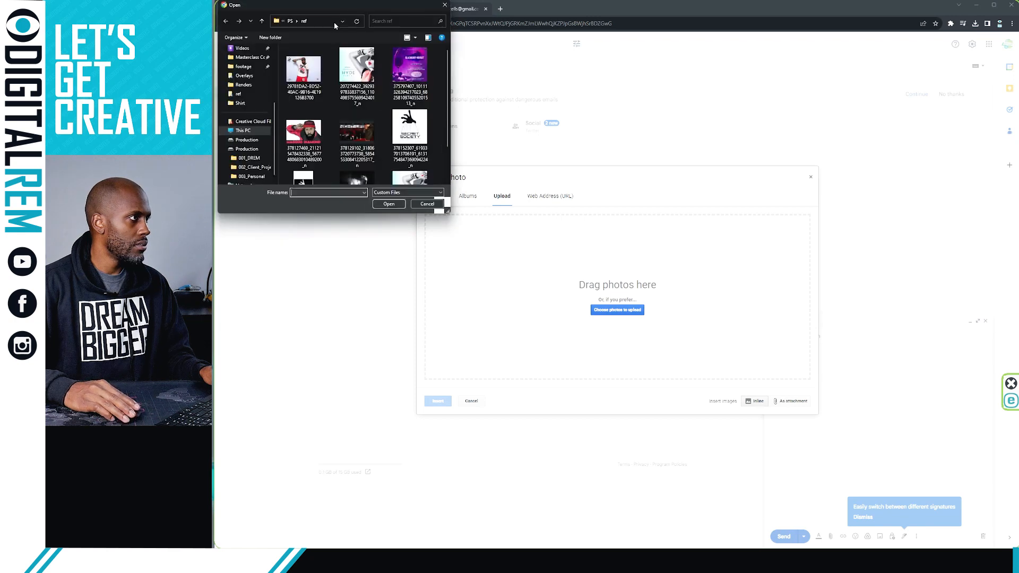
pyautogui.moveTo(290, 15); pyautogui.dragTo(82, 48)
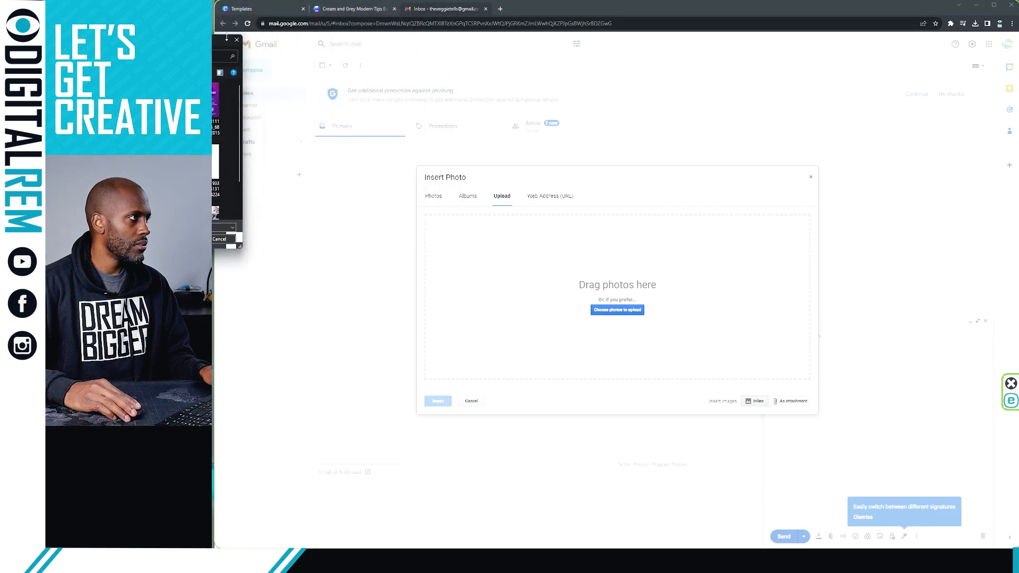
pyautogui.moveTo(205, 47); pyautogui.dragTo(241, 46)
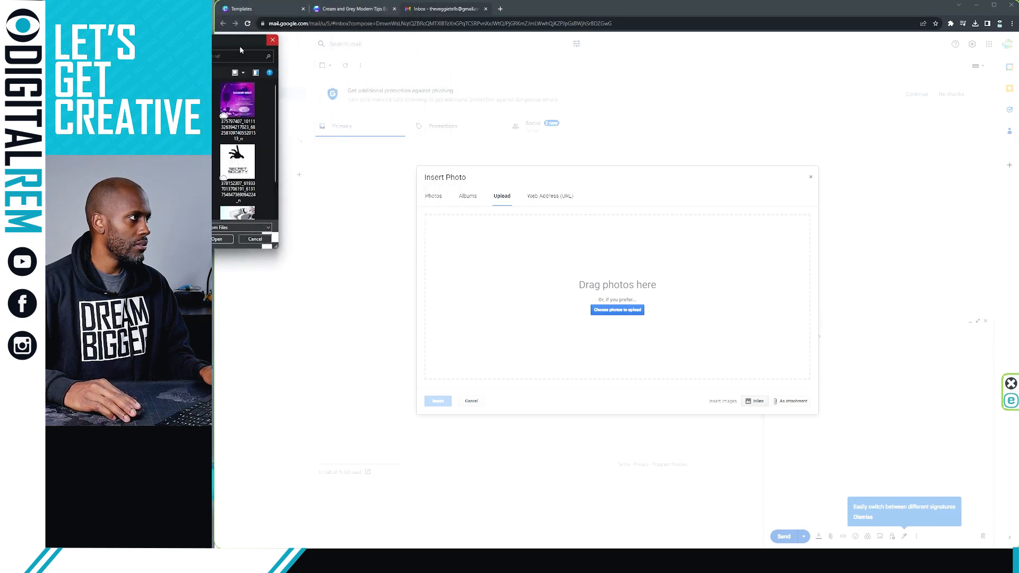
pyautogui.click(271, 41)
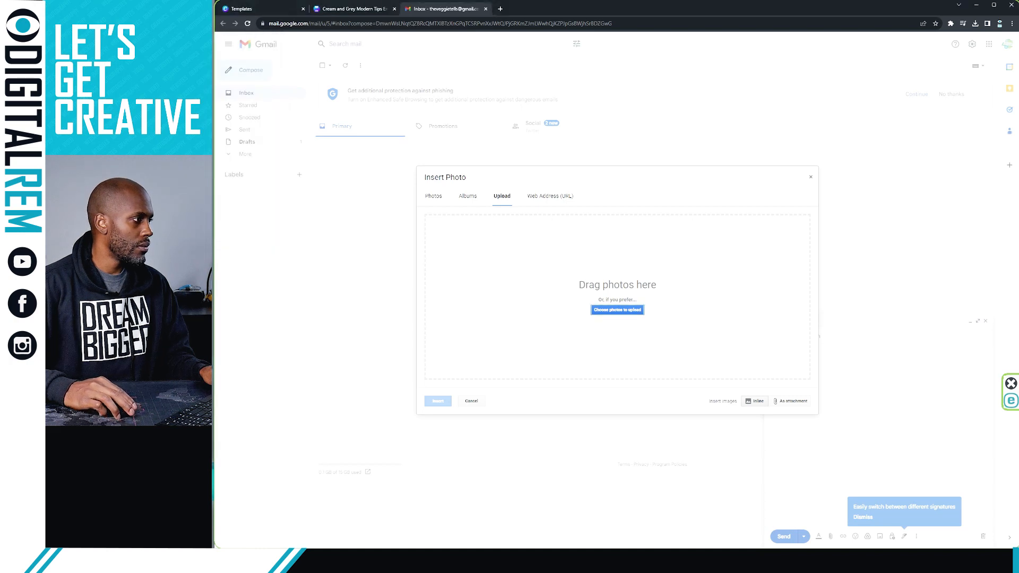
pyautogui.moveTo(215, 291); pyautogui.dragTo(562, 297)
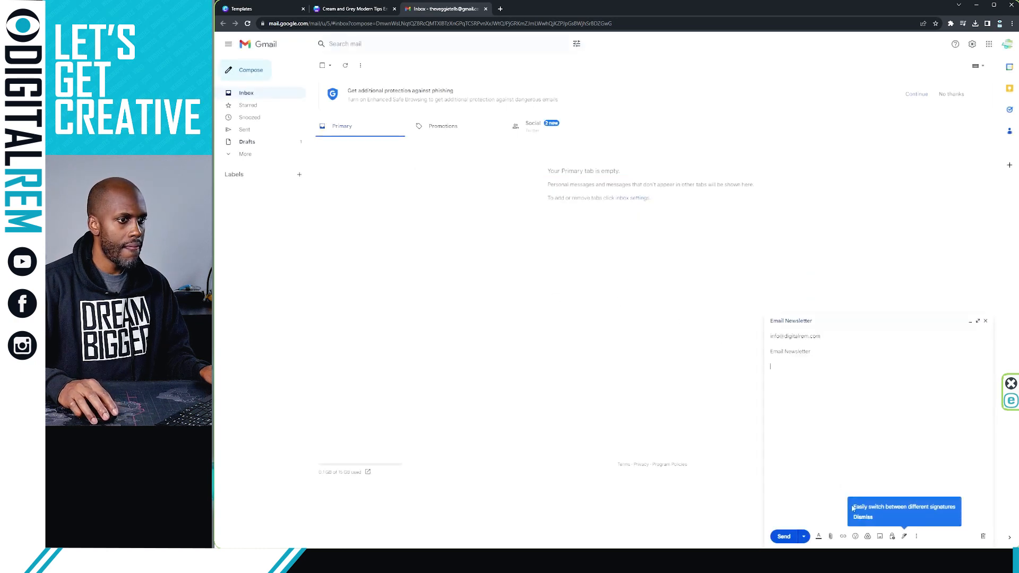
pyautogui.click(880, 536)
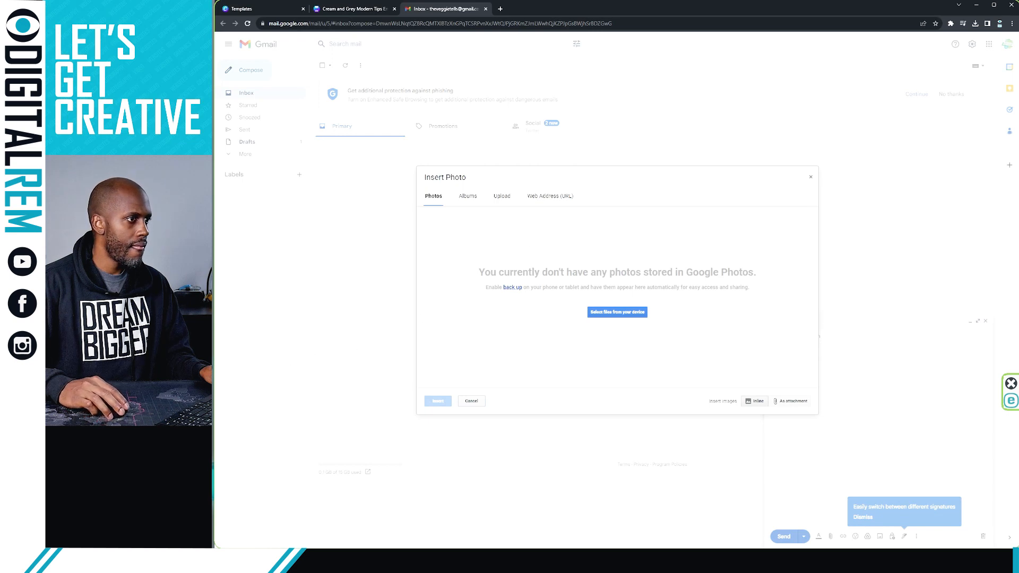
pyautogui.moveTo(557, 315); pyautogui.dragTo(591, 307)
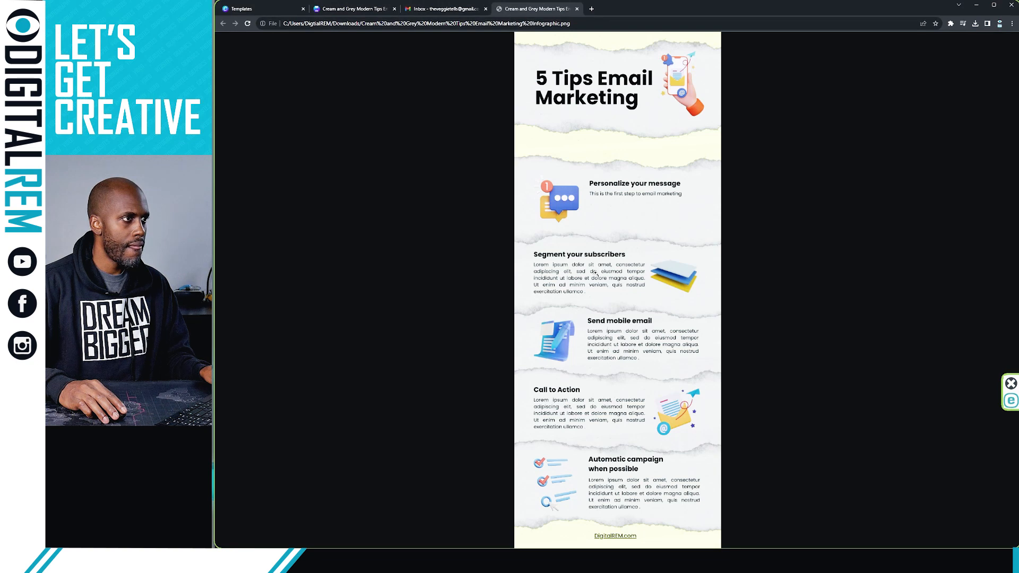
pyautogui.click(577, 8)
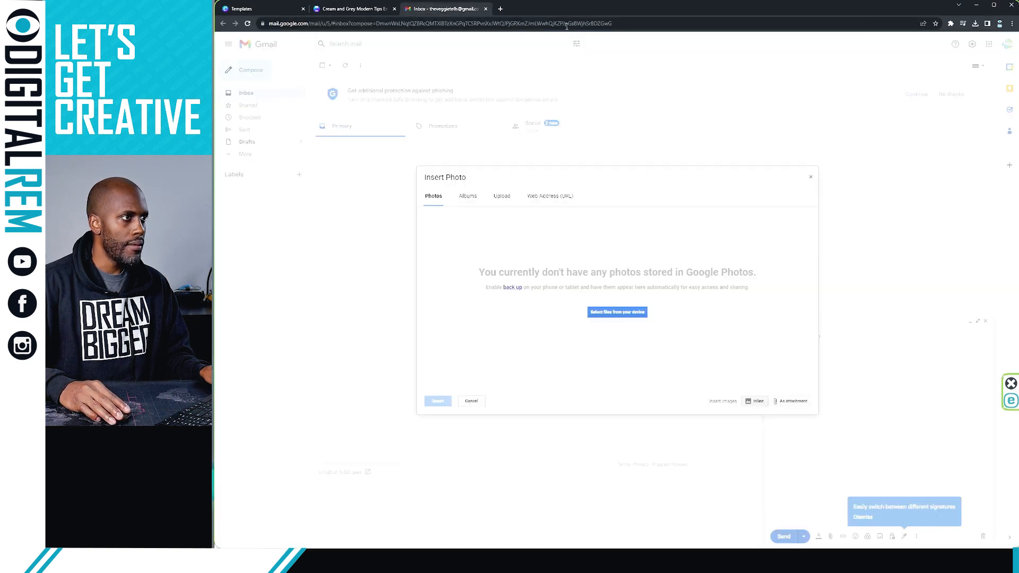
pyautogui.click(605, 311)
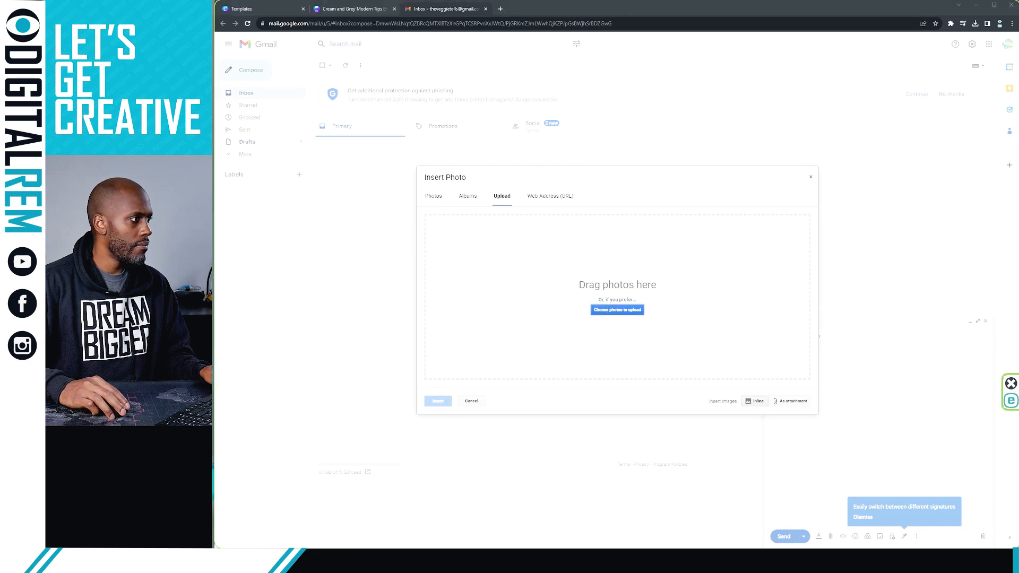
pyautogui.moveTo(213, 213); pyautogui.dragTo(550, 307)
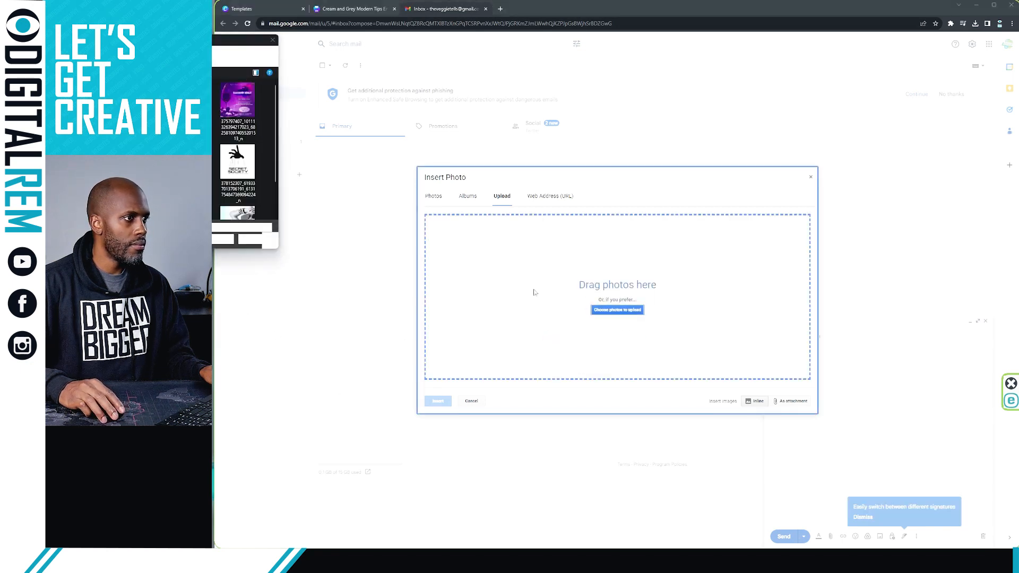
pyautogui.click(273, 41)
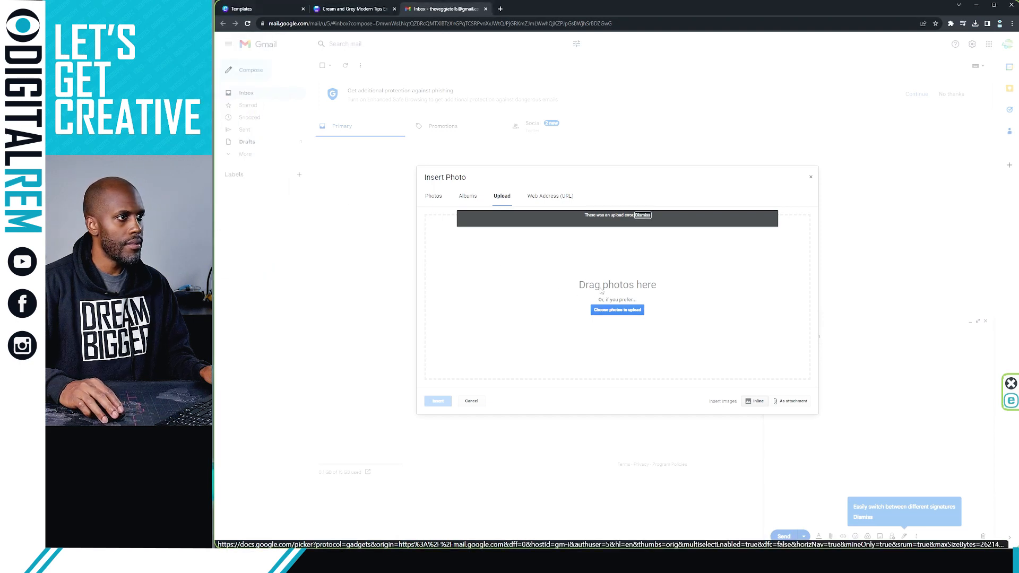
pyautogui.click(617, 311)
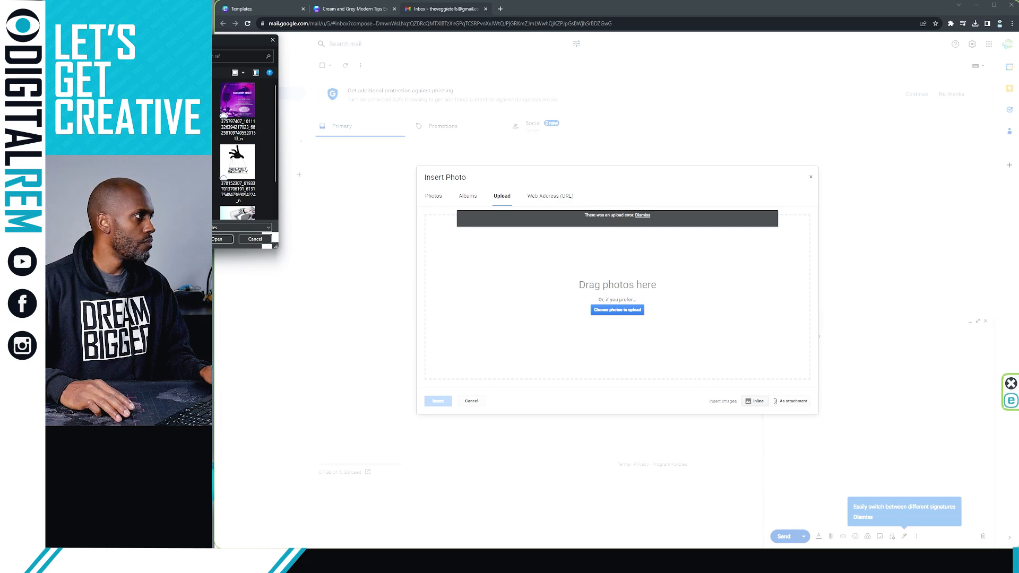
pyautogui.click(59, 104)
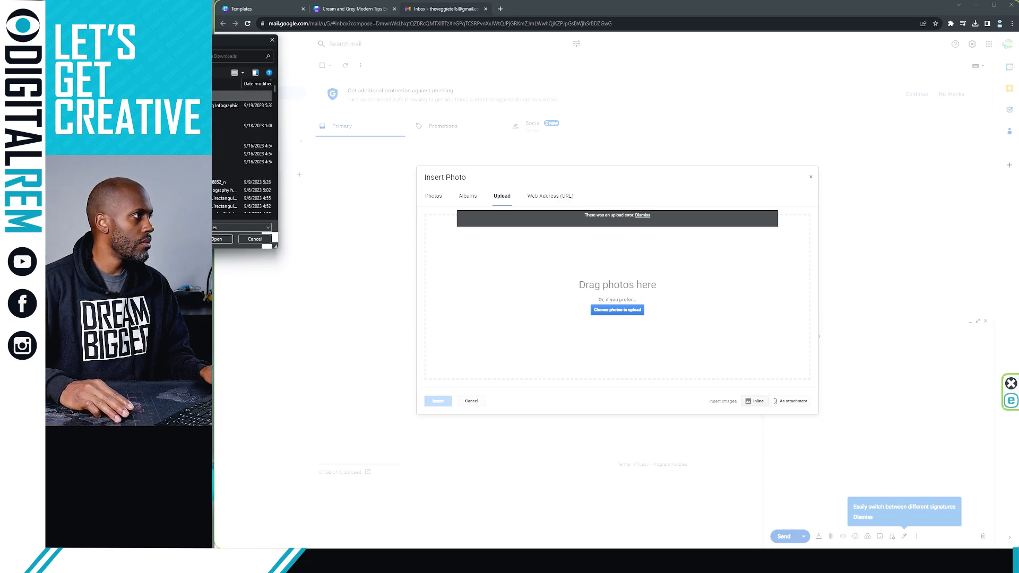
pyautogui.doubleClick(197, 105)
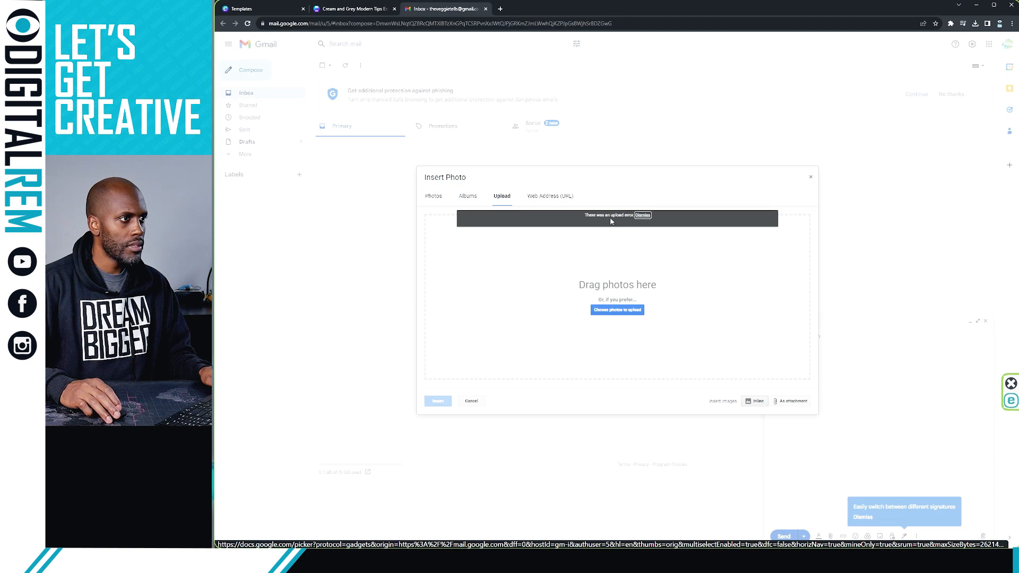
pyautogui.click(645, 219)
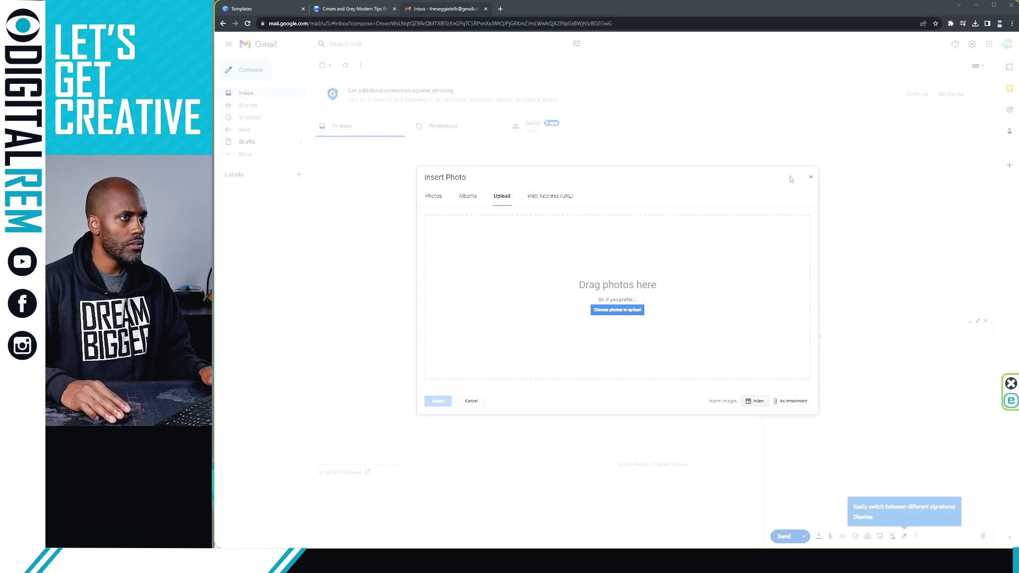
pyautogui.click(811, 176)
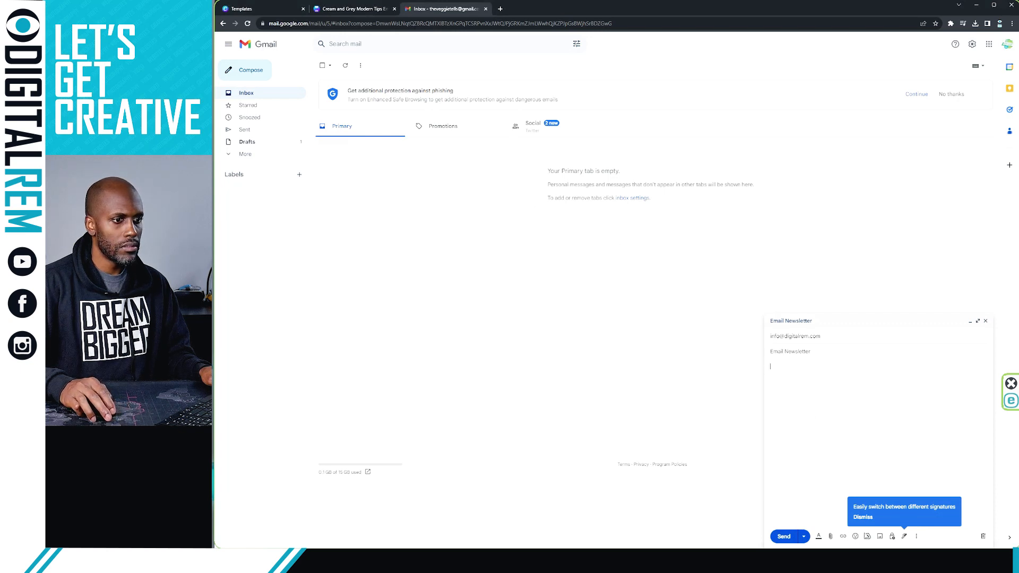
# Retry uploading the infographic PNG via Insert photo, which errors, then go back to Canva
pyautogui.click(880, 536)
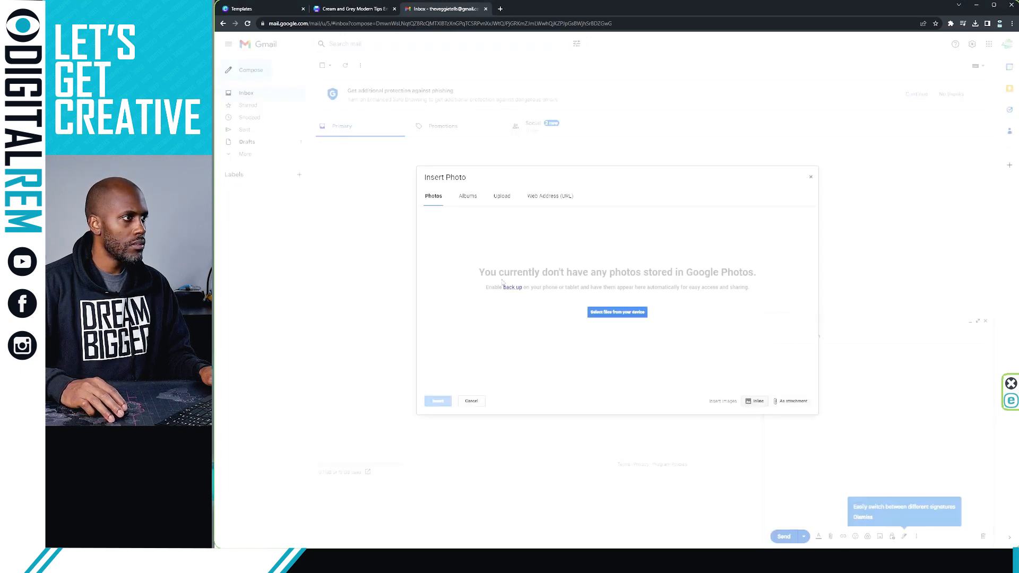
pyautogui.click(609, 316)
pyautogui.click(619, 312)
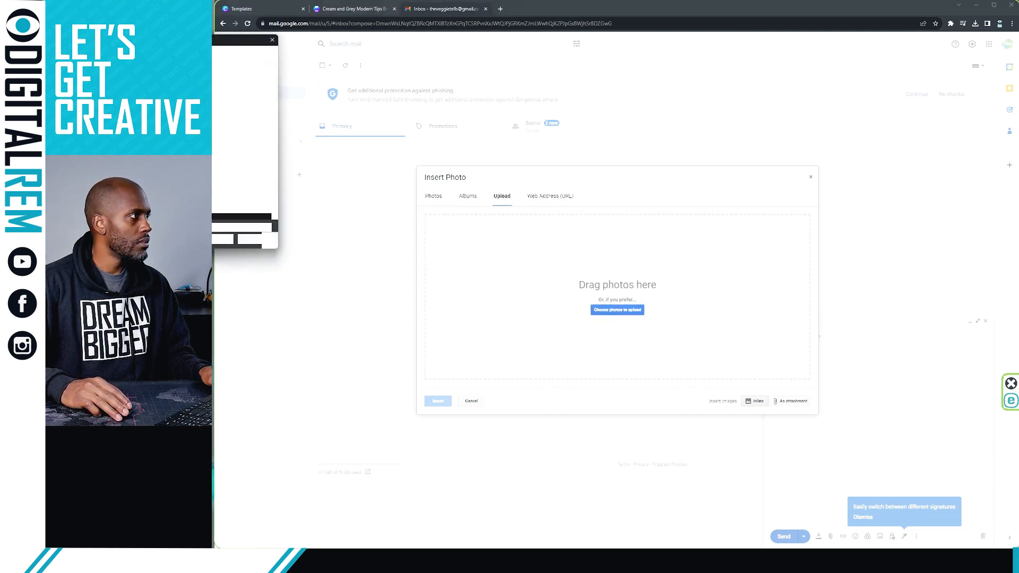
pyautogui.doubleClick(212, 105)
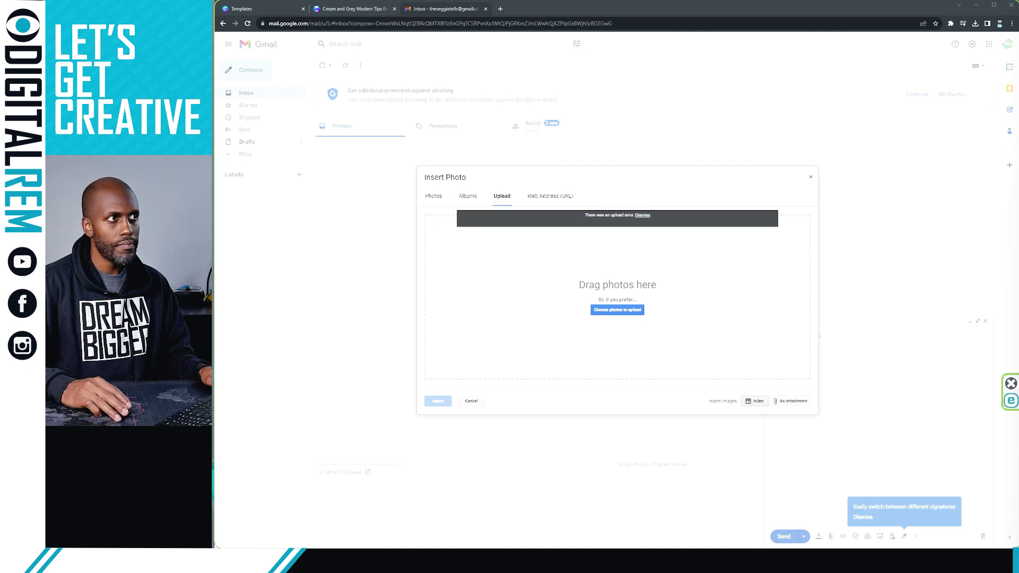
pyautogui.click(370, 7)
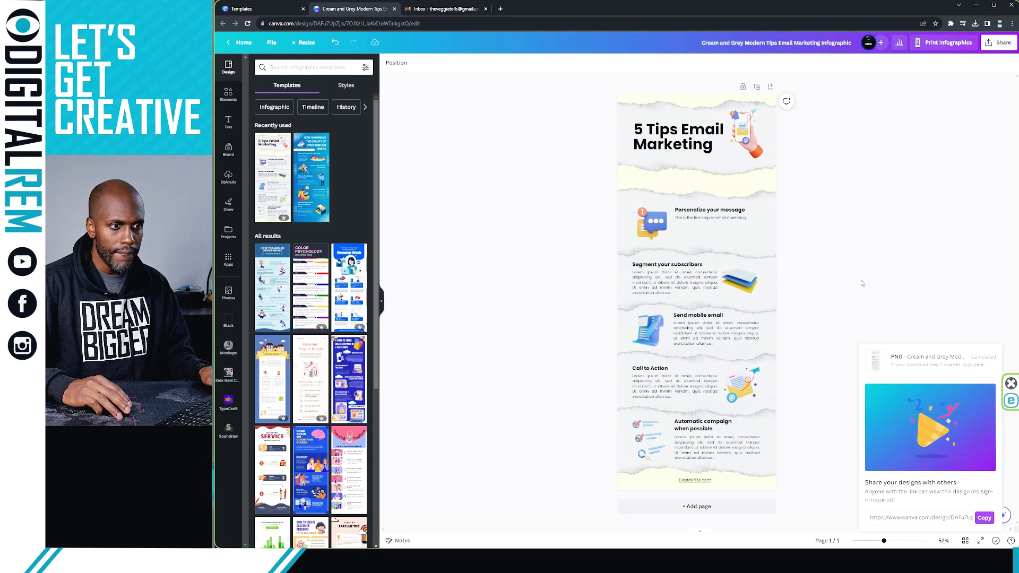
# Download the infographic again as a PNG and return to Gmail's Insert Photo dialog
pyautogui.click(950, 289)
pyautogui.click(1000, 42)
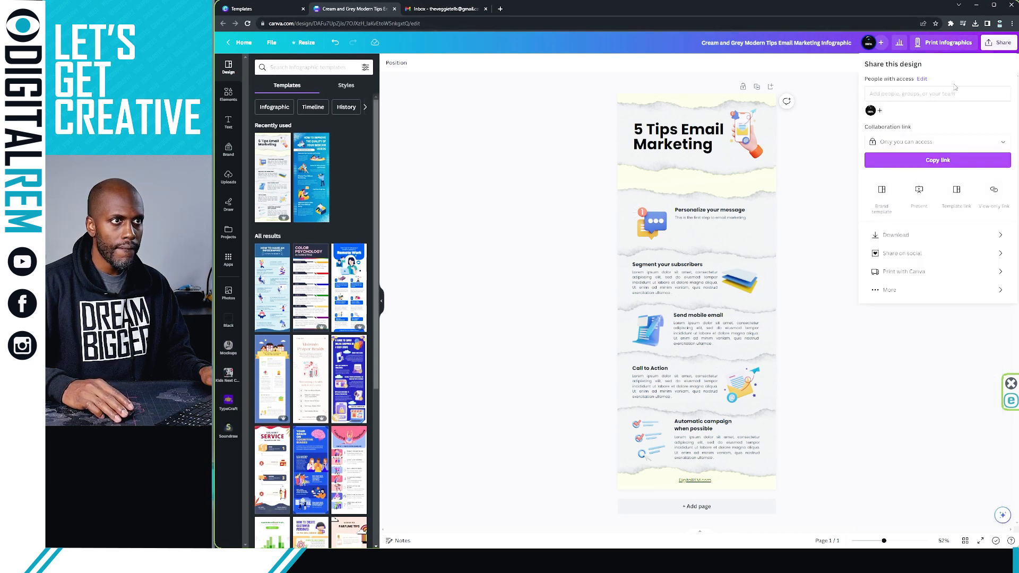
pyautogui.click(935, 239)
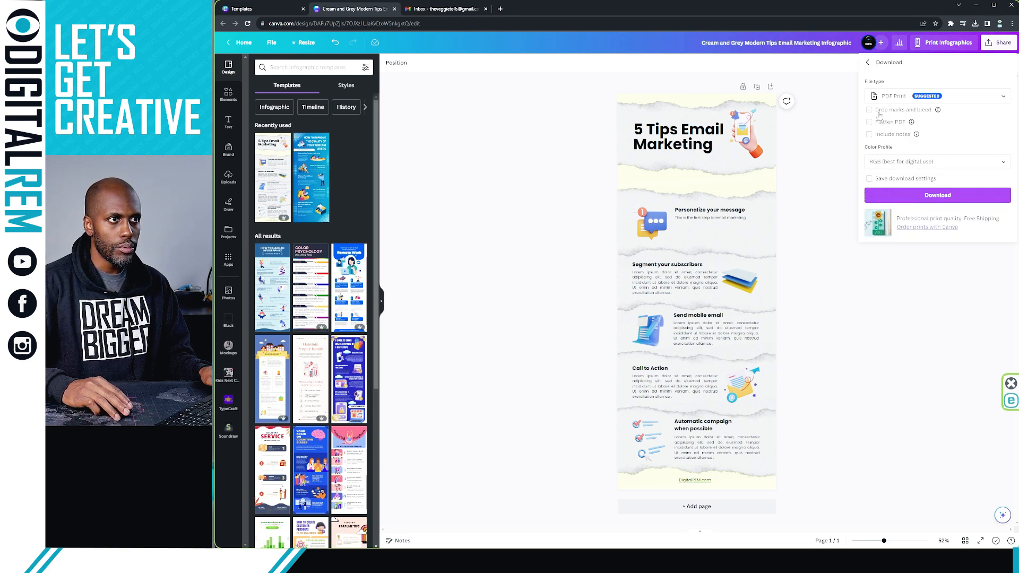
pyautogui.click(954, 100)
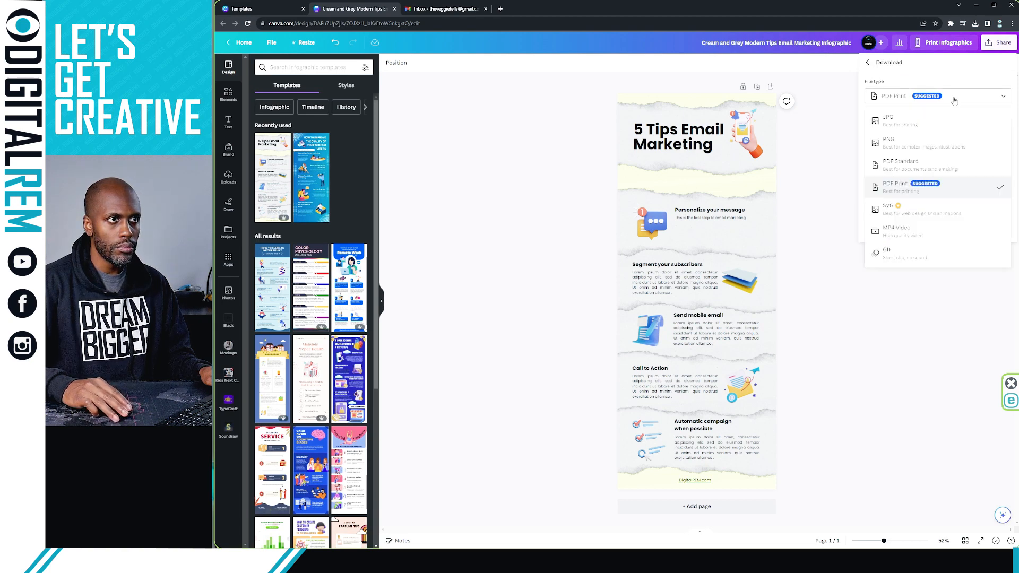
pyautogui.click(921, 147)
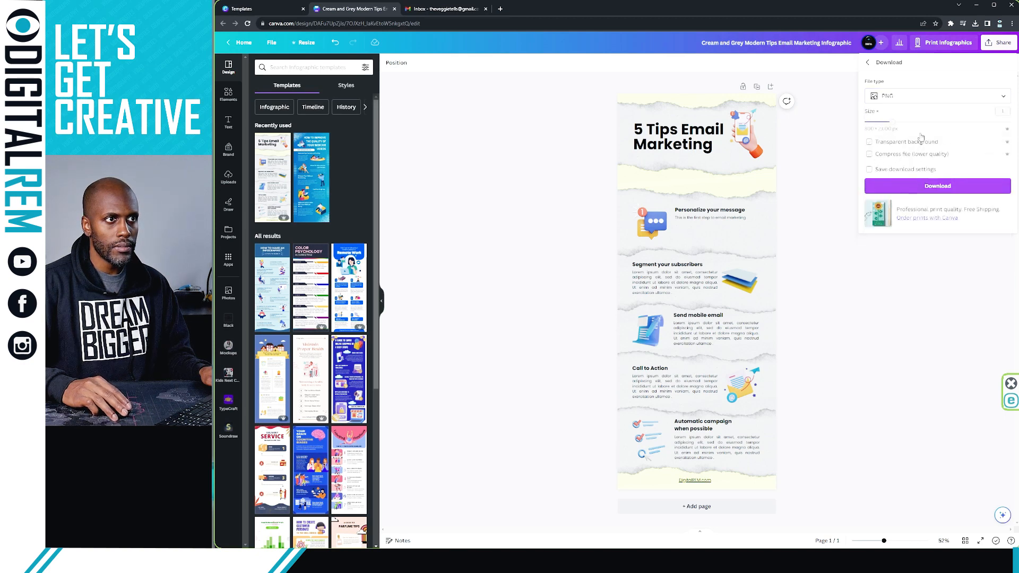
pyautogui.click(937, 187)
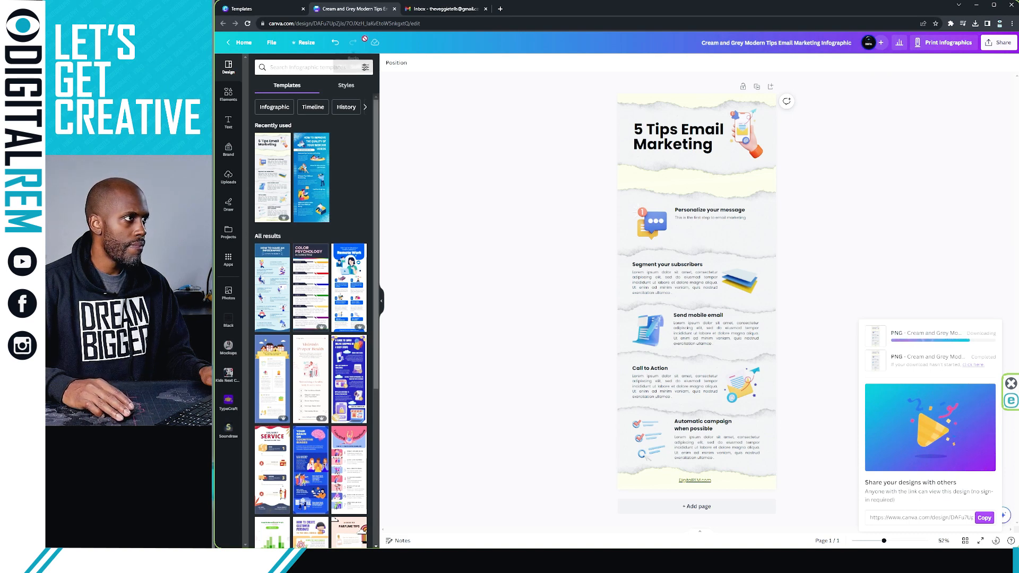
pyautogui.click(440, 9)
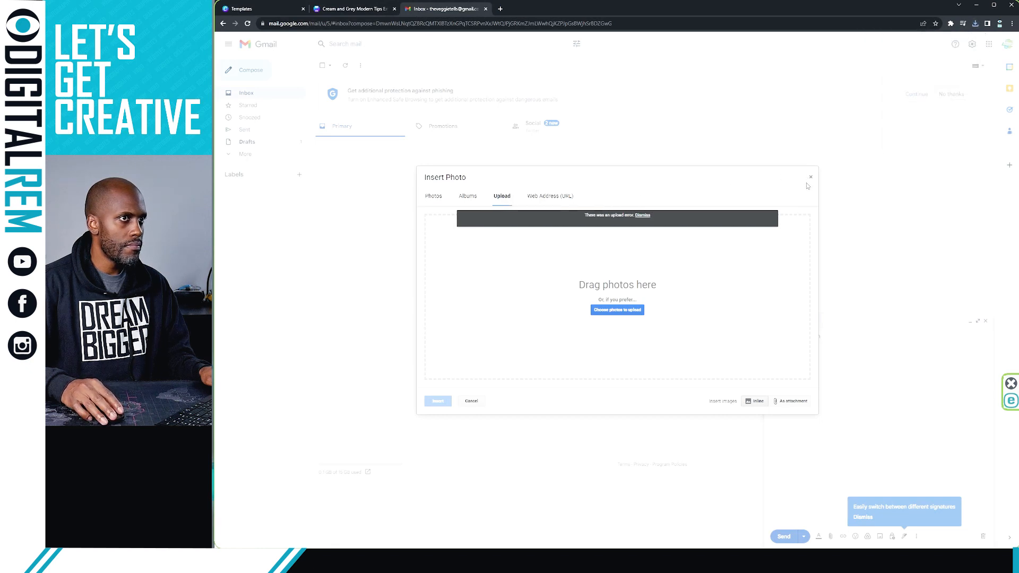
# Try uploading the infographic file twice more, then reload the Gmail page
pyautogui.click(611, 312)
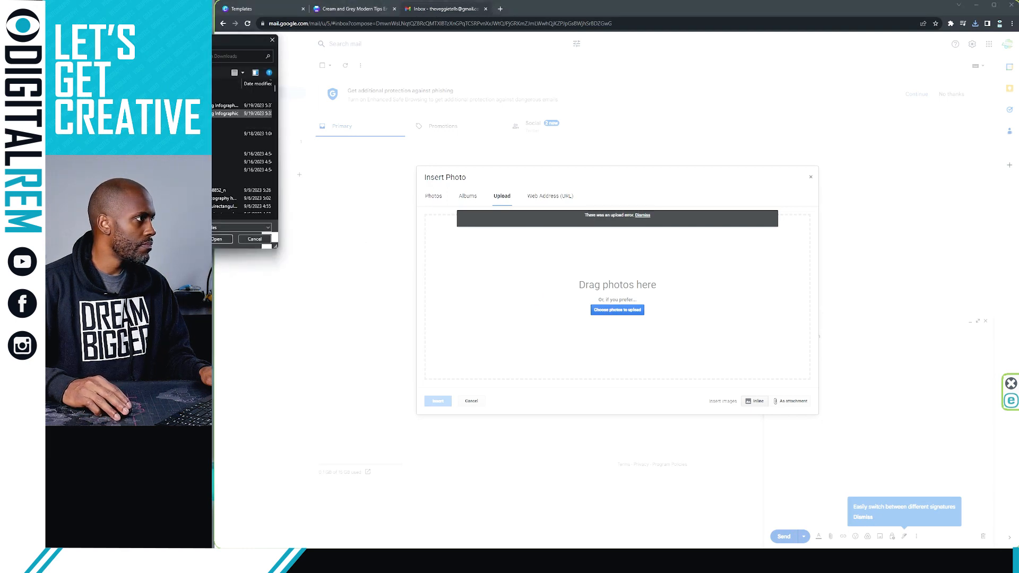
pyautogui.doubleClick(205, 106)
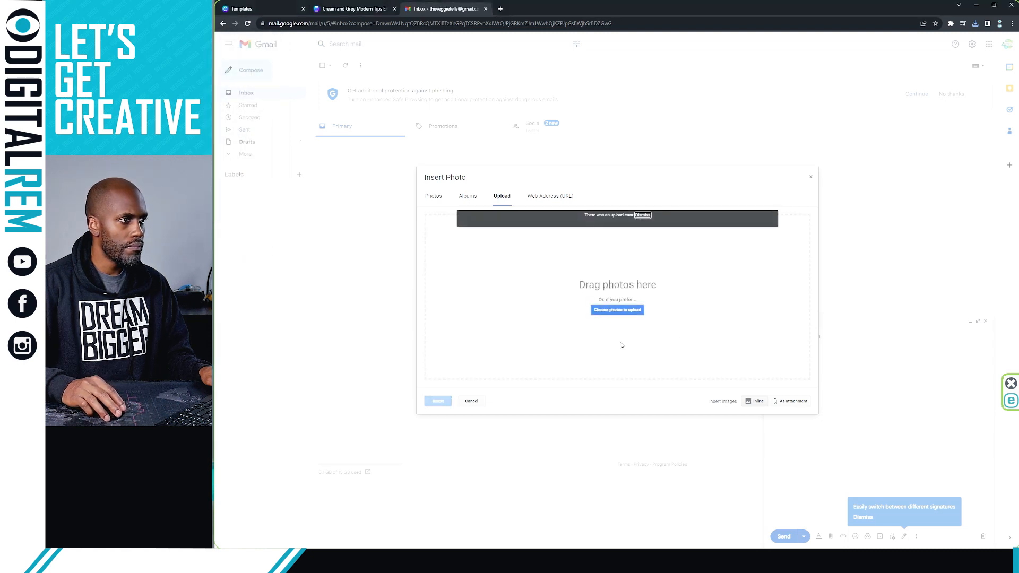
pyautogui.click(618, 311)
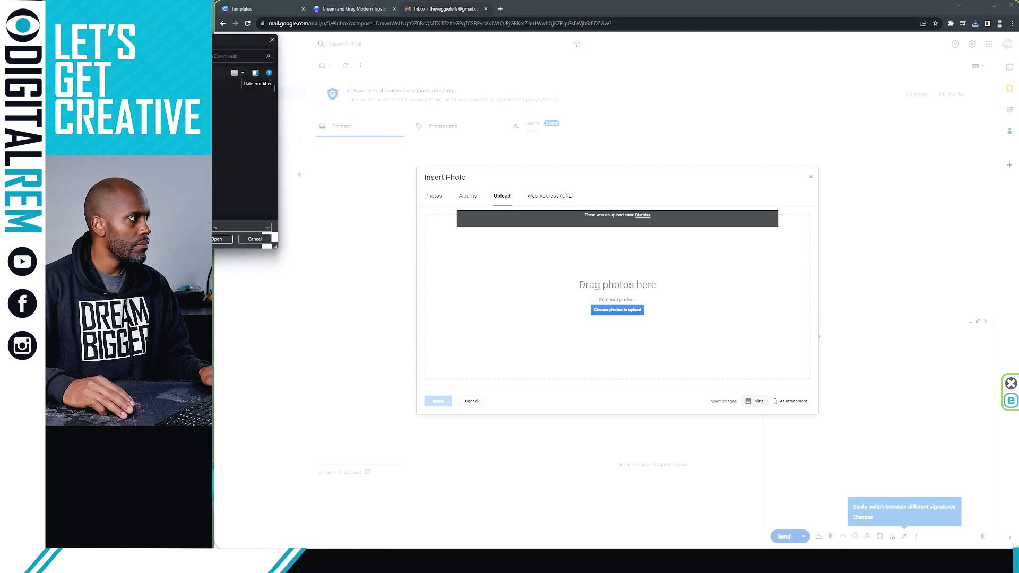
pyautogui.doubleClick(205, 113)
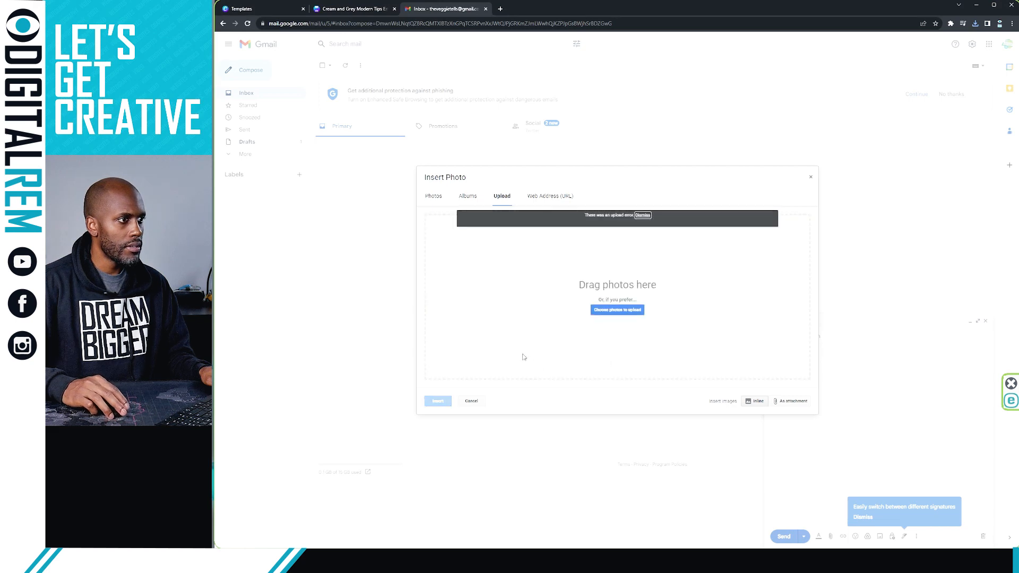
pyautogui.click(251, 24)
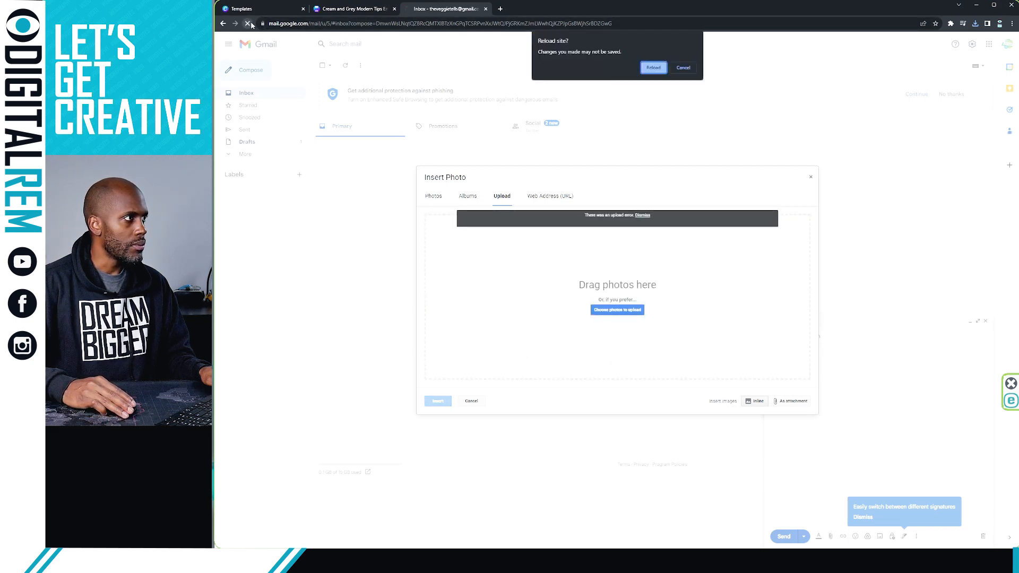
# Confirm the reload, keep a single new message, and reopen Insert photo on its Upload tab
pyautogui.click(651, 68)
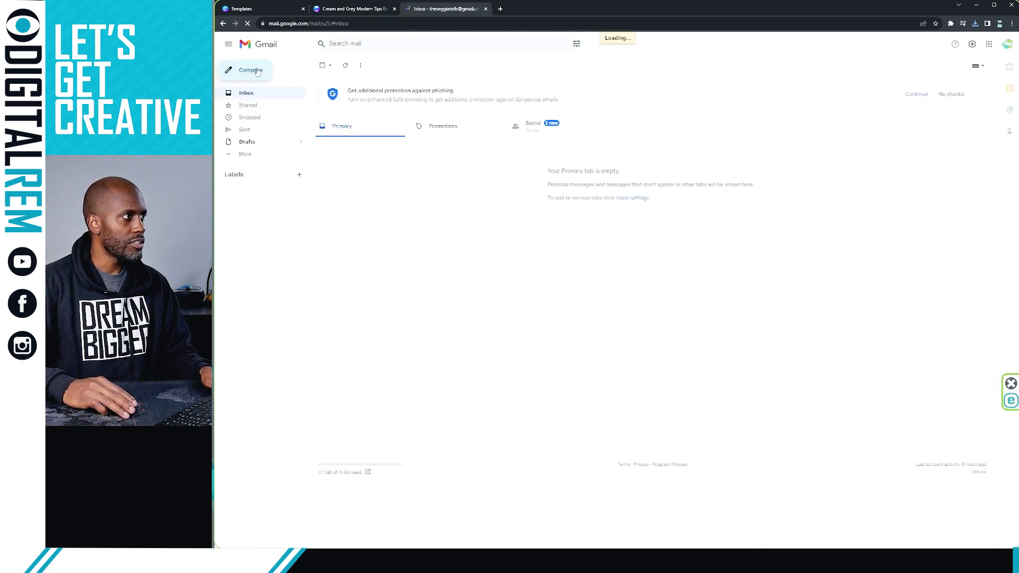
pyautogui.click(251, 70)
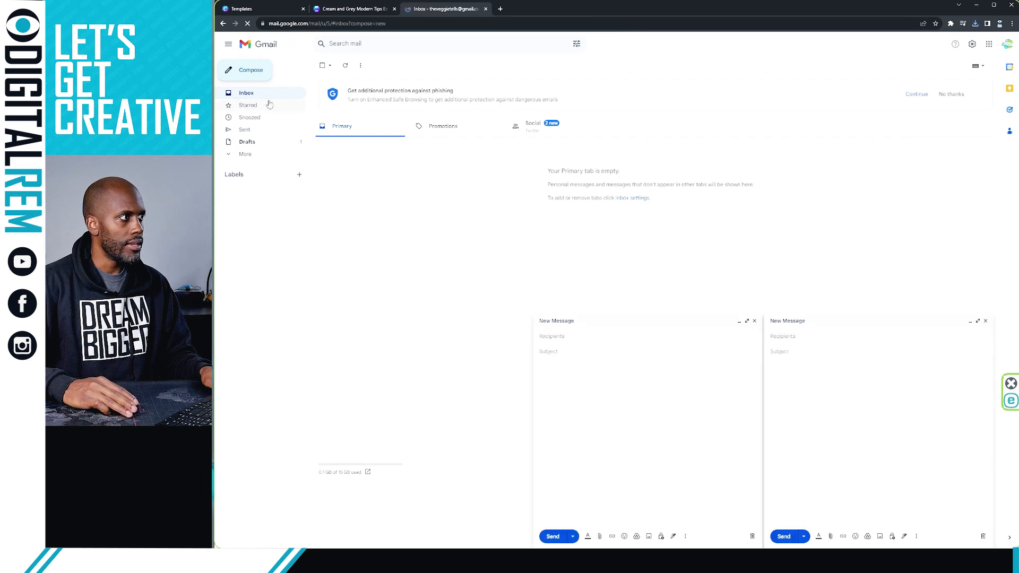
pyautogui.click(986, 321)
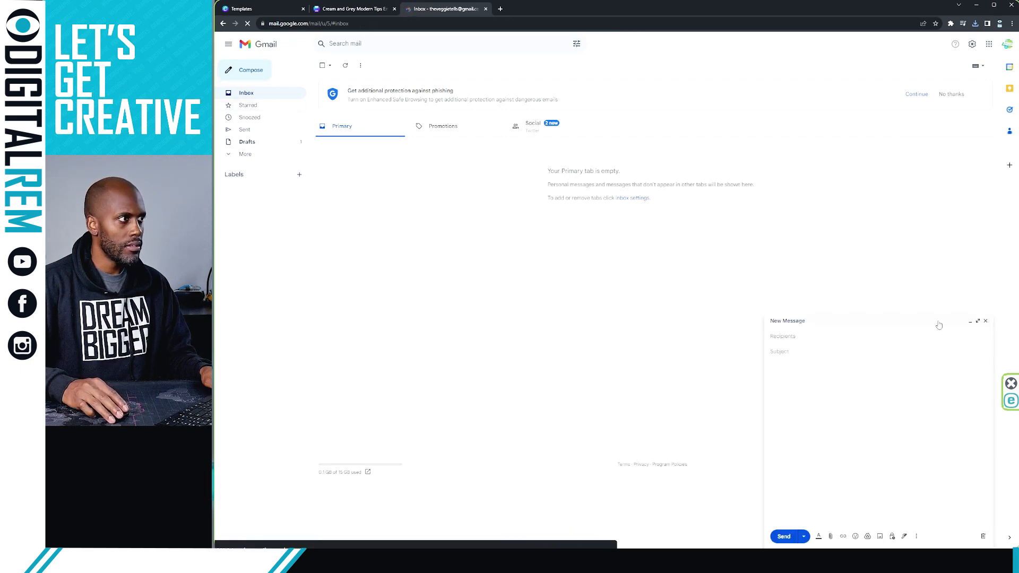
pyautogui.click(880, 537)
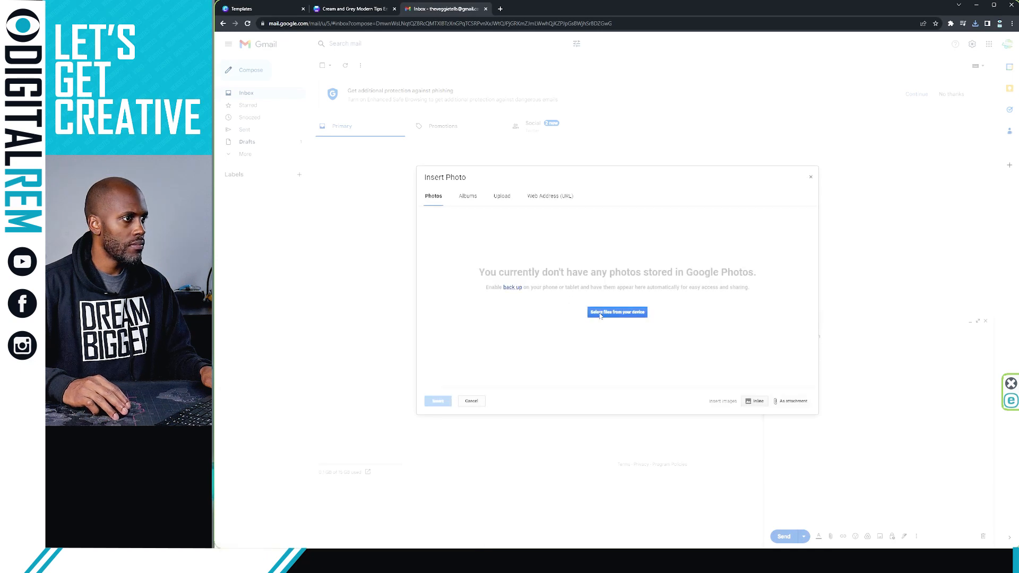
pyautogui.click(502, 196)
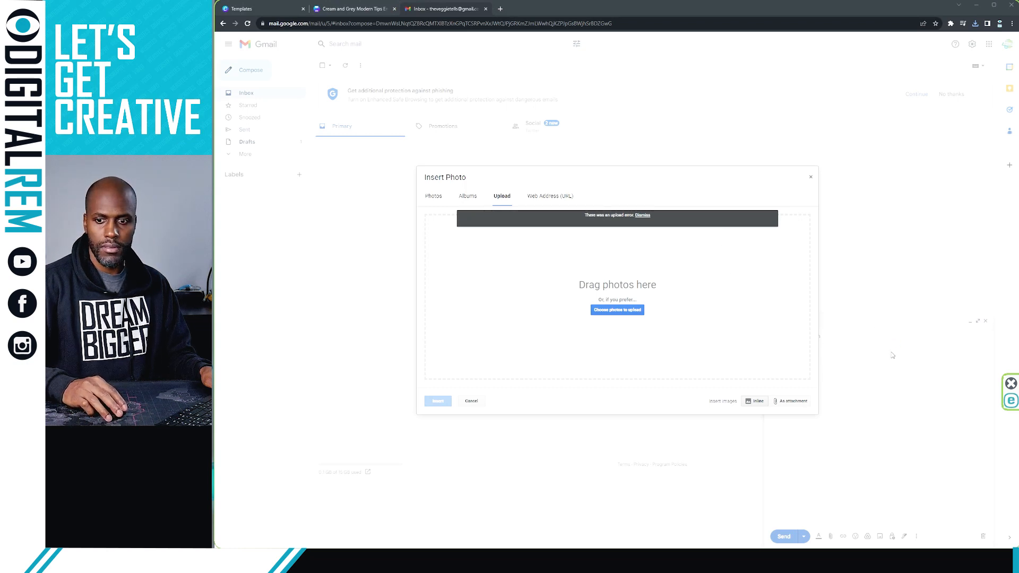
# Attempt the infographic upload once more, then reload Gmail
pyautogui.click(603, 315)
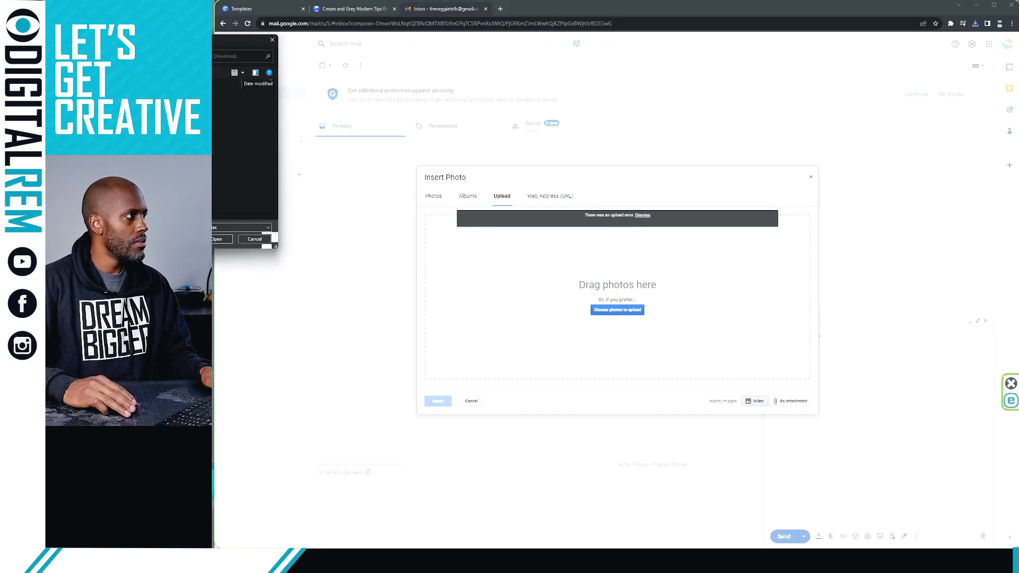
pyautogui.doubleClick(225, 105)
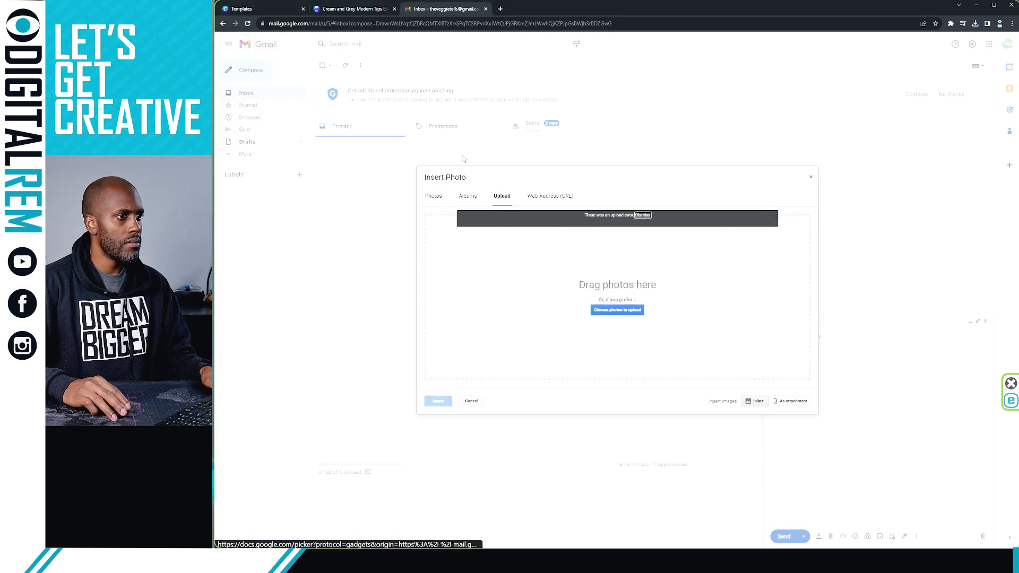
pyautogui.click(248, 24)
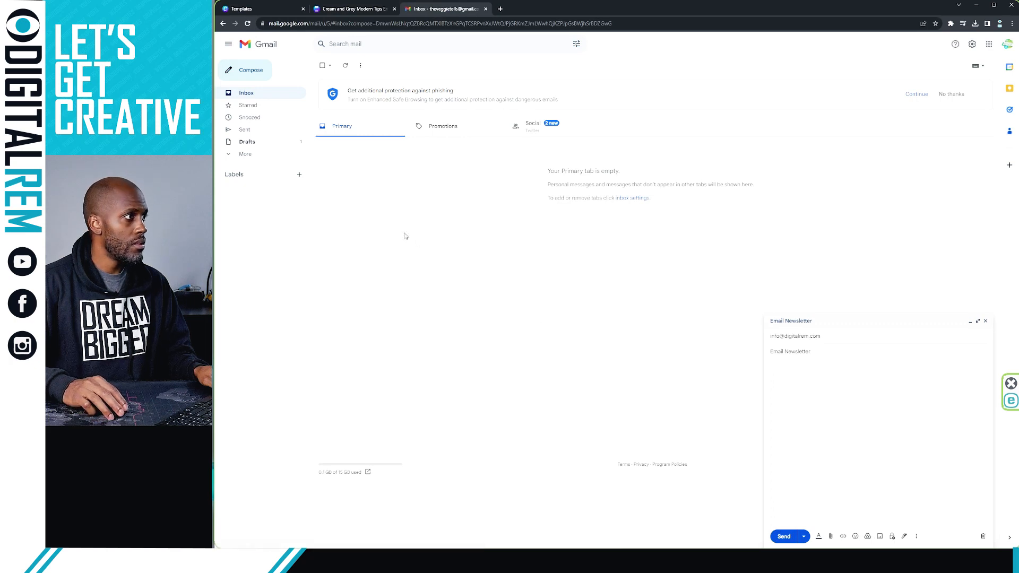
# Dismiss the phishing-protection banner, retry the infographic upload, and close the failed upload dialog
pyautogui.click(951, 94)
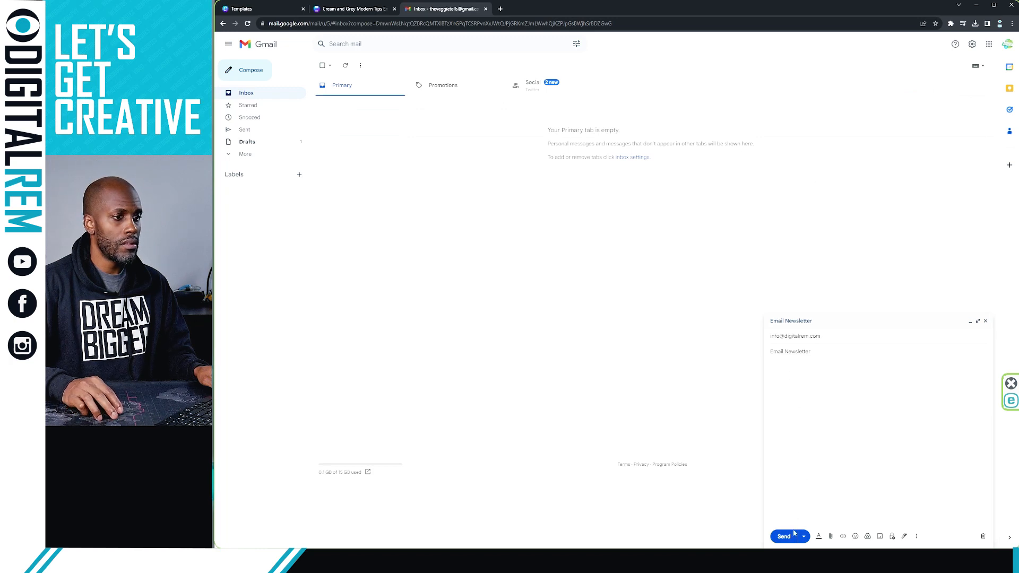
pyautogui.click(878, 538)
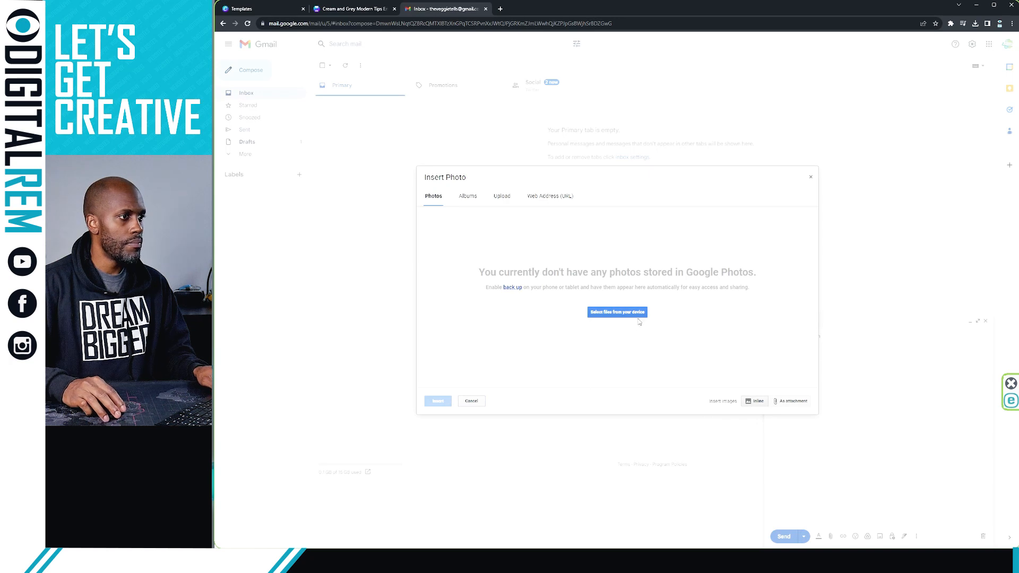
pyautogui.click(637, 315)
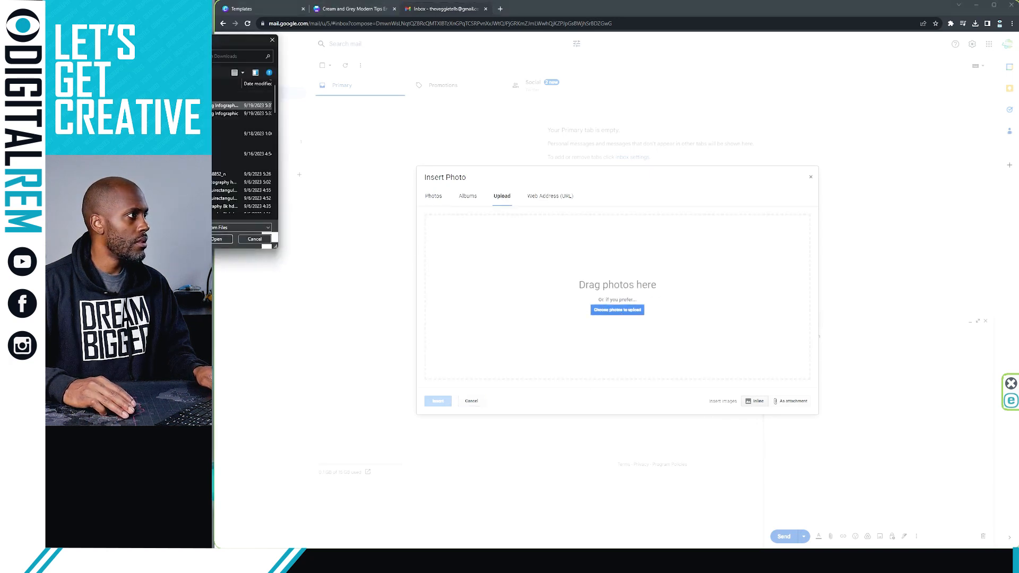
pyautogui.doubleClick(233, 106)
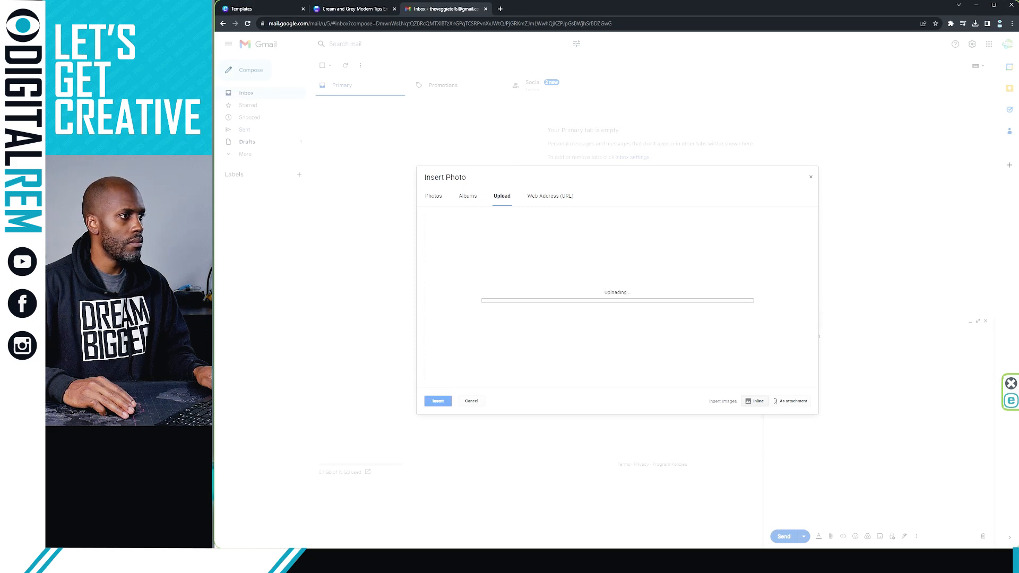
pyautogui.click(811, 177)
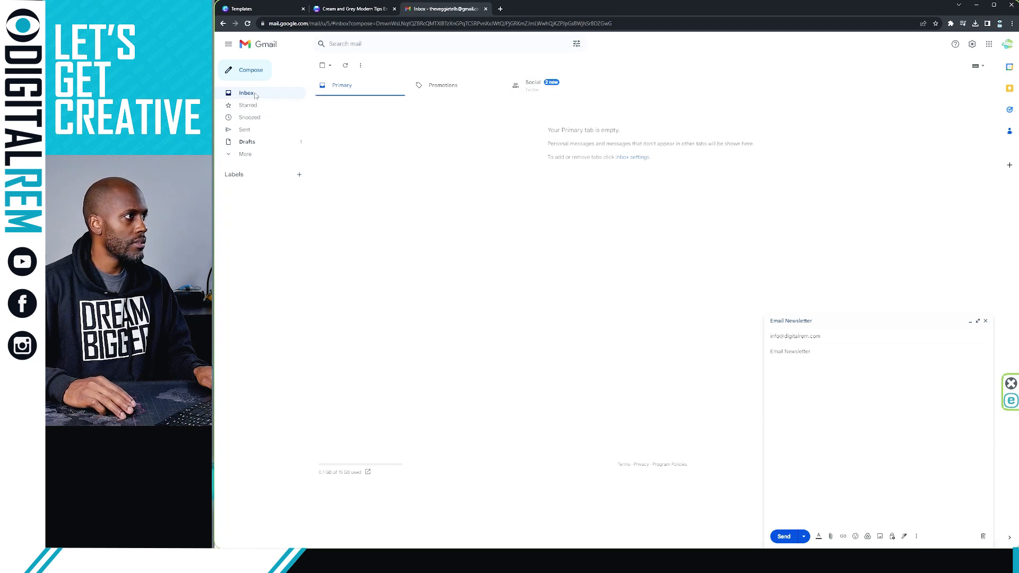
# Start a fresh message, close the Email Newsletter draft, and drop the infographic PNG into the body
pyautogui.click(258, 72)
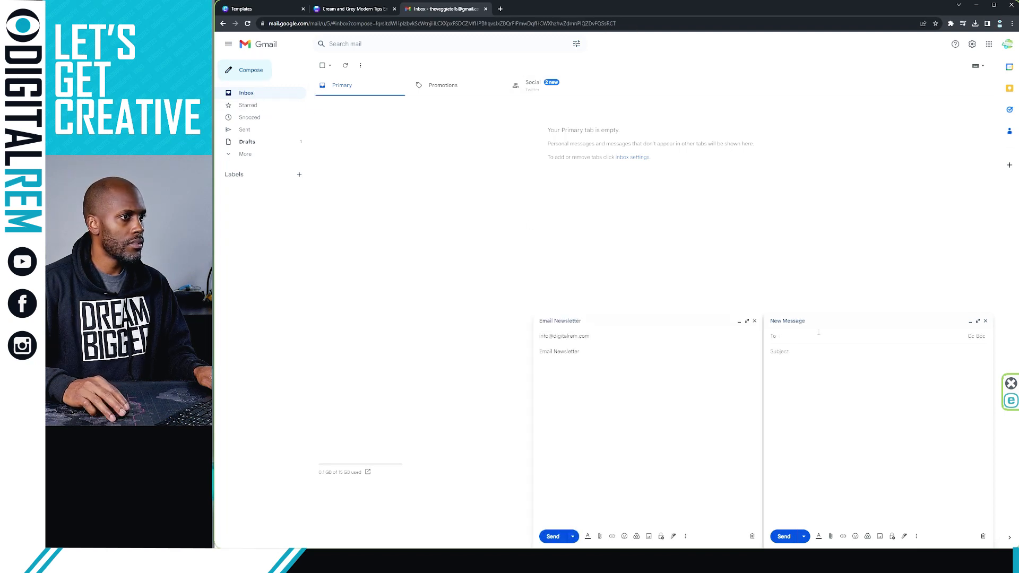
pyautogui.click(755, 321)
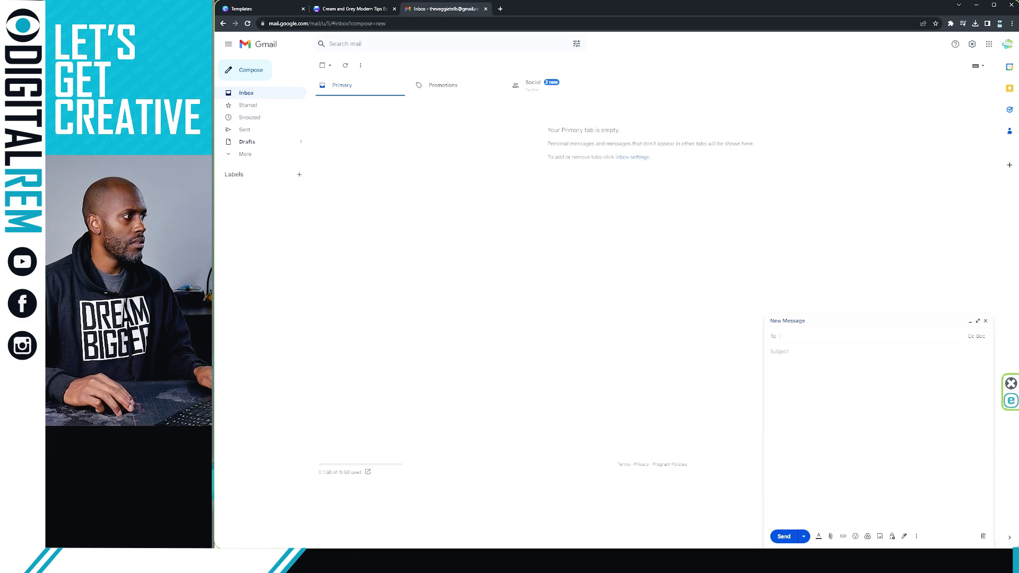
pyautogui.moveTo(215, 350); pyautogui.dragTo(806, 366)
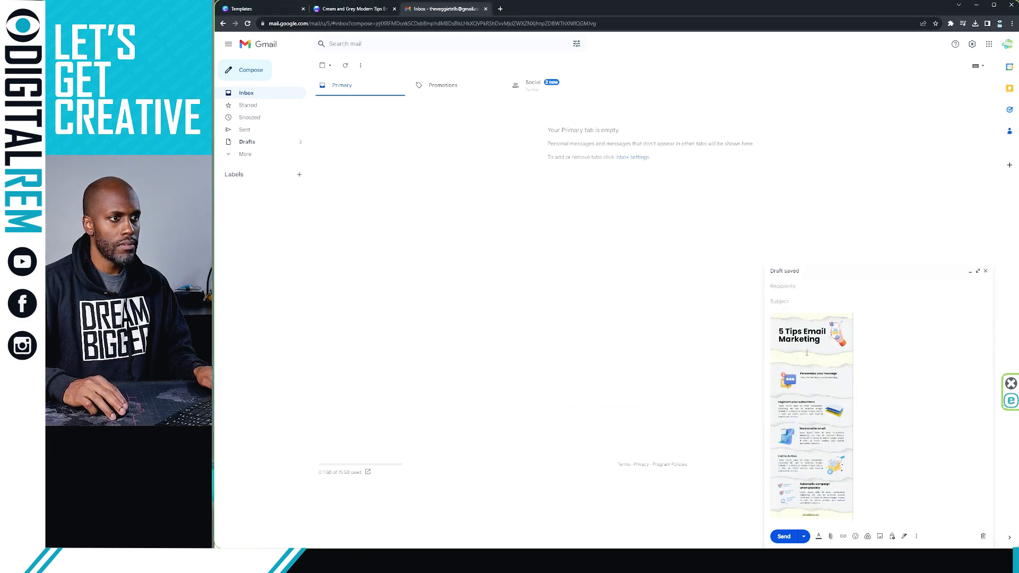
# Remove the inline infographic and drop it back into the message body
pyautogui.click(843, 338)
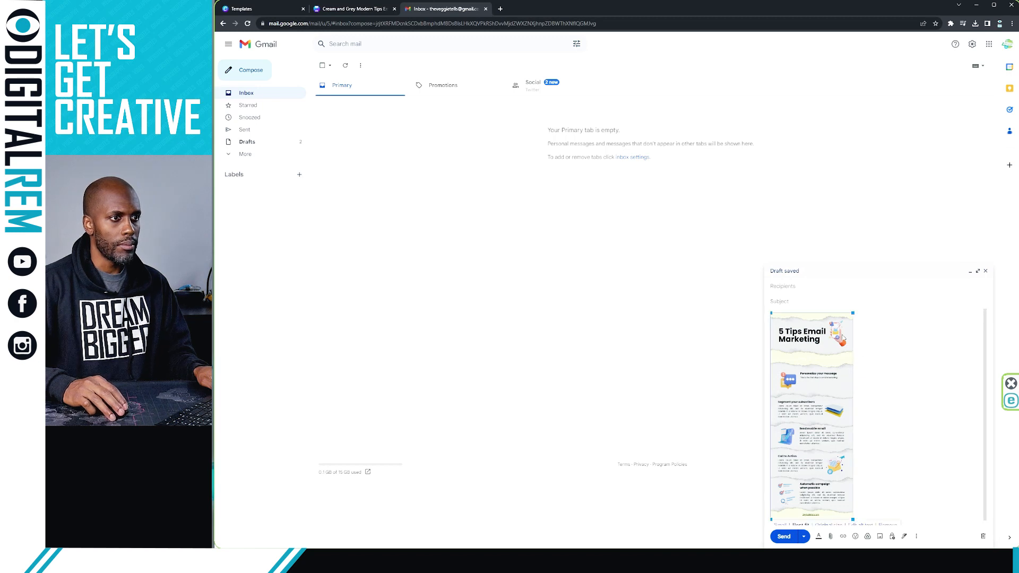
pyautogui.click(851, 360)
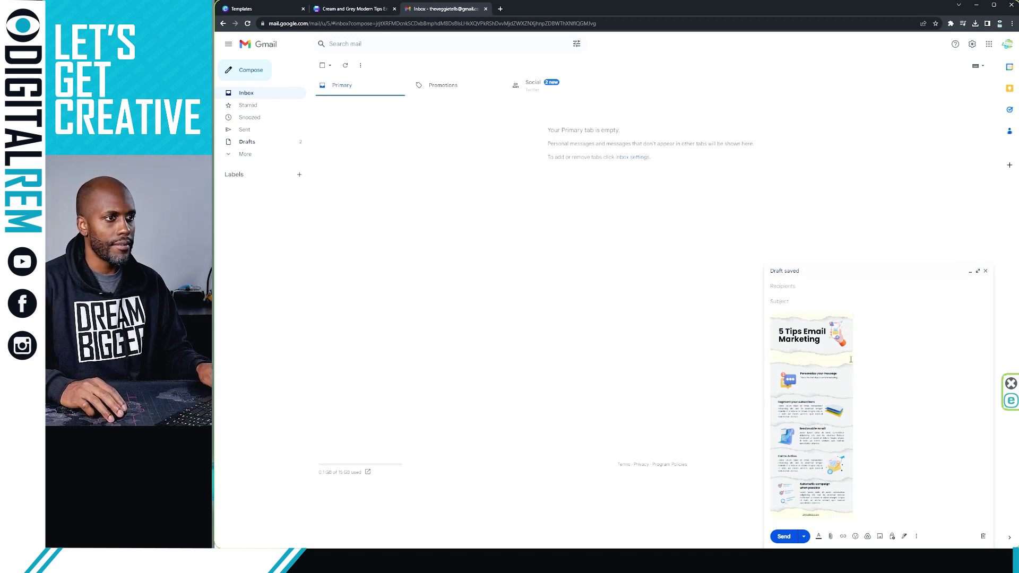
pyautogui.hotkey('ctrl', 'a')
pyautogui.press('BackSpace')
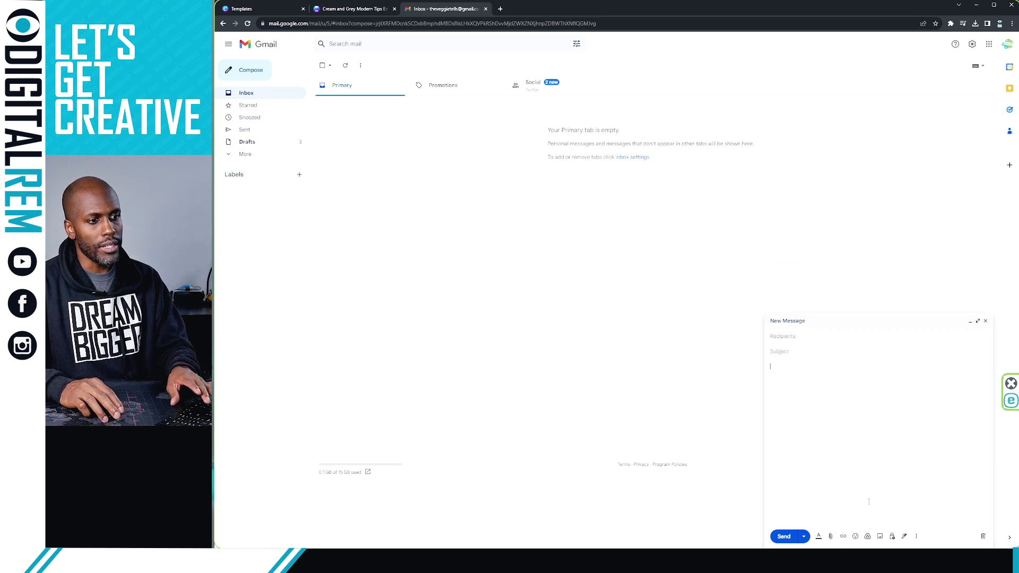
pyautogui.click(880, 536)
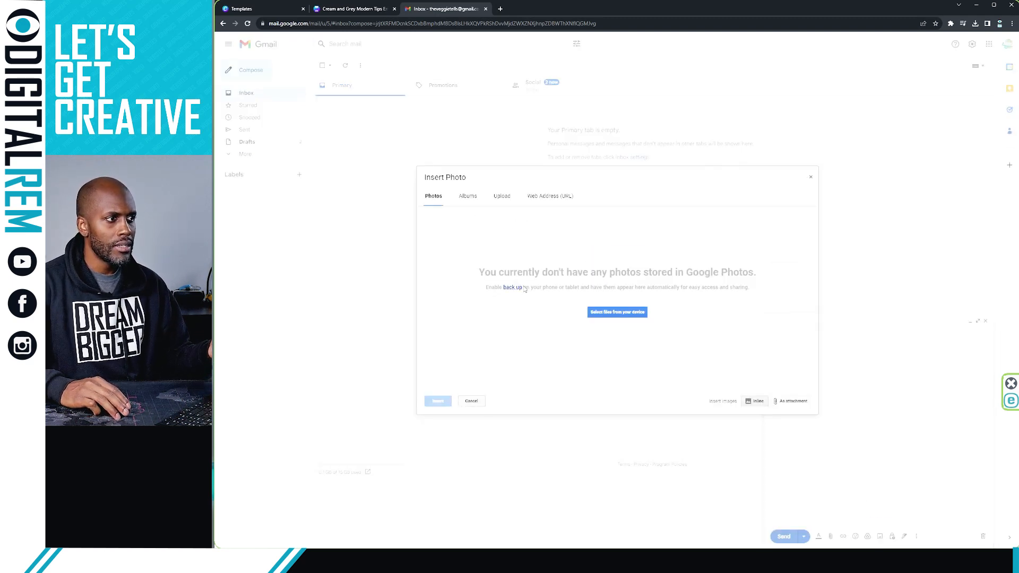
pyautogui.click(810, 176)
pyautogui.moveTo(215, 357); pyautogui.dragTo(814, 397)
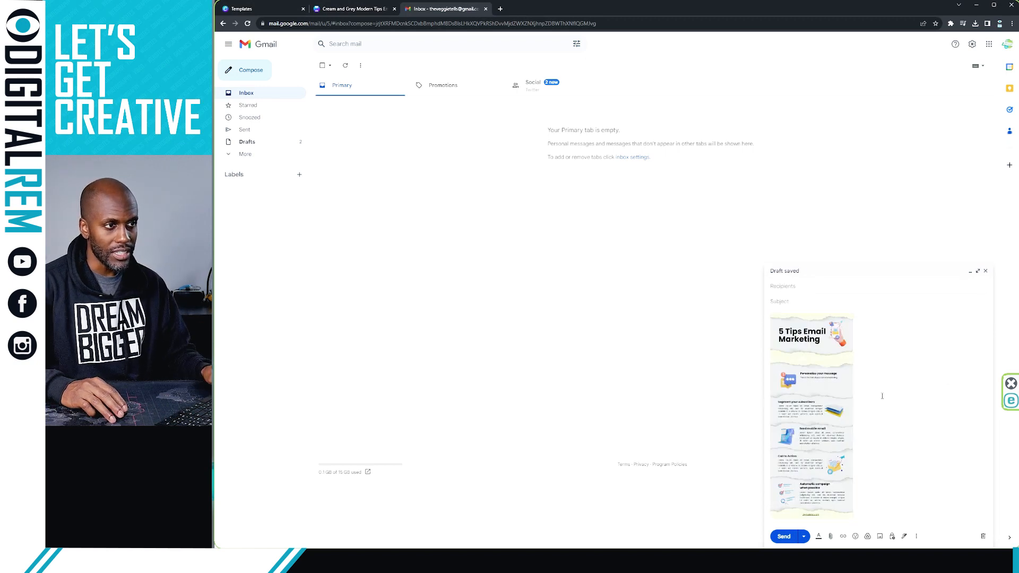
pyautogui.moveTo(882, 397); pyautogui.dragTo(776, 394)
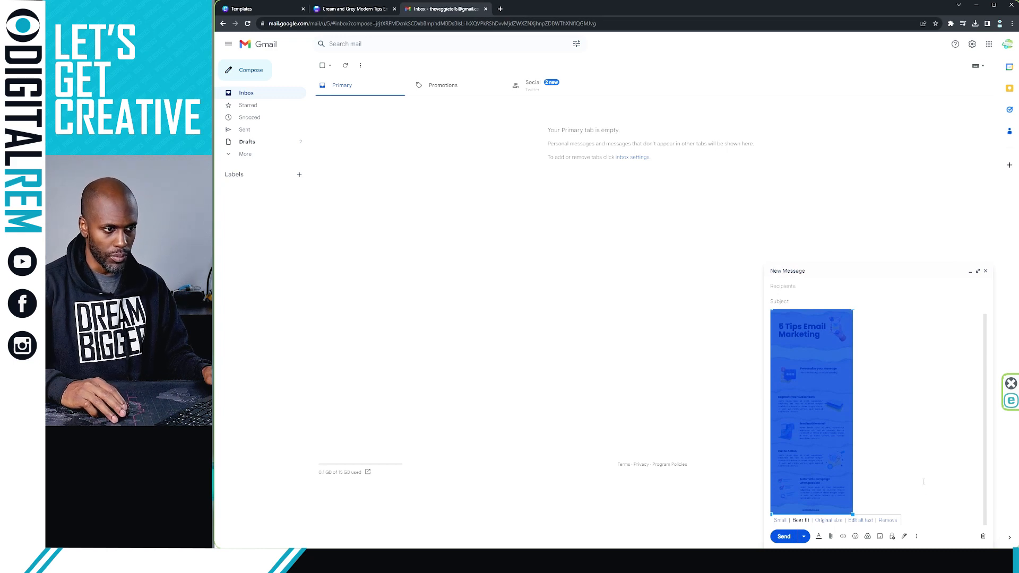
# Shrink the infographic to Best fit and expand the draft to full screen
pyautogui.click(830, 521)
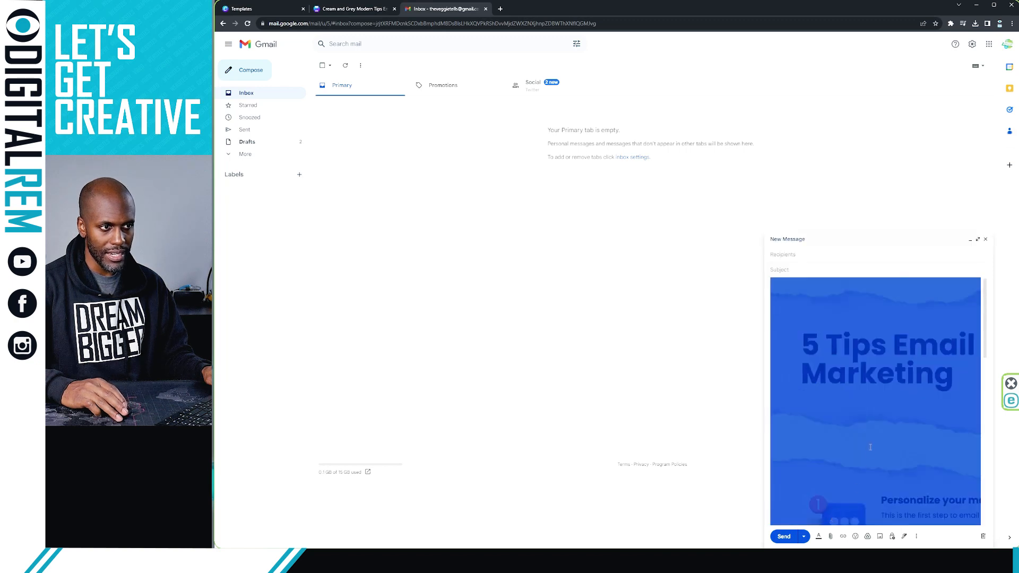
pyautogui.scroll(-12, 823, 408)
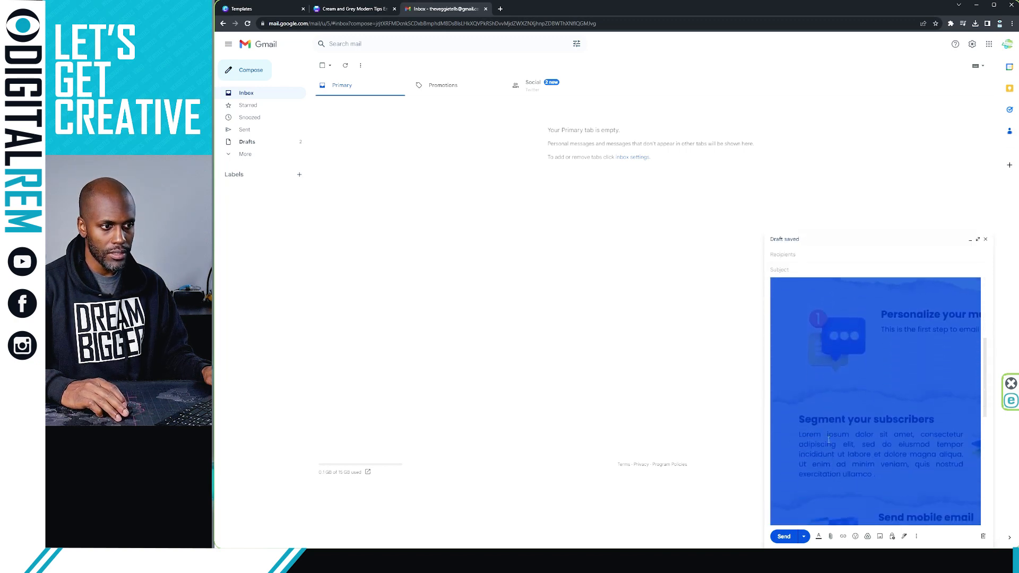
pyautogui.scroll(-2, 852, 471)
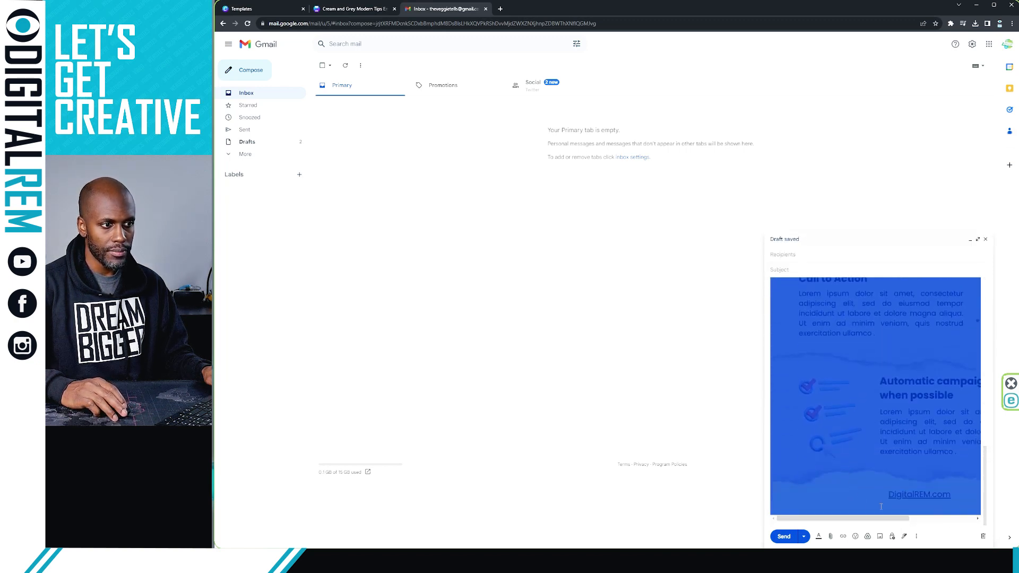
pyautogui.scroll(1, 881, 506)
pyautogui.scroll(-1, 892, 476)
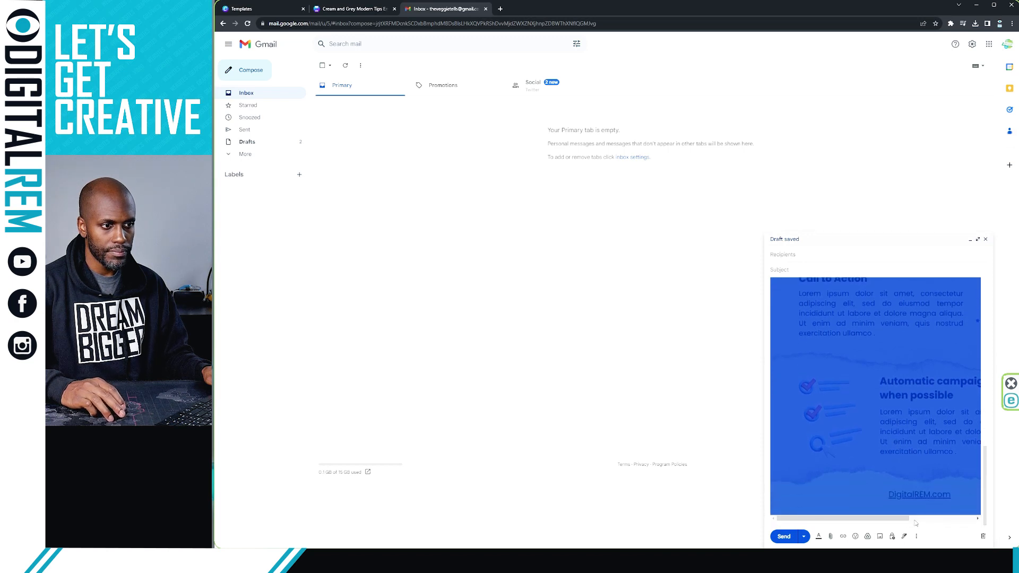
pyautogui.click(916, 537)
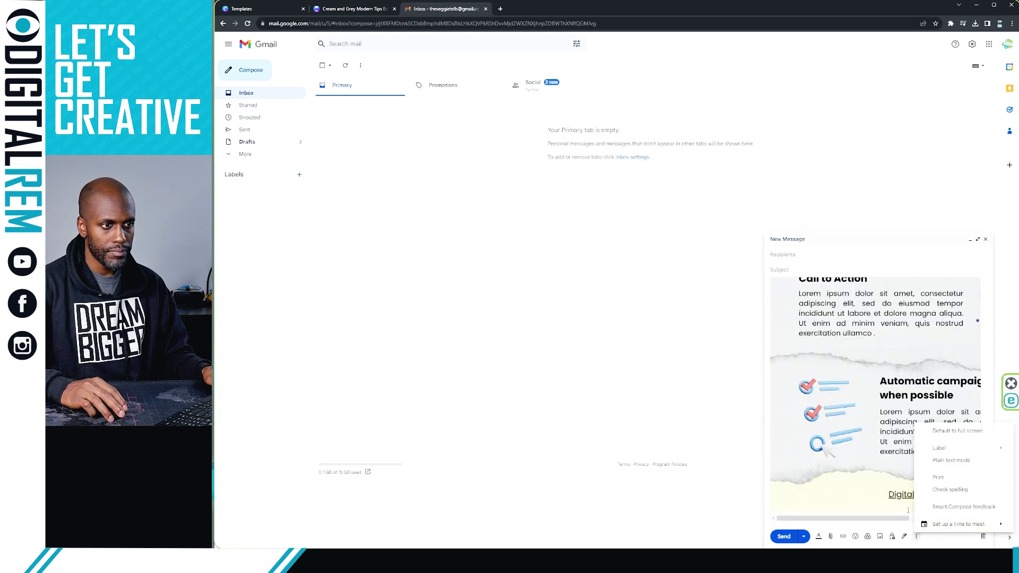
pyautogui.click(888, 438)
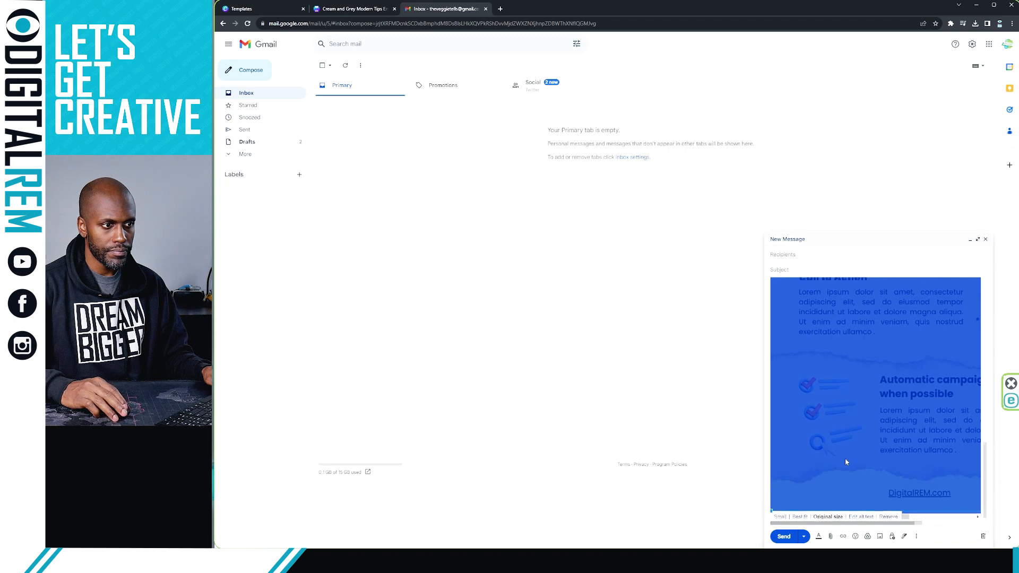
pyautogui.click(800, 513)
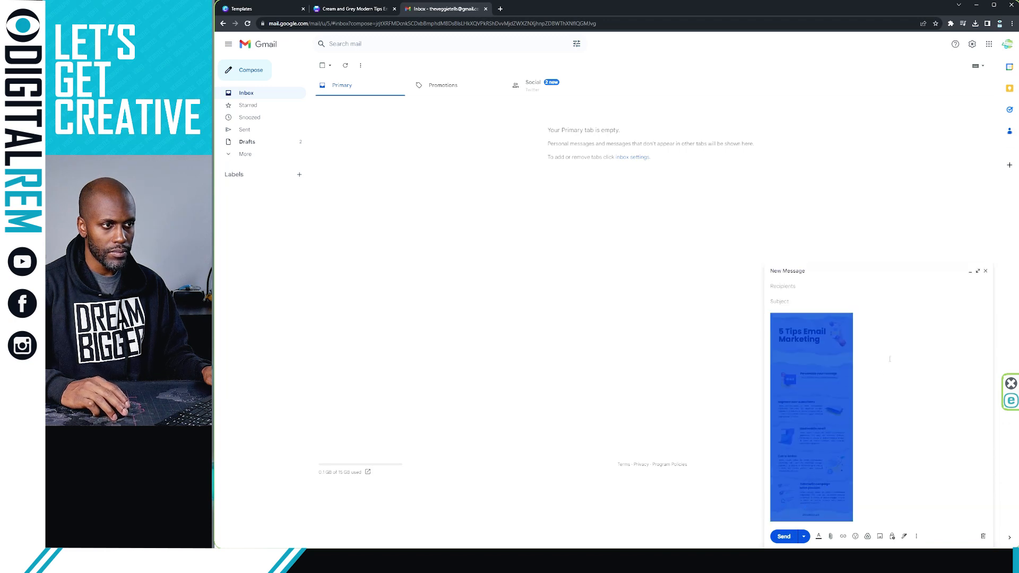
pyautogui.click(978, 272)
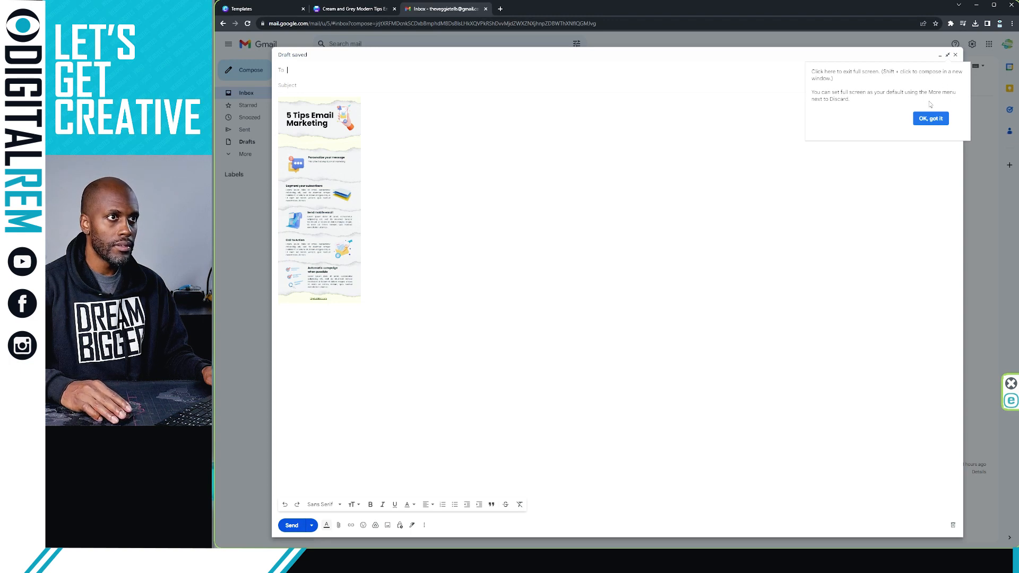
# Centre the infographic in the body and set it to its original size
pyautogui.click(498, 347)
pyautogui.click(393, 287)
pyautogui.click(299, 245)
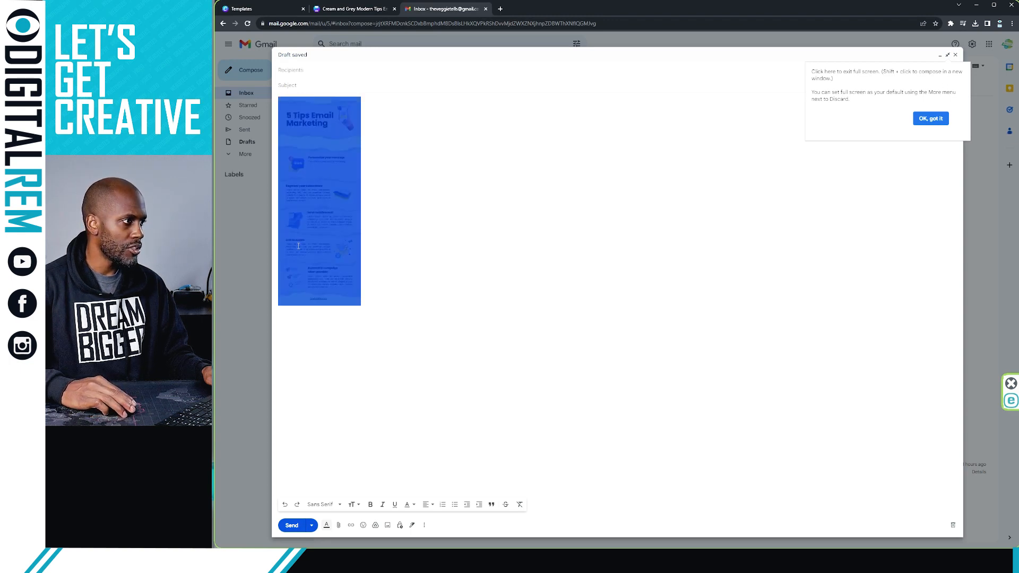
pyautogui.click(431, 508)
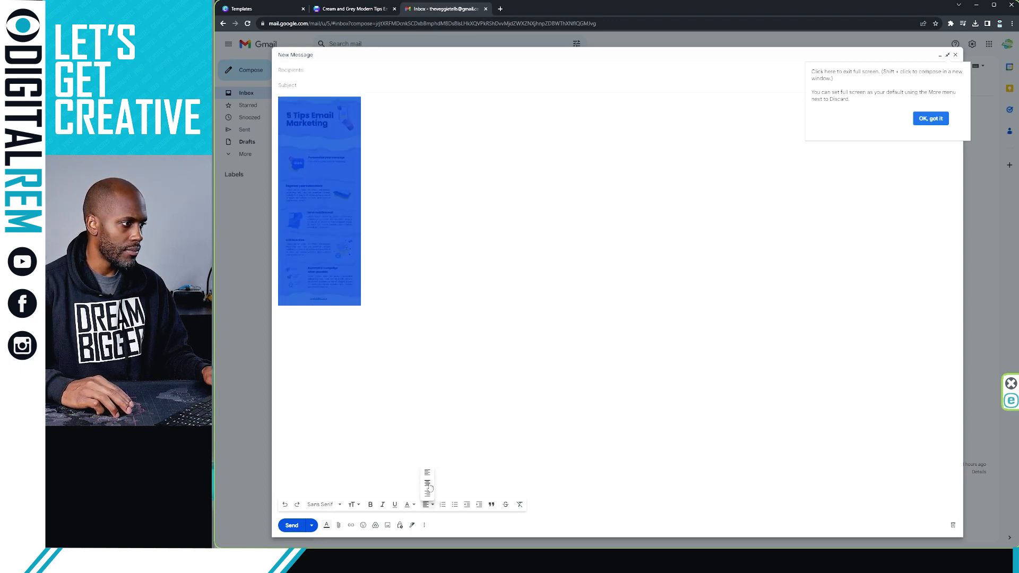
pyautogui.click(426, 483)
pyautogui.click(642, 311)
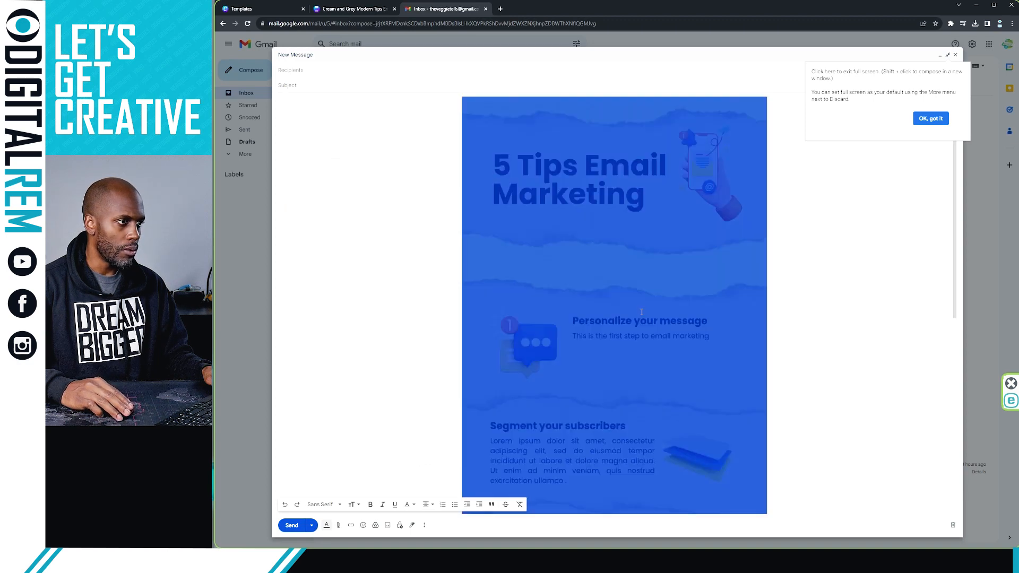
# Dismiss the full-screen tip and review the full-size infographic, then reselect it
pyautogui.scroll(-7, 451, 364)
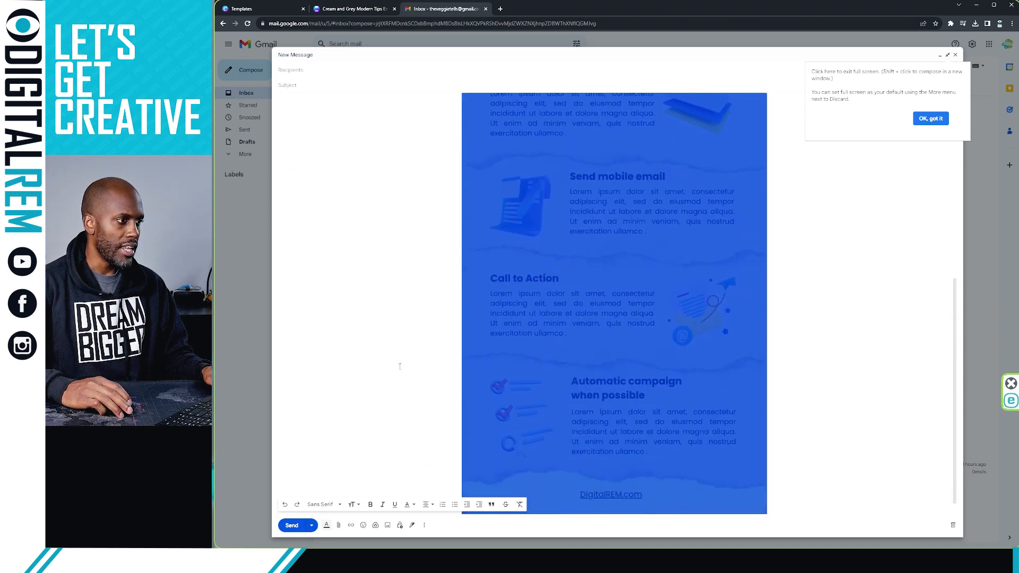
pyautogui.scroll(7, 400, 366)
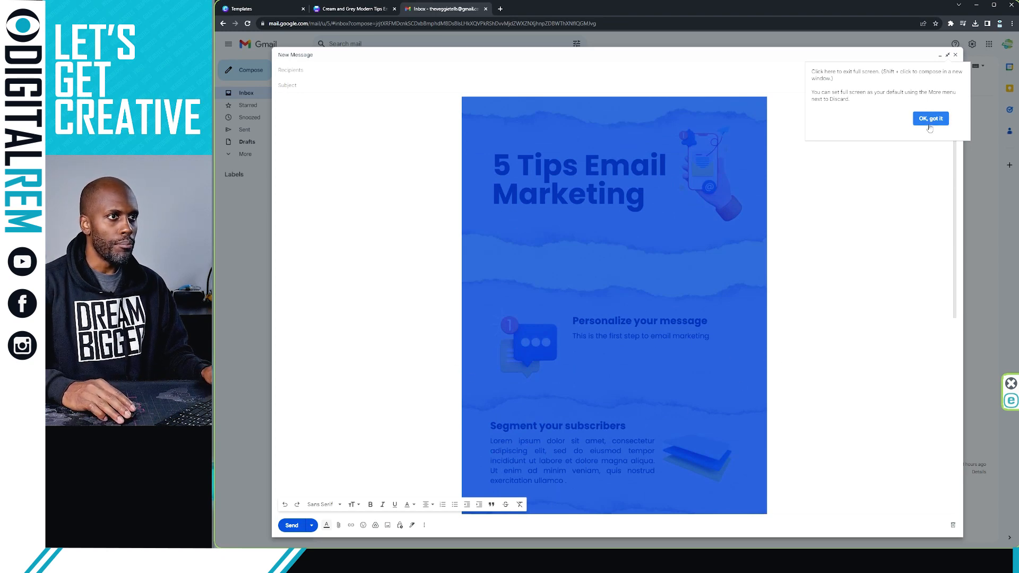
pyautogui.click(786, 231)
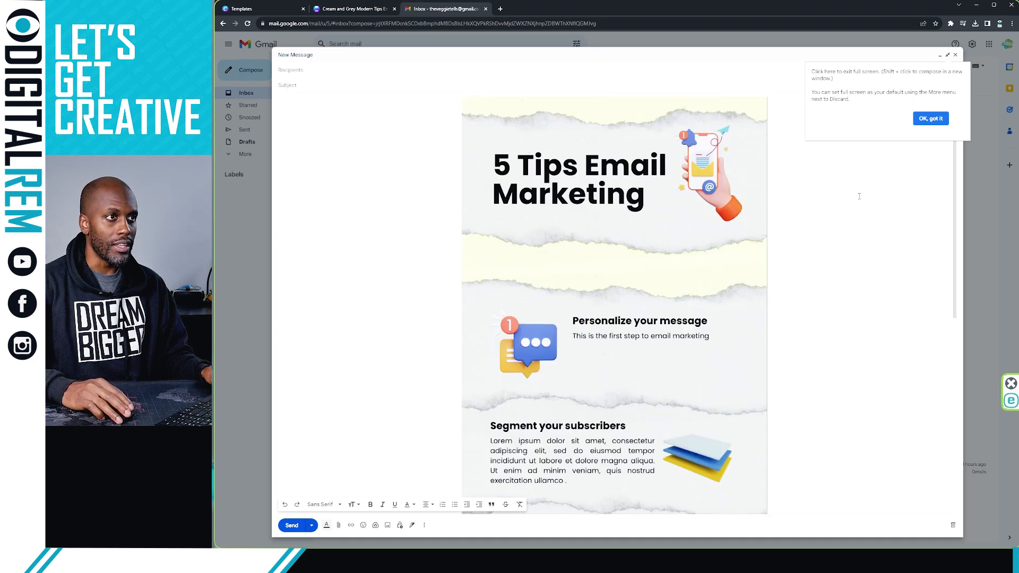
pyautogui.click(940, 123)
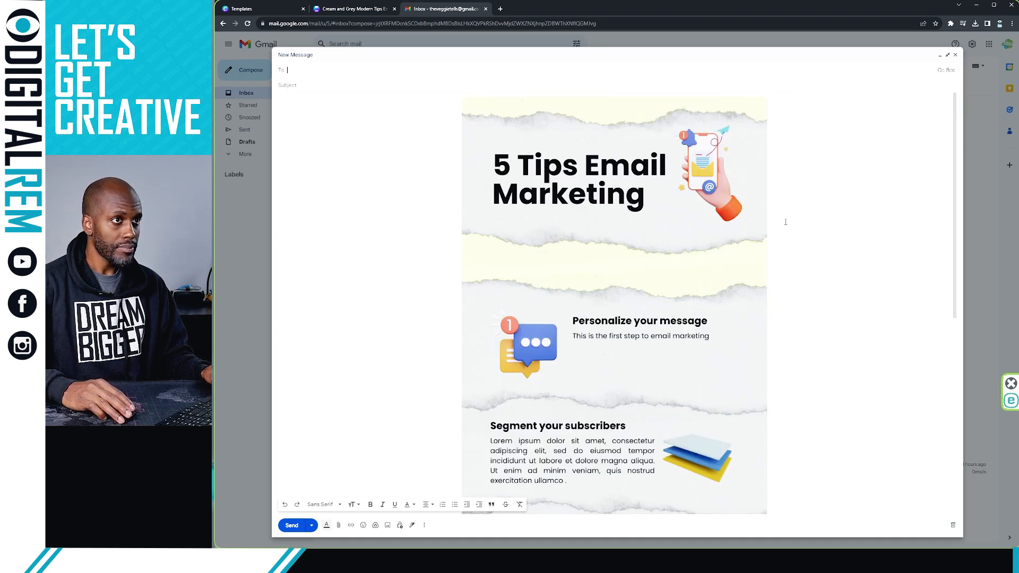
pyautogui.scroll(-4, 656, 242)
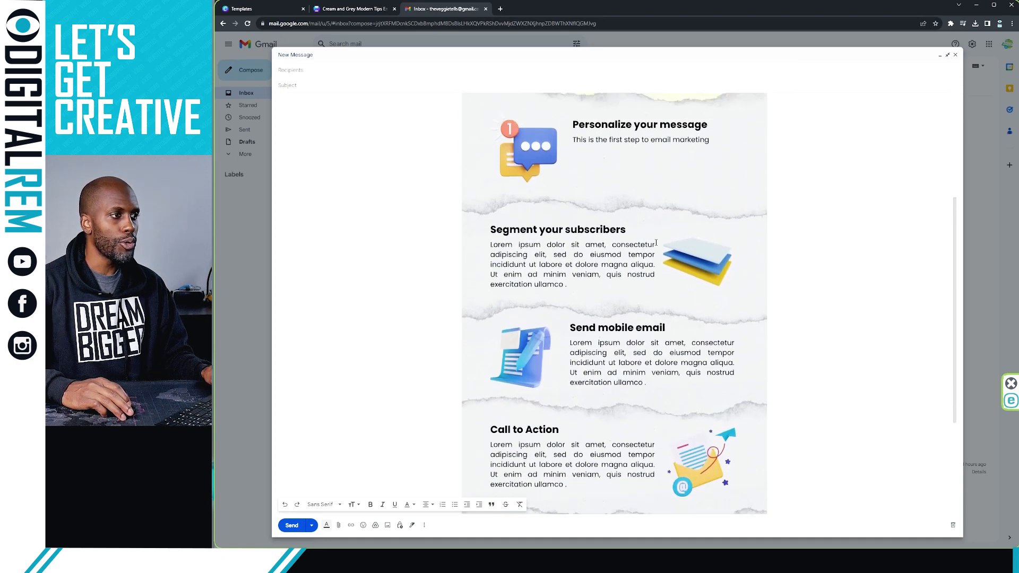
pyautogui.scroll(3, 656, 242)
pyautogui.scroll(-6, 692, 217)
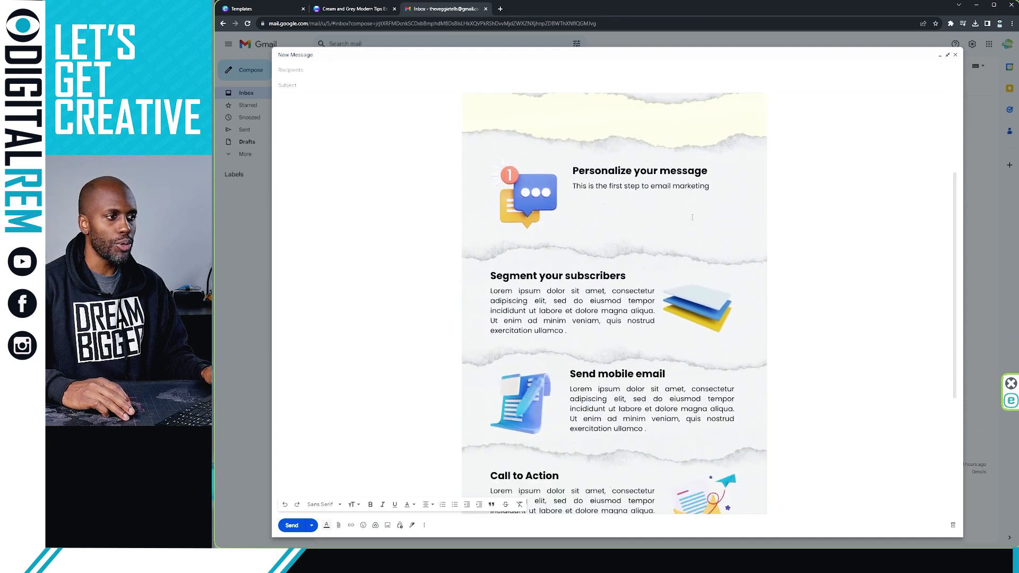
pyautogui.scroll(1, 692, 217)
pyautogui.scroll(-1, 693, 217)
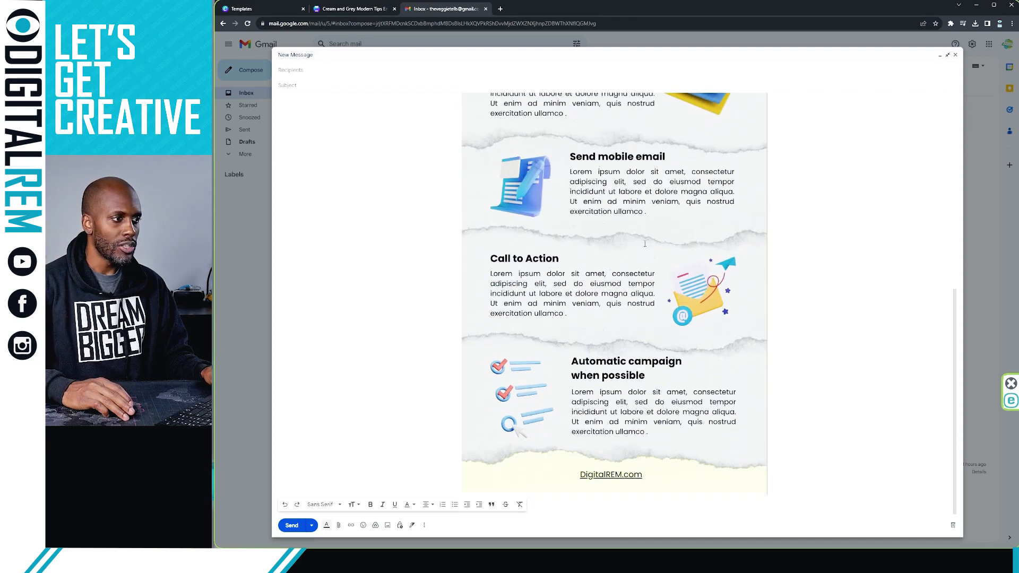
pyautogui.scroll(3, 610, 180)
pyautogui.scroll(1, 614, 303)
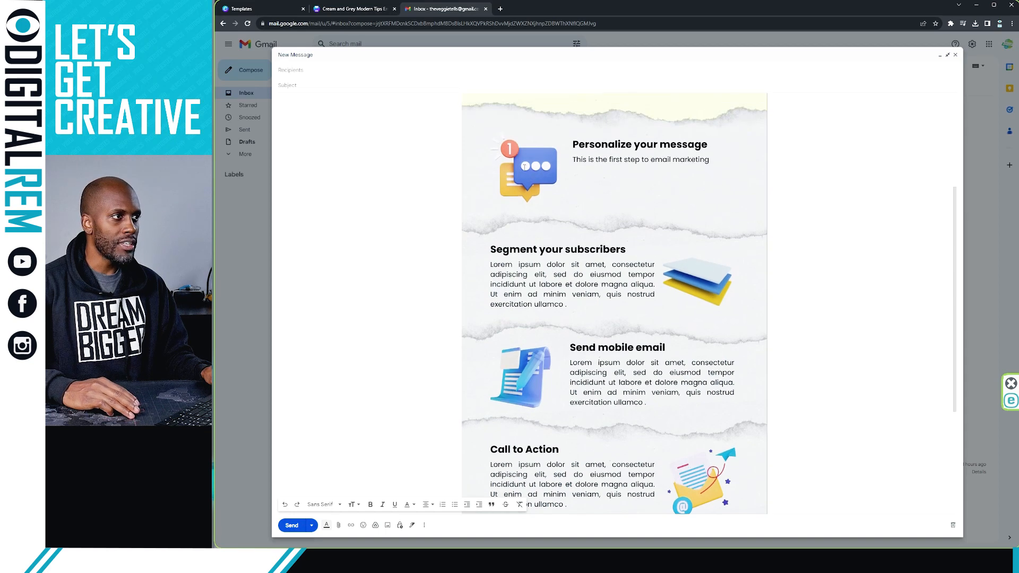
pyautogui.scroll(1, 614, 303)
pyautogui.scroll(-1, 614, 303)
pyautogui.scroll(-4, 614, 303)
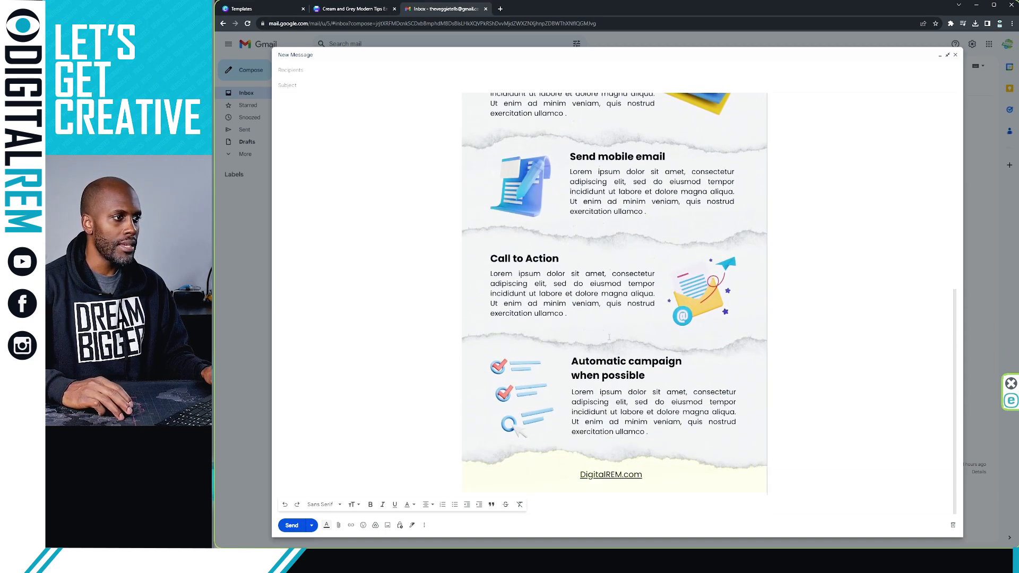
pyautogui.click(761, 324)
# Link the whole infographic to the web address DigitalREM.com
pyautogui.hotkey('ctrl', 'a')
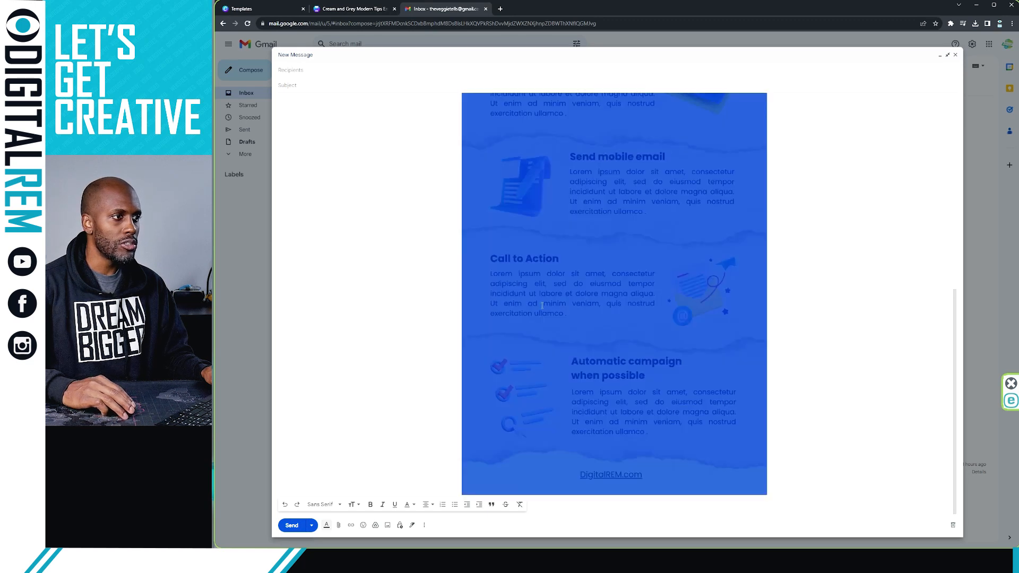
pyautogui.click(351, 526)
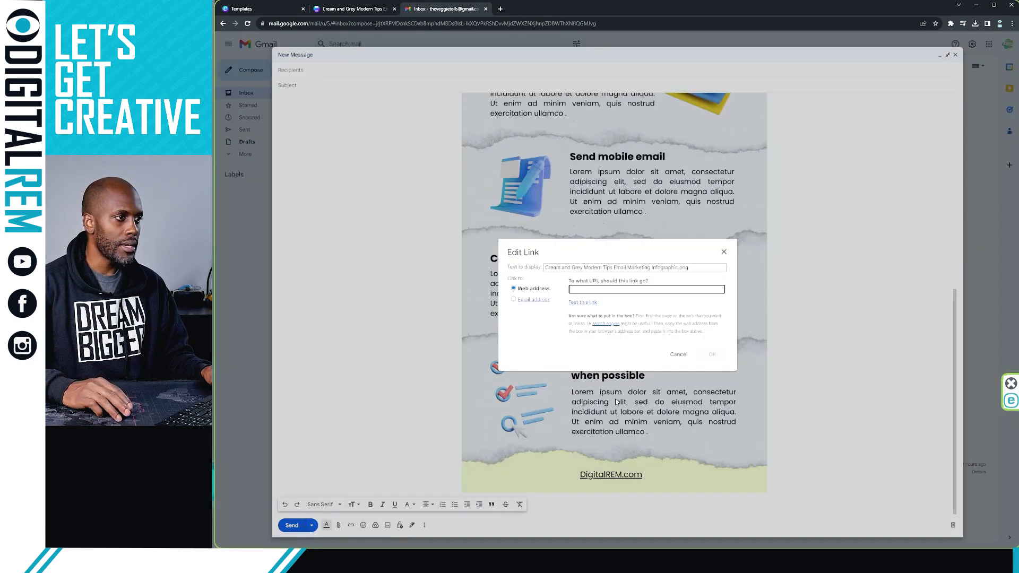
pyautogui.write('Digital')
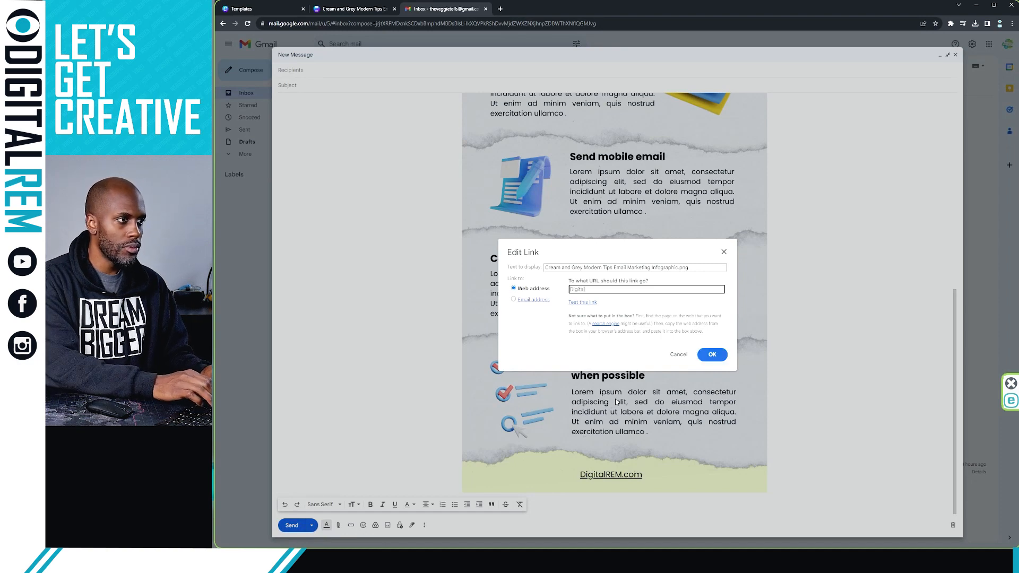
pyautogui.write('REM.com')
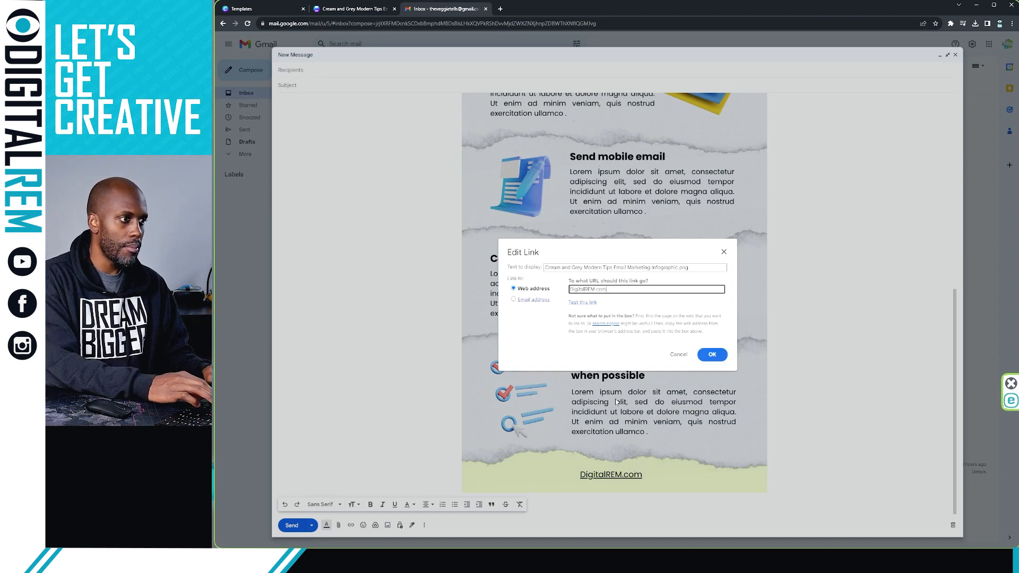
pyautogui.click(713, 355)
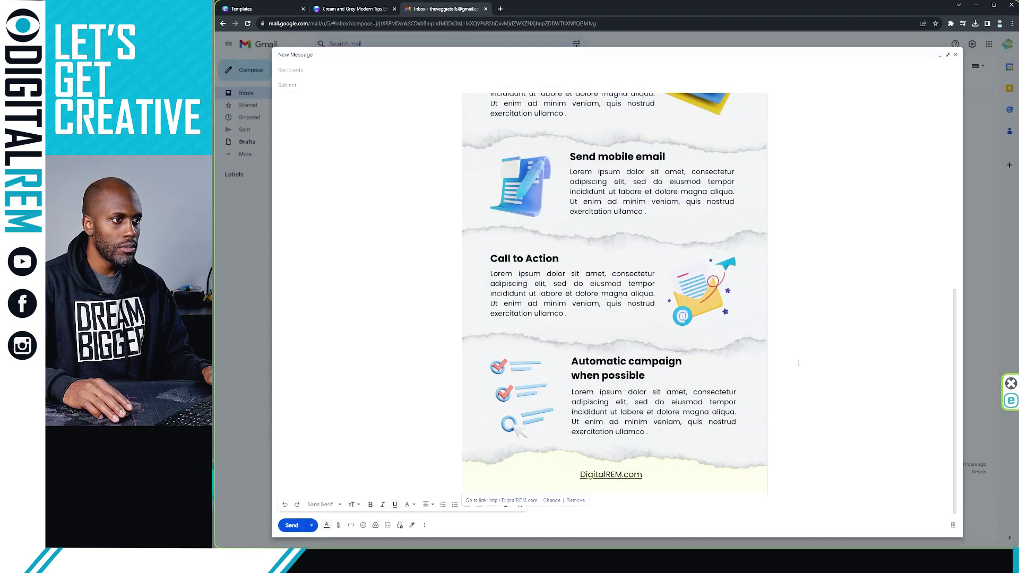
# Give the draft the subject Email Newsletter
pyautogui.scroll(6, 645, 254)
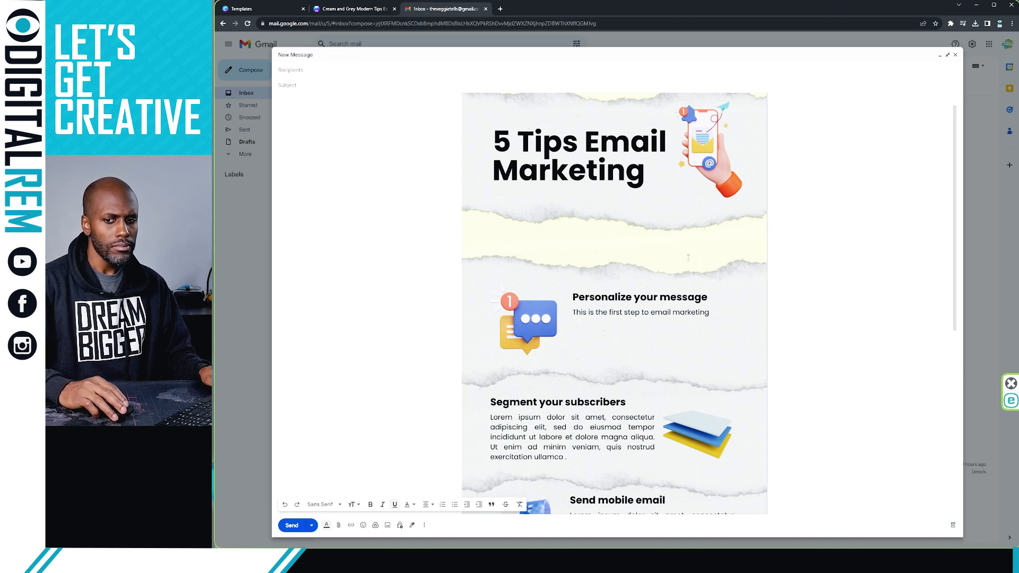
pyautogui.scroll(-2, 611, 239)
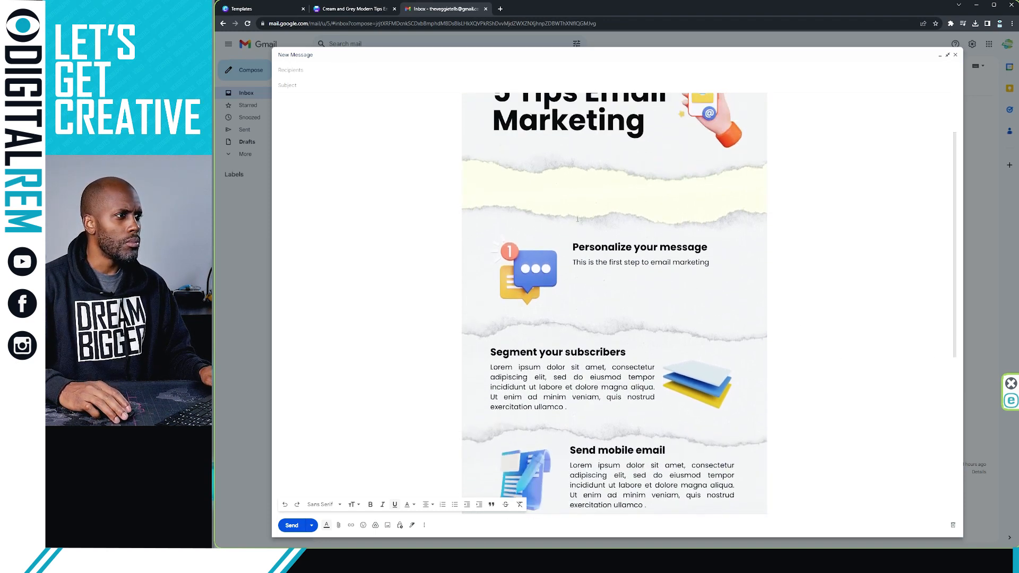
pyautogui.scroll(3, 578, 219)
pyautogui.click(321, 85)
pyautogui.write('Te')
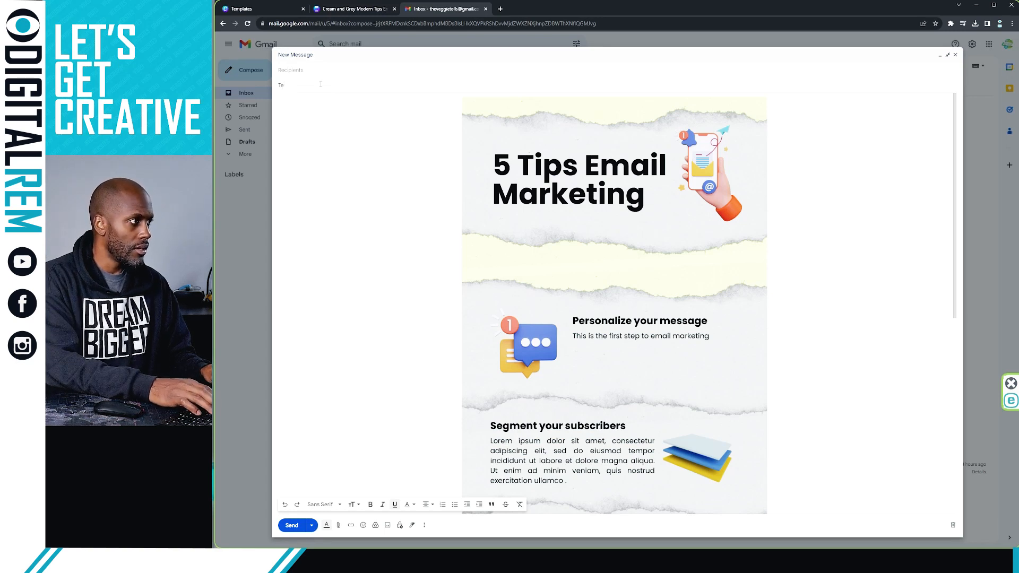
pyautogui.press('BackSpace')
pyautogui.write('Email Newsletter')
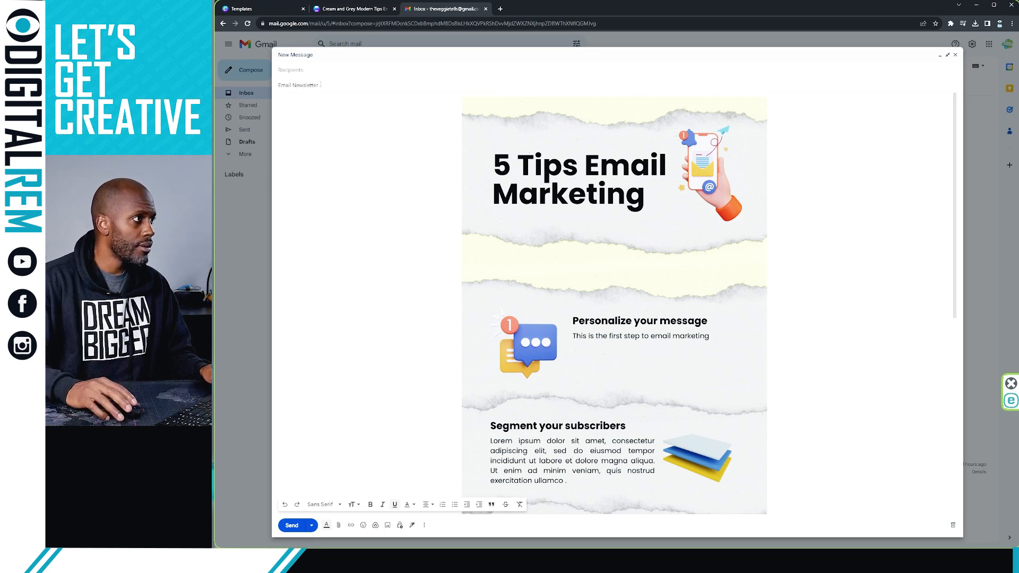
# Address the draft to the company's info e-mail address and review the infographic below
pyautogui.click(328, 68)
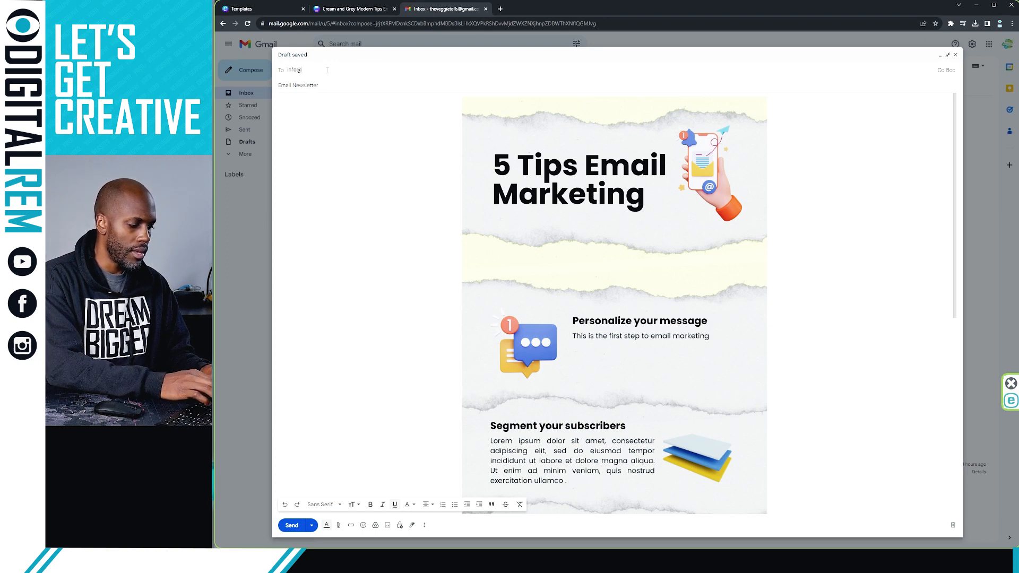
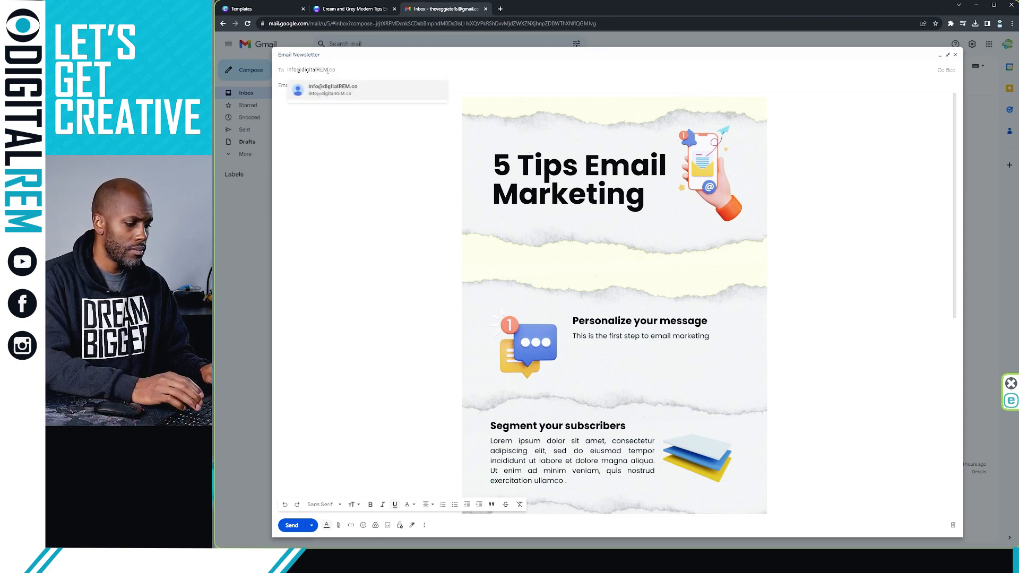
pyautogui.click(353, 113)
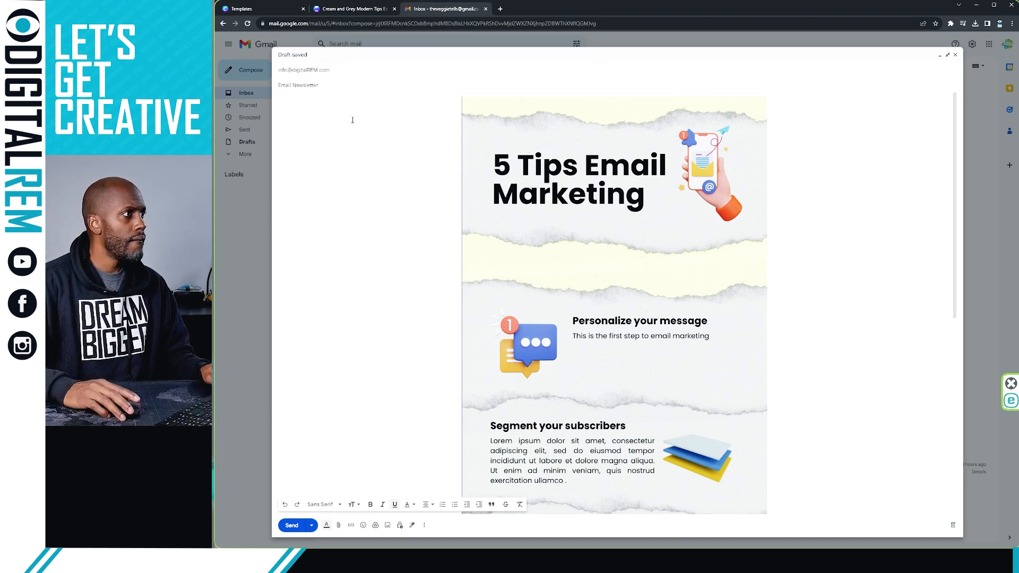
pyautogui.scroll(-1, 352, 113)
pyautogui.scroll(-6, 761, 279)
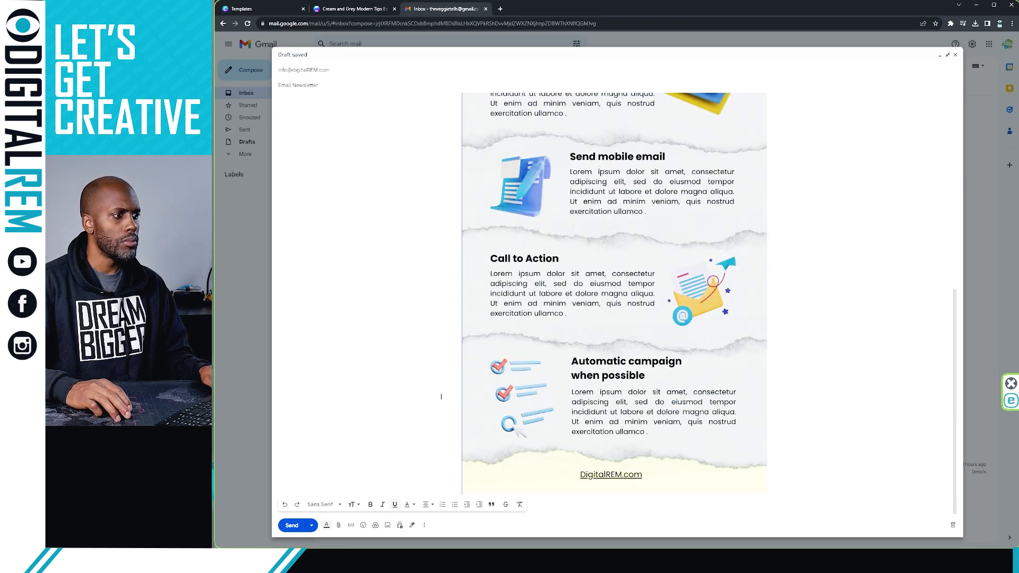
# Send the Email Newsletter with its linked infographic
pyautogui.click(293, 525)
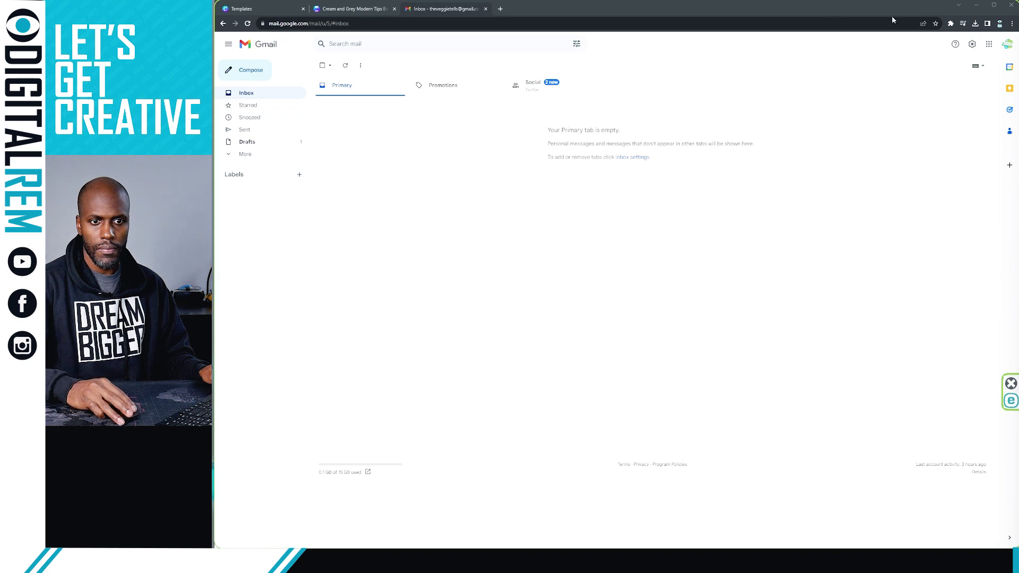
pyautogui.moveTo(474, 9)
pyautogui.mouseDown()
pyautogui.moveTo(480, 3)
pyautogui.moveTo(452, 8)
pyautogui.moveTo(481, 11)
pyautogui.mouseUp()
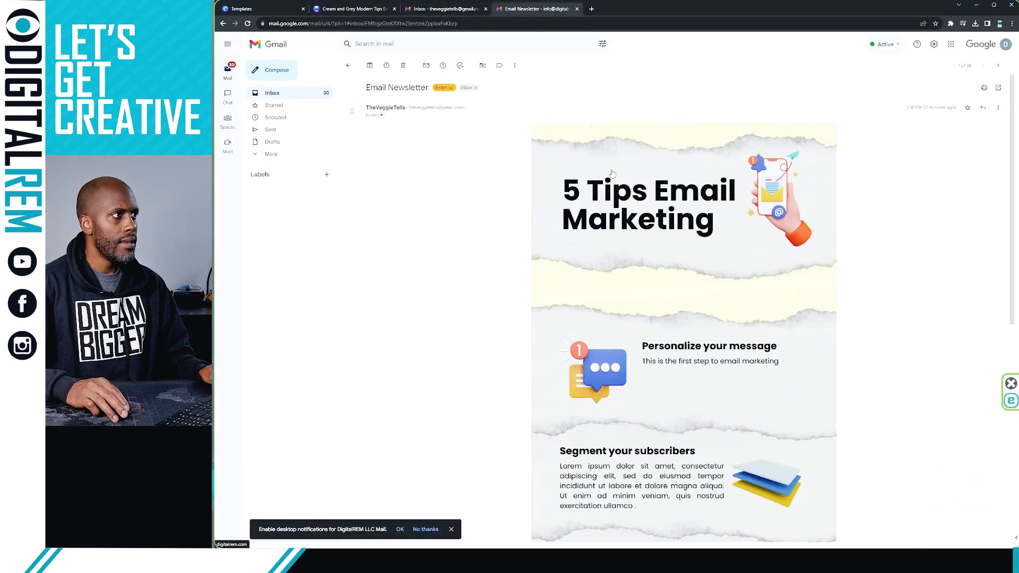
# Scroll through the received newsletter's infographic from the 5 Tips title to its tip sections
pyautogui.scroll(-3, 613, 174)
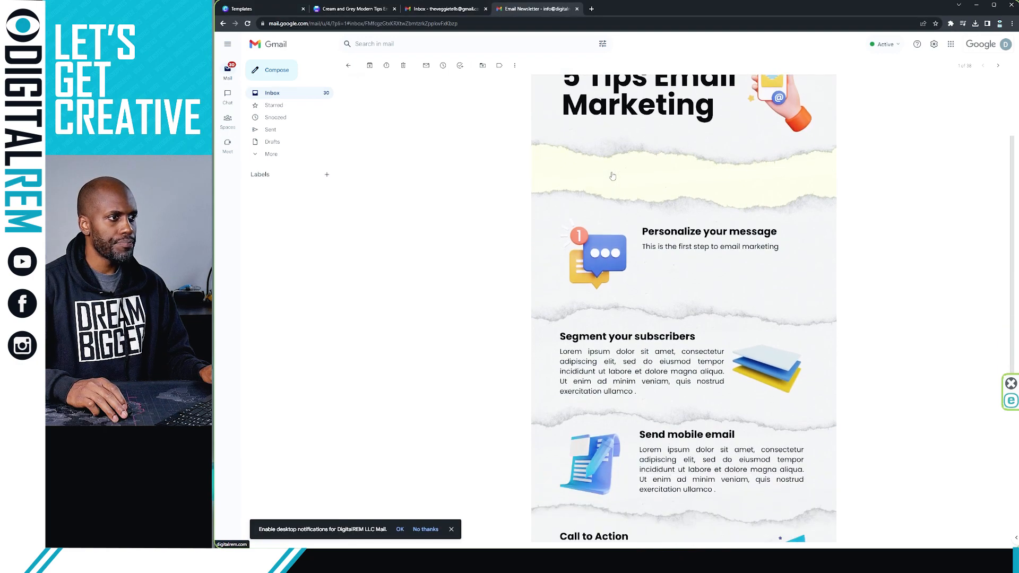
pyautogui.scroll(-8, 612, 175)
pyautogui.scroll(10, 612, 175)
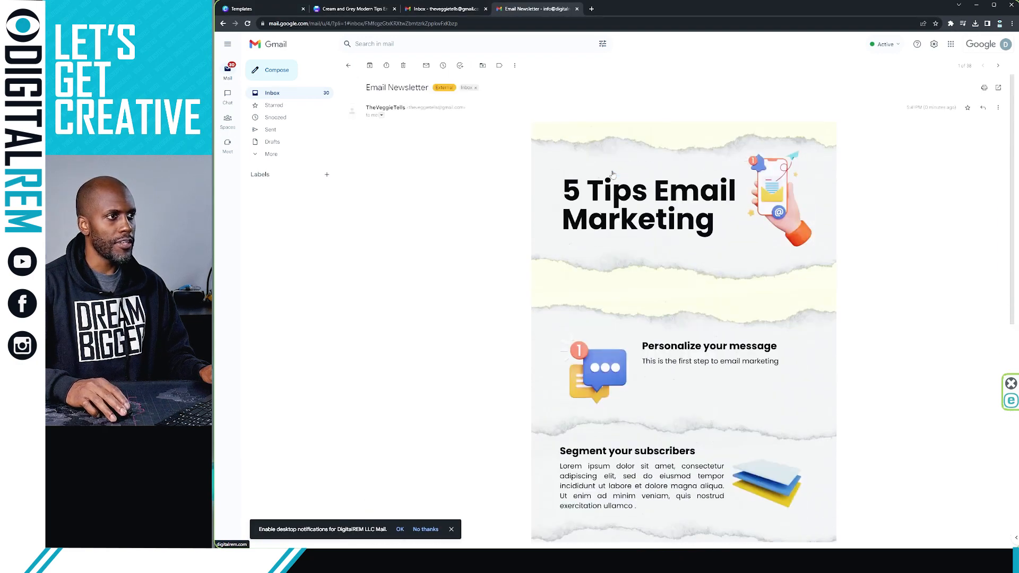
pyautogui.scroll(-6, 643, 228)
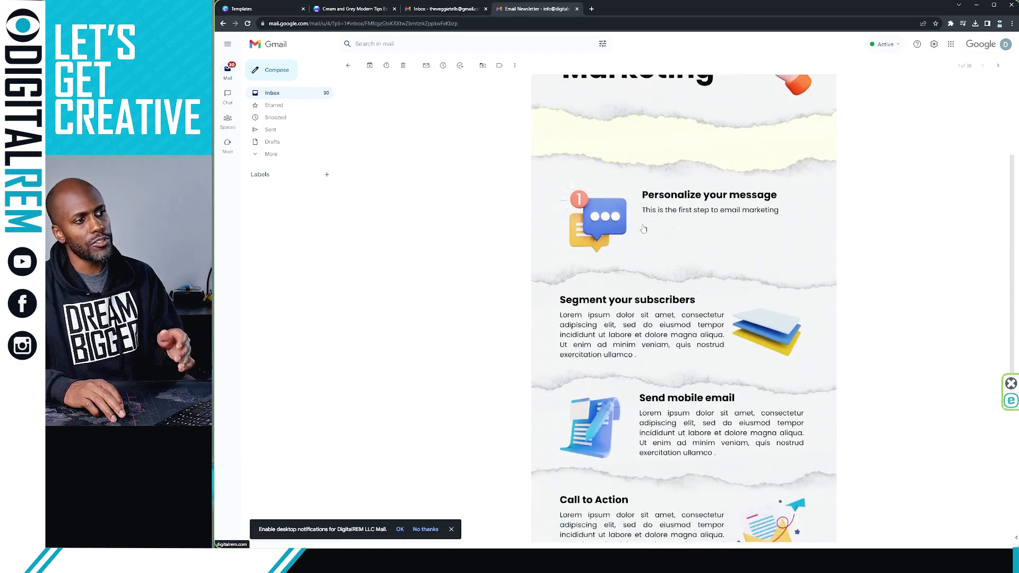
pyautogui.scroll(-3, 643, 228)
pyautogui.scroll(8, 645, 223)
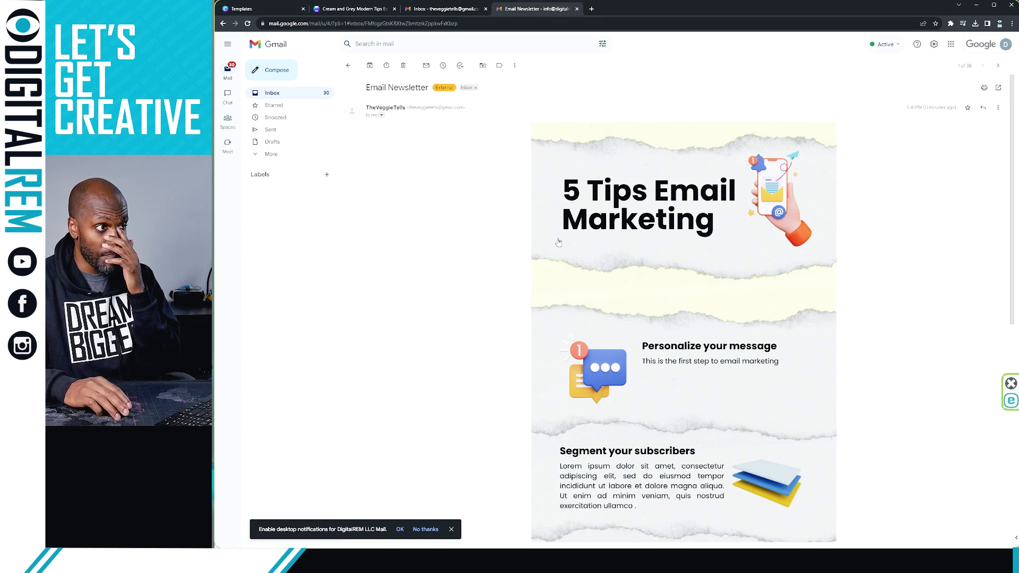
# Follow the infographic's link, replace the 404 page by loading digitalrem.com directly, then return
pyautogui.click(645, 241)
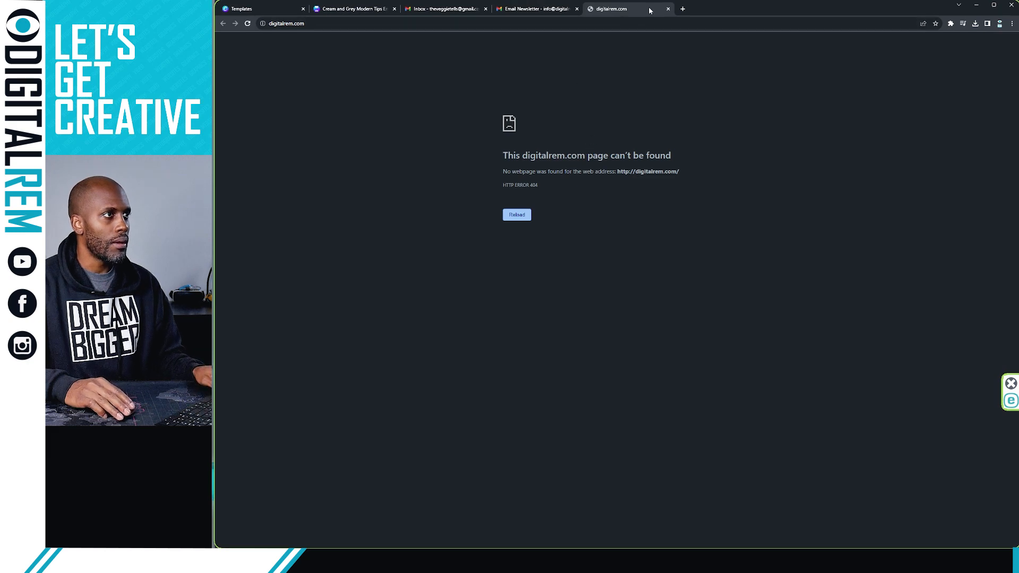
pyautogui.click(669, 8)
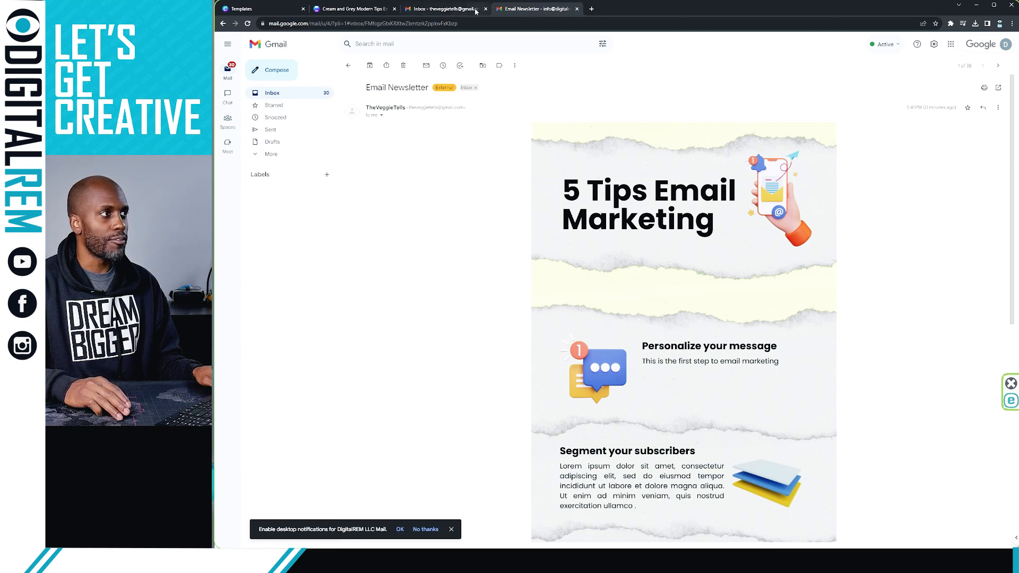
pyautogui.click(591, 227)
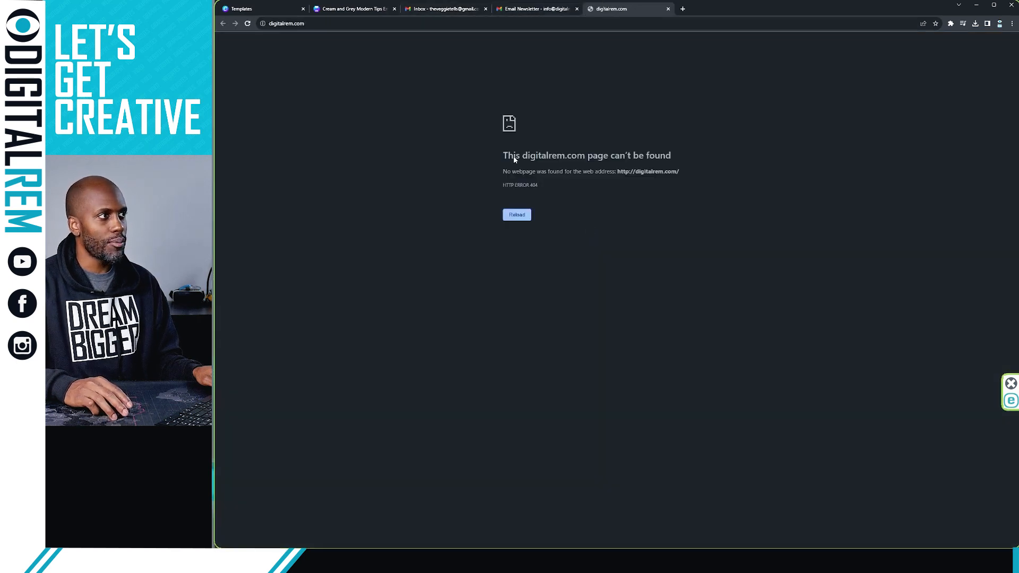
pyautogui.click(308, 23)
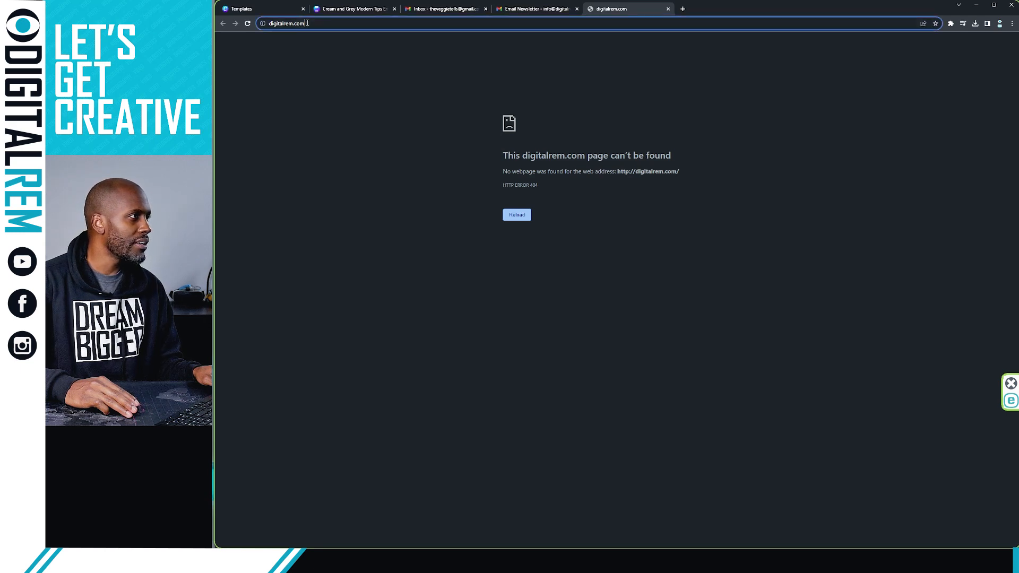
pyautogui.write('digit')
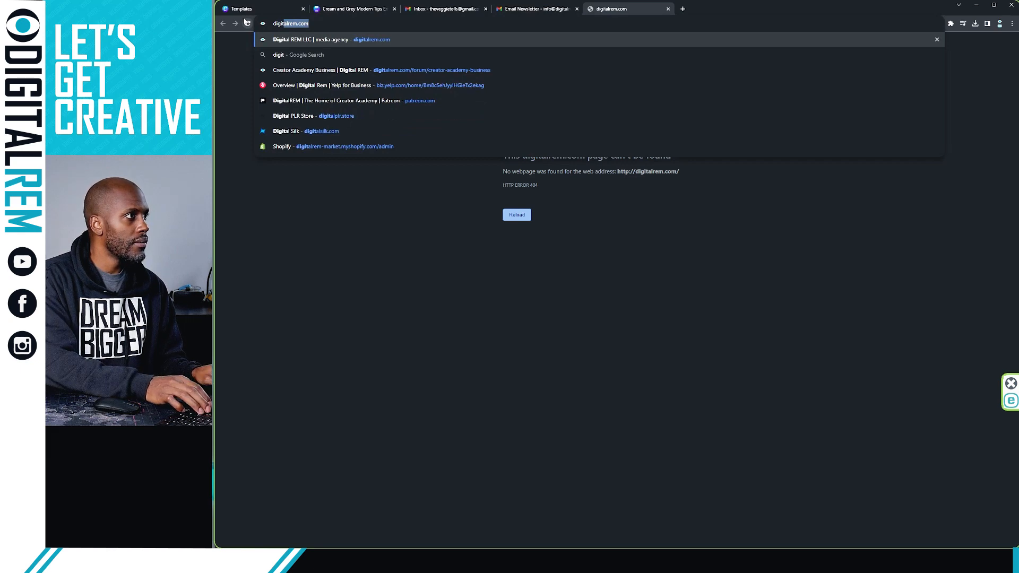
pyautogui.press('Return')
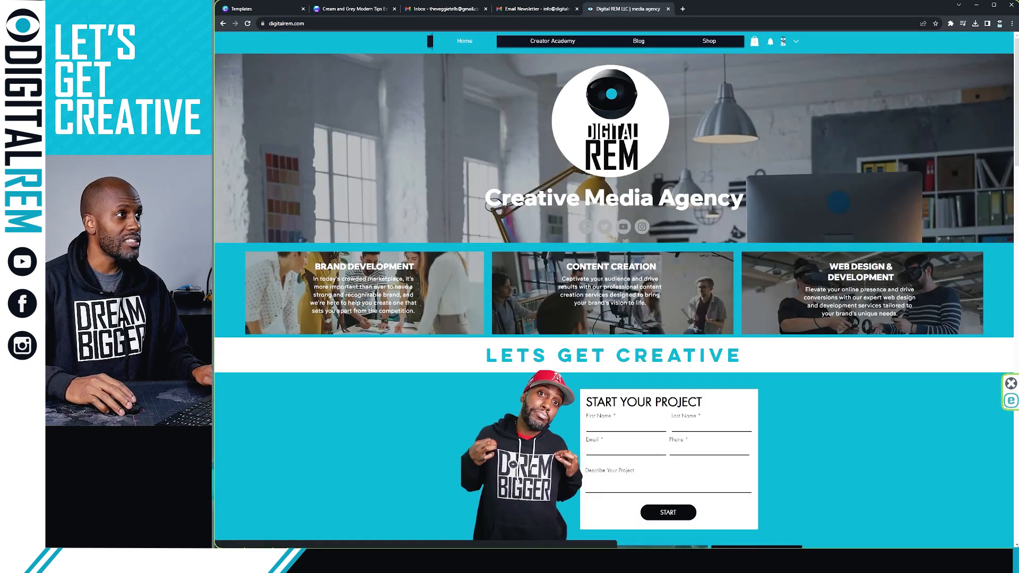
pyautogui.click(523, 9)
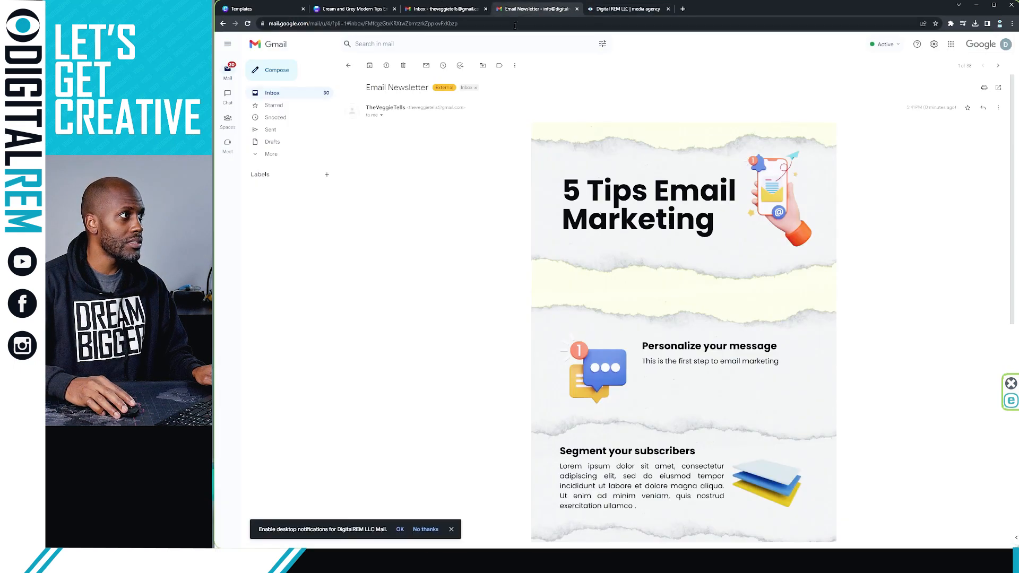
# Retest the image link, which opens a digitalrem.com not-found tab, then show the sender's inbox
pyautogui.click(650, 230)
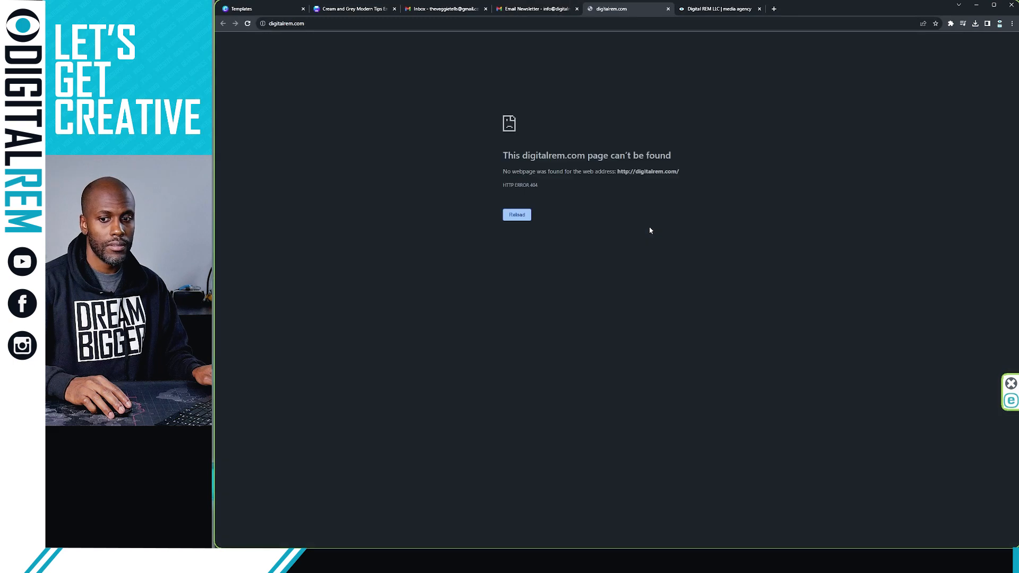
pyautogui.click(335, 24)
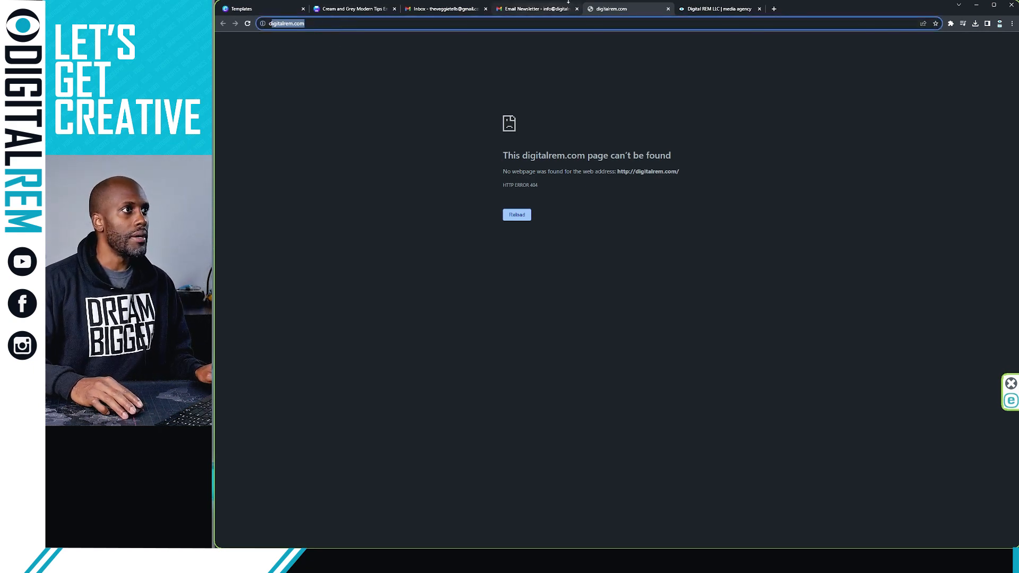
pyautogui.click(473, 11)
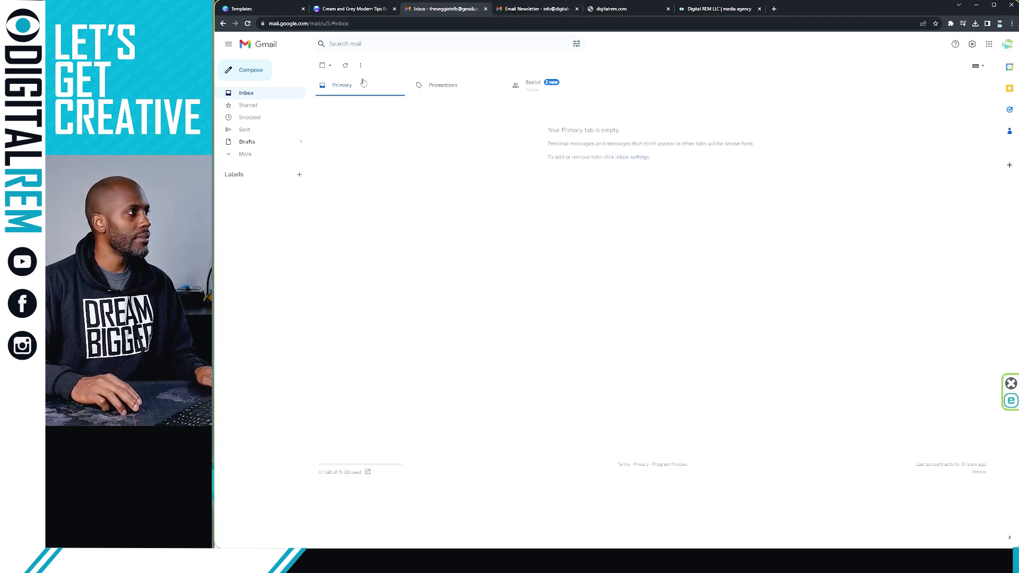
# Compose a message to the company's info address, subject Email Newsletter, with the infographic dropped in
pyautogui.click(250, 70)
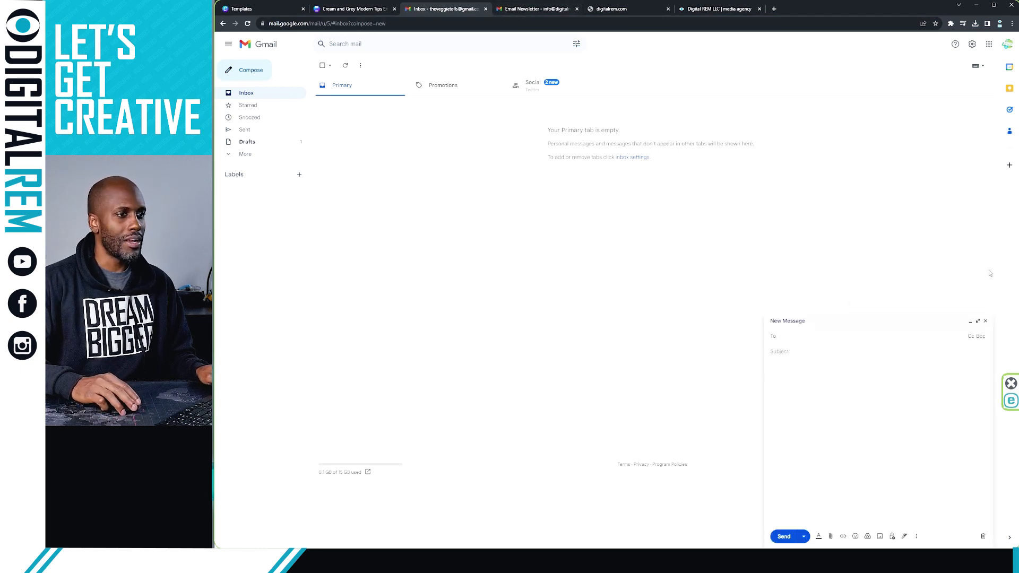
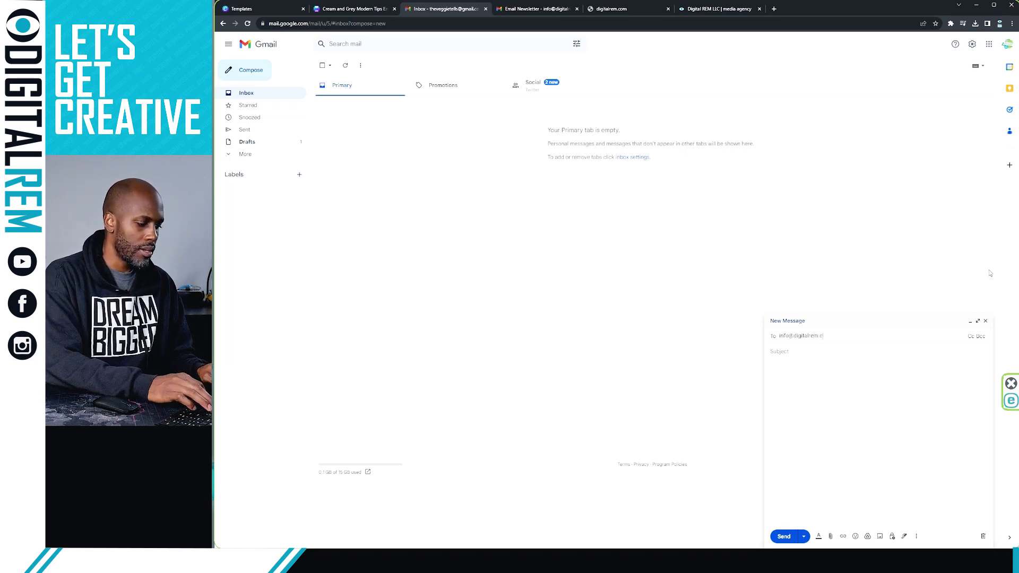
pyautogui.click(837, 359)
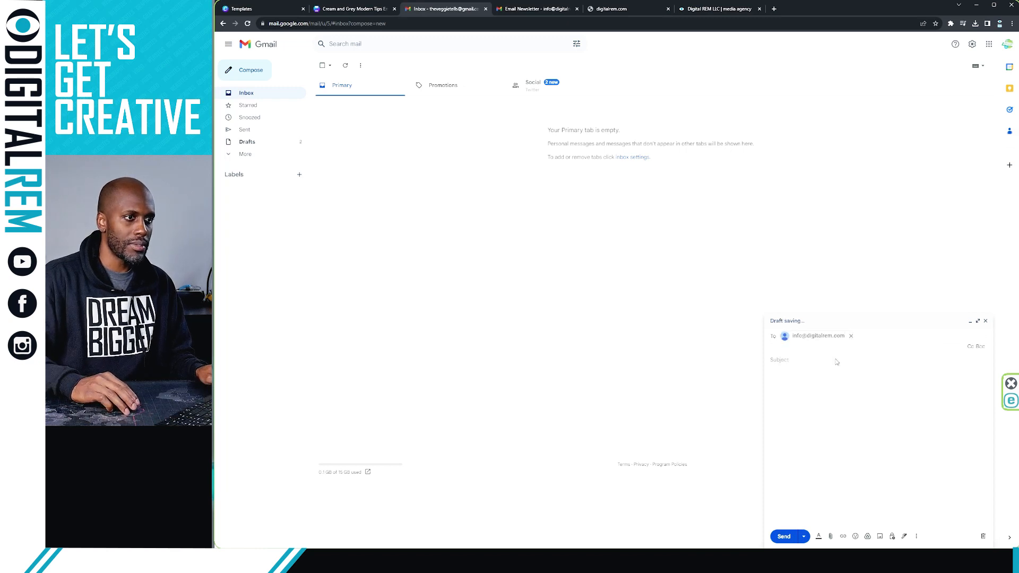
pyautogui.click(837, 361)
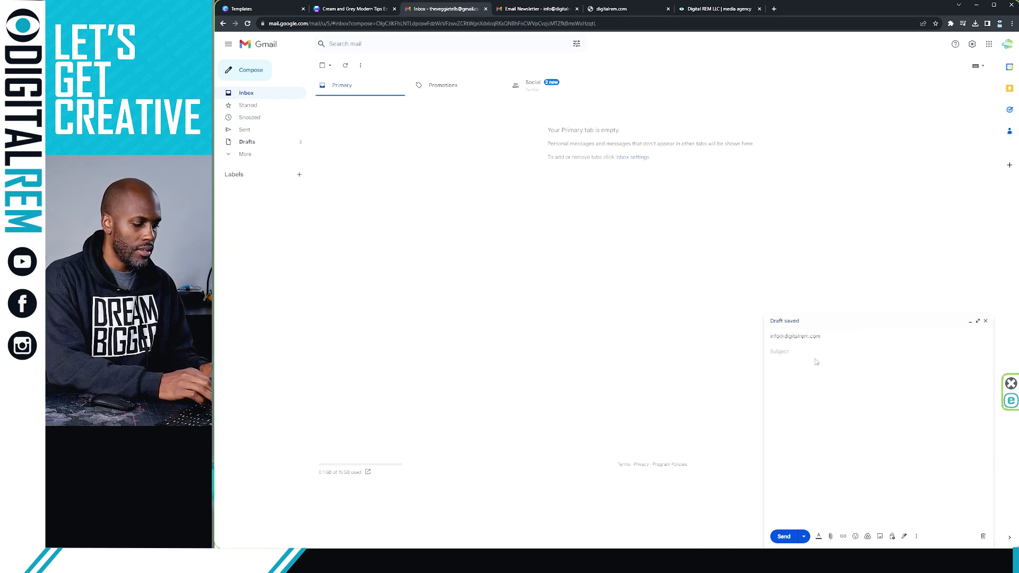
pyautogui.write('Email ')
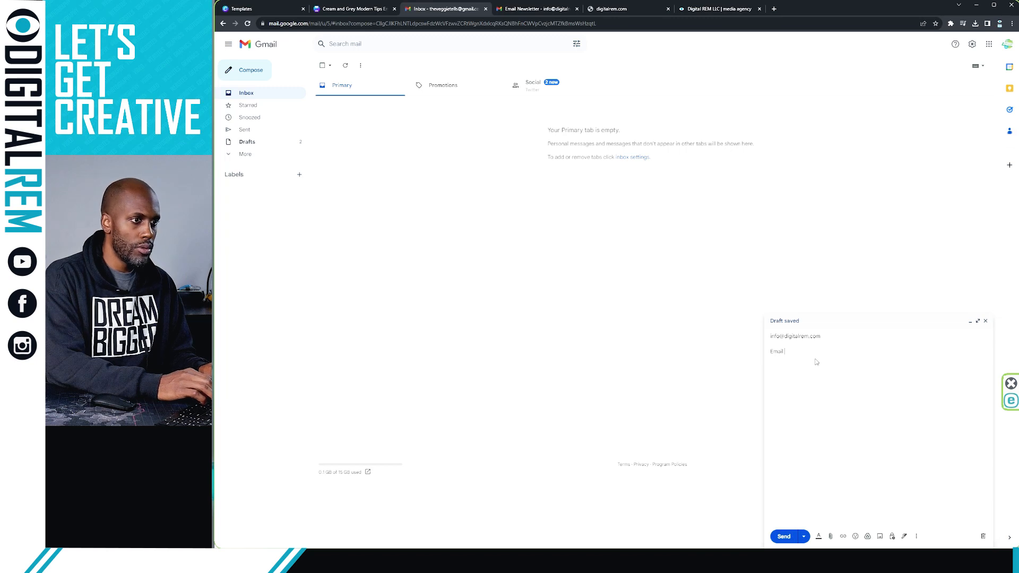
pyautogui.write('Newsletter')
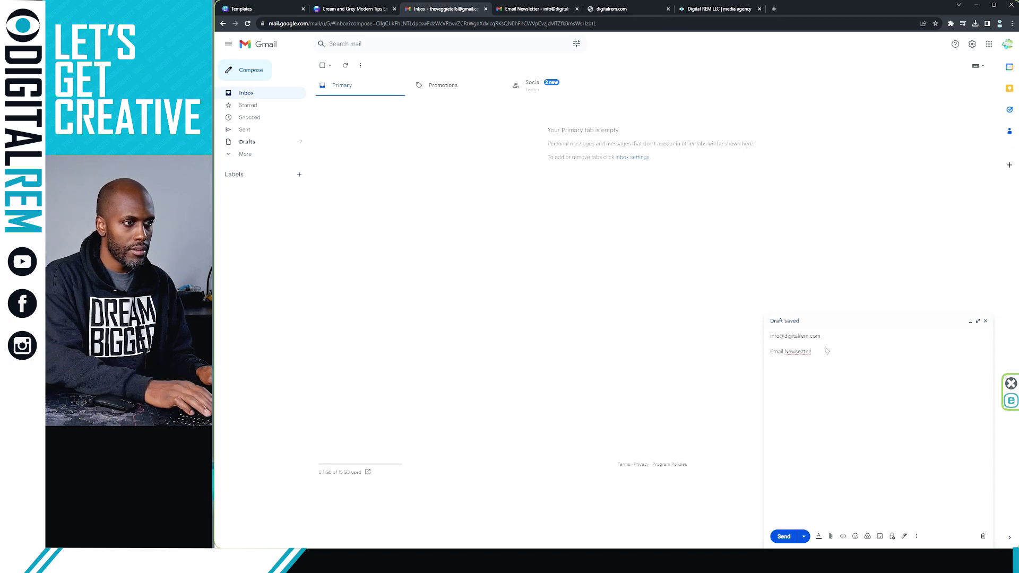
pyautogui.press('BackSpace')
pyautogui.press('BackSpace')
pyautogui.press('BackSpace')
pyautogui.press('BackSpace')
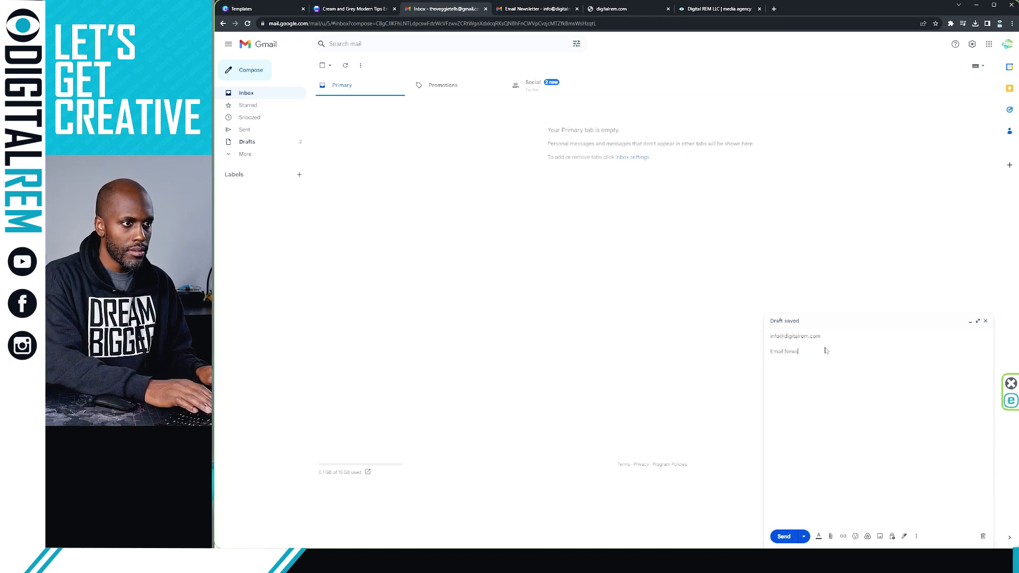
pyautogui.write('tter')
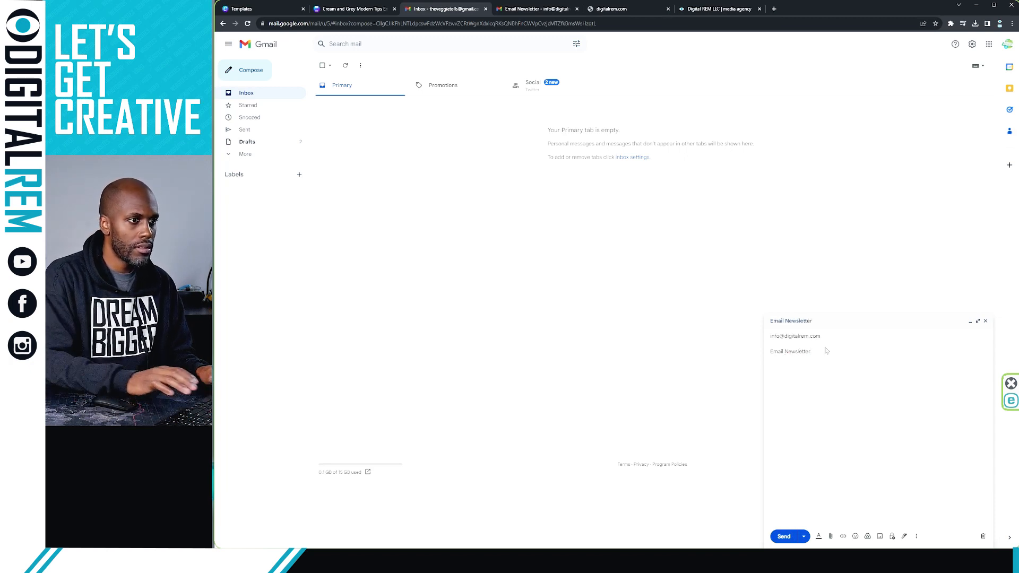
pyautogui.click(782, 400)
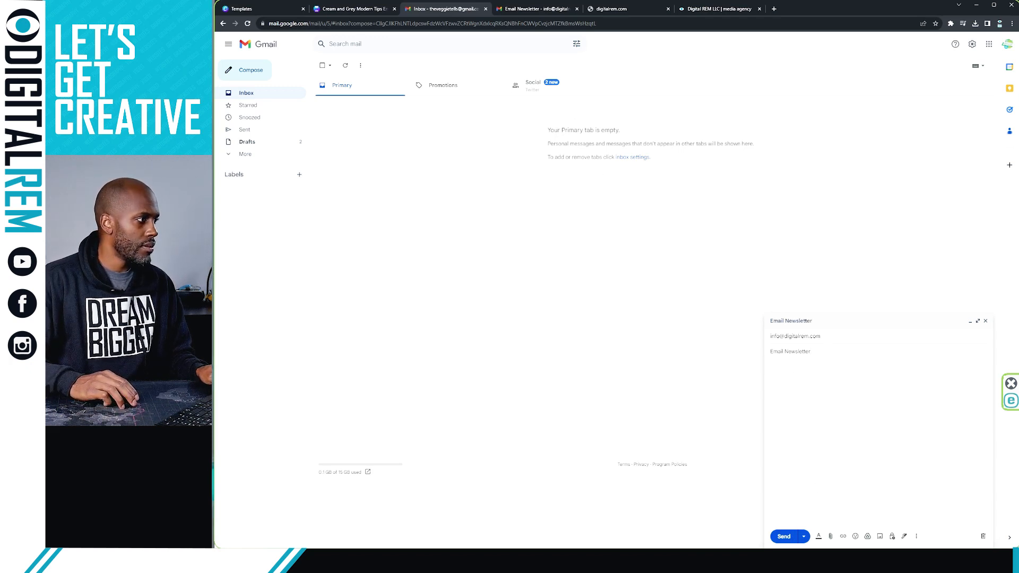
pyautogui.moveTo(215, 428); pyautogui.dragTo(898, 427)
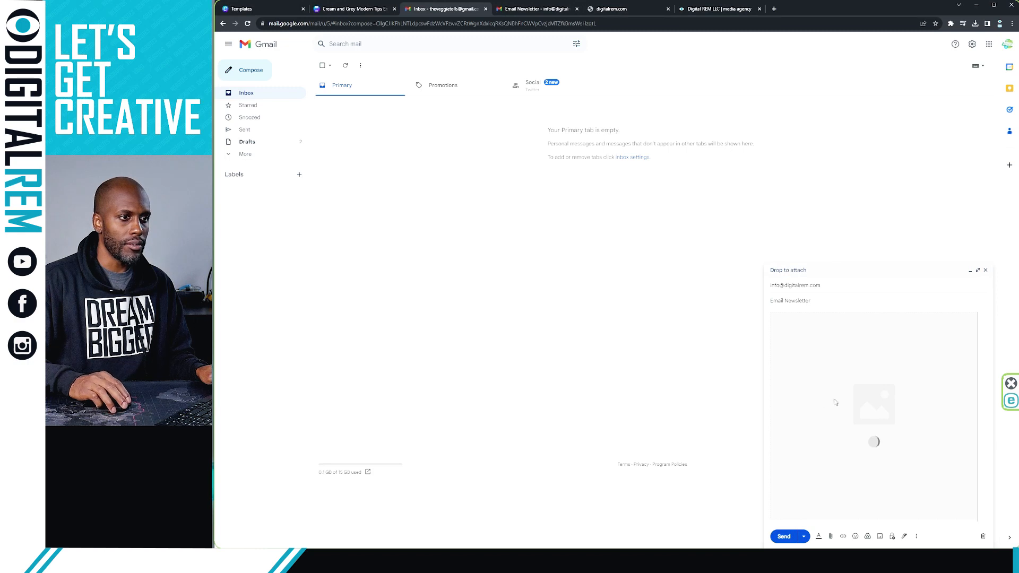
# Make the draft full screen, centre the 5 Tips infographic and set it to original size
pyautogui.click(976, 272)
pyautogui.hotkey('ctrl', 'a')
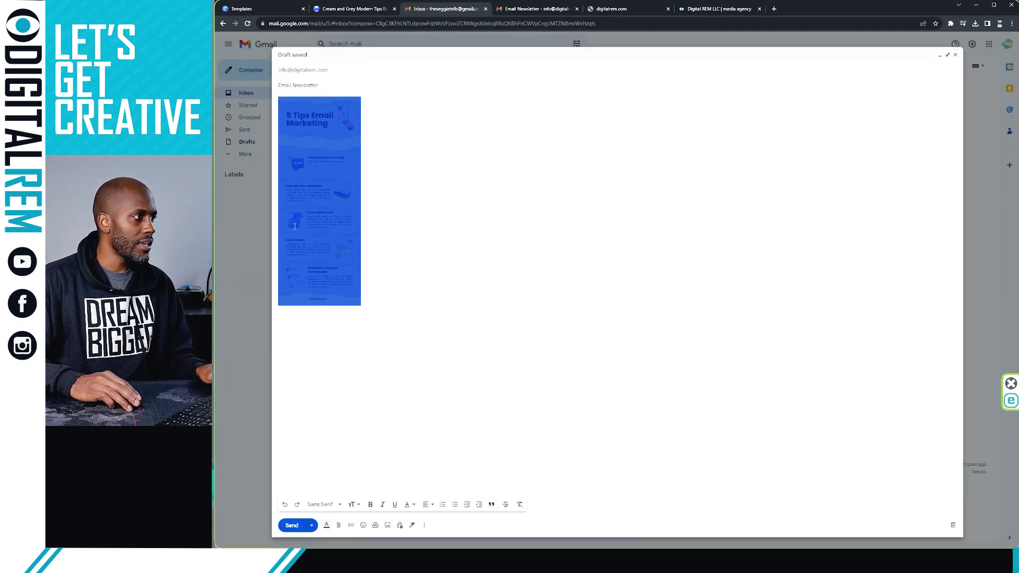
pyautogui.click(295, 227)
pyautogui.click(431, 504)
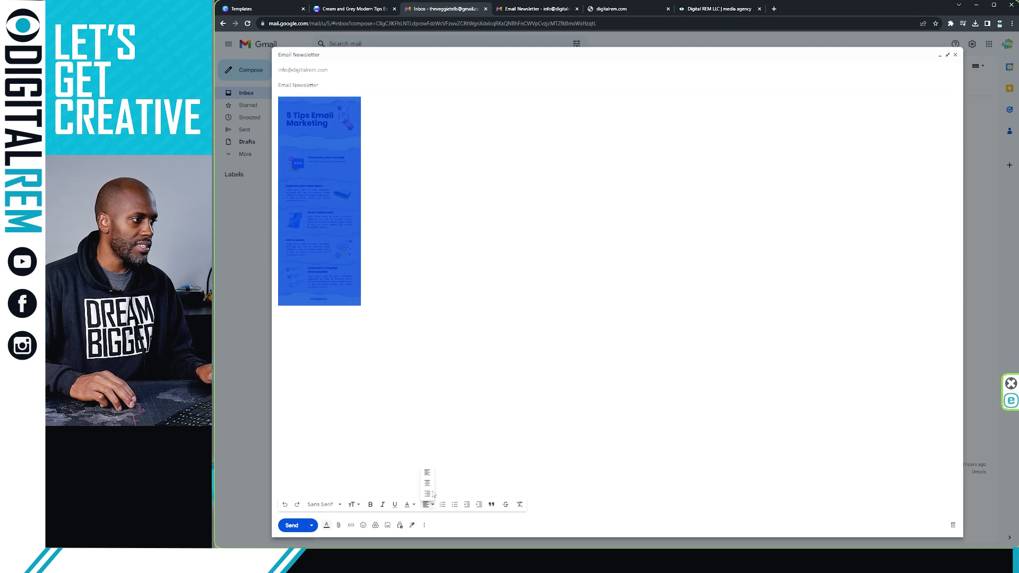
pyautogui.click(425, 483)
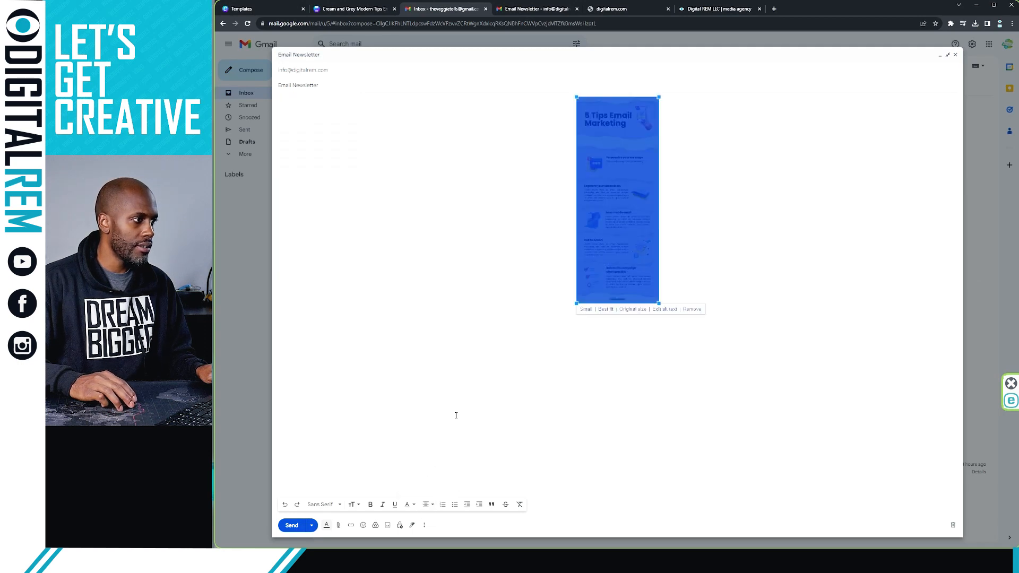
pyautogui.click(634, 310)
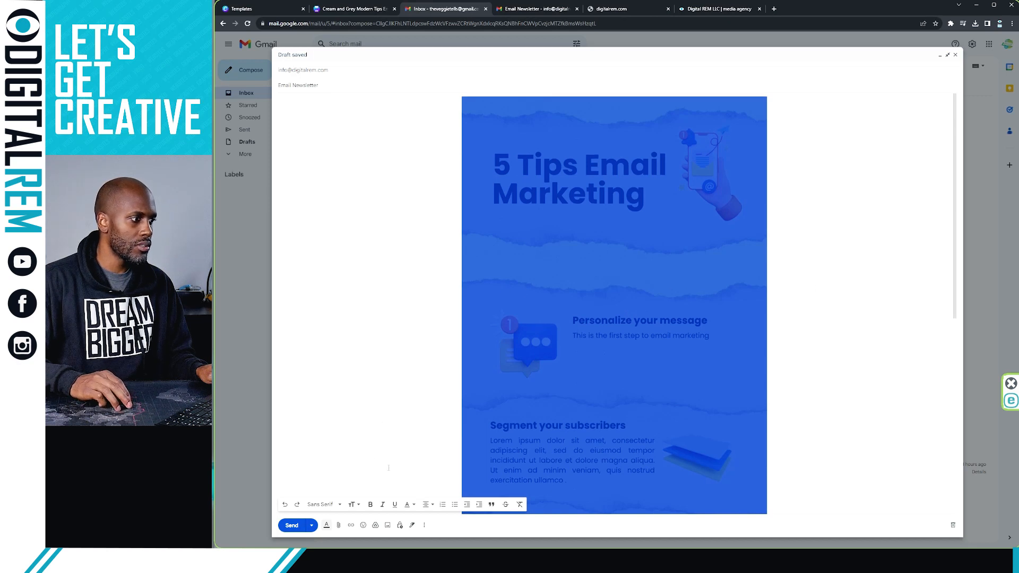
pyautogui.scroll(-2, 374, 448)
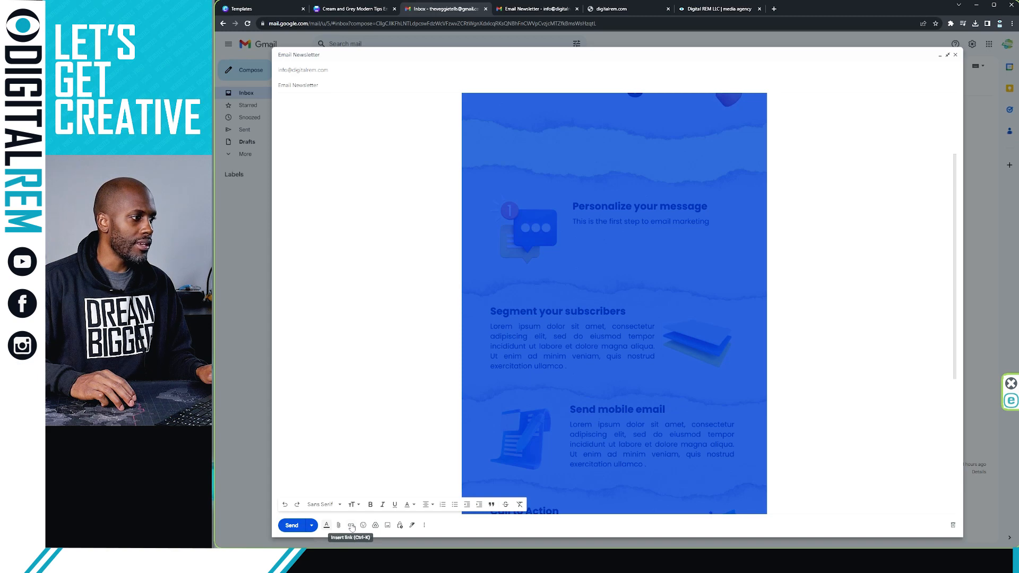
pyautogui.click(351, 525)
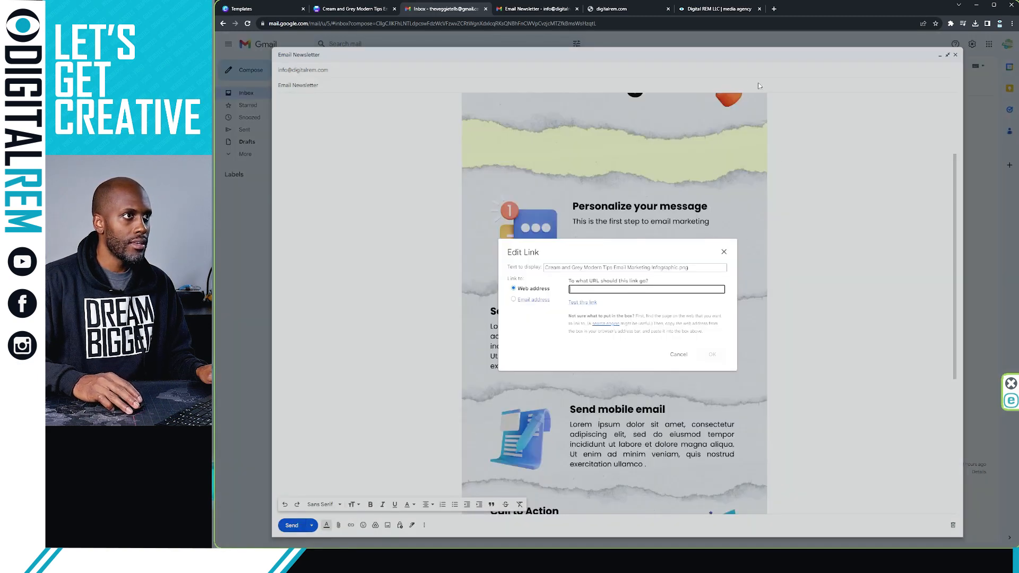
pyautogui.click(726, 11)
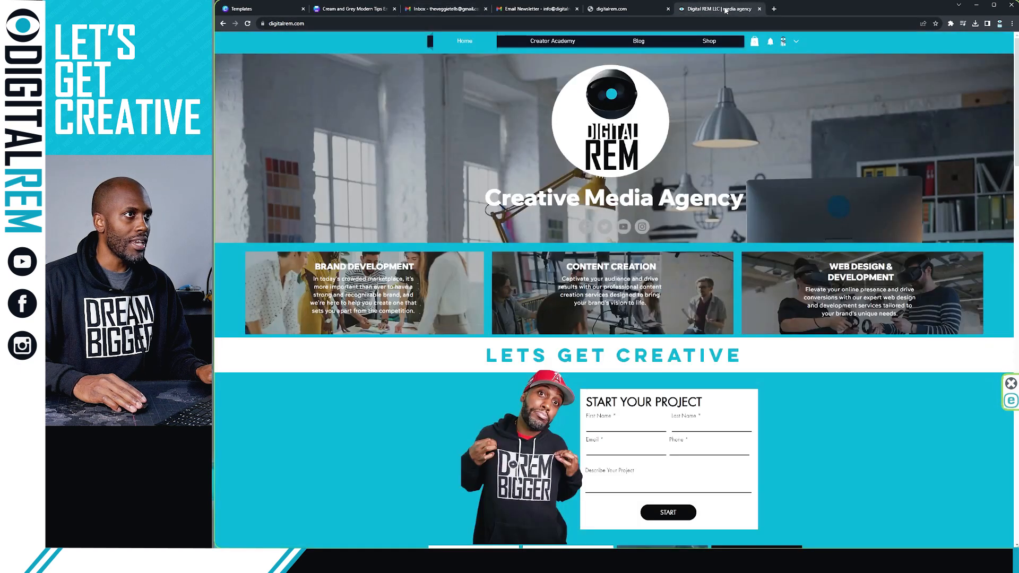
pyautogui.click(695, 22)
pyautogui.hotkey('ctrl', 'c')
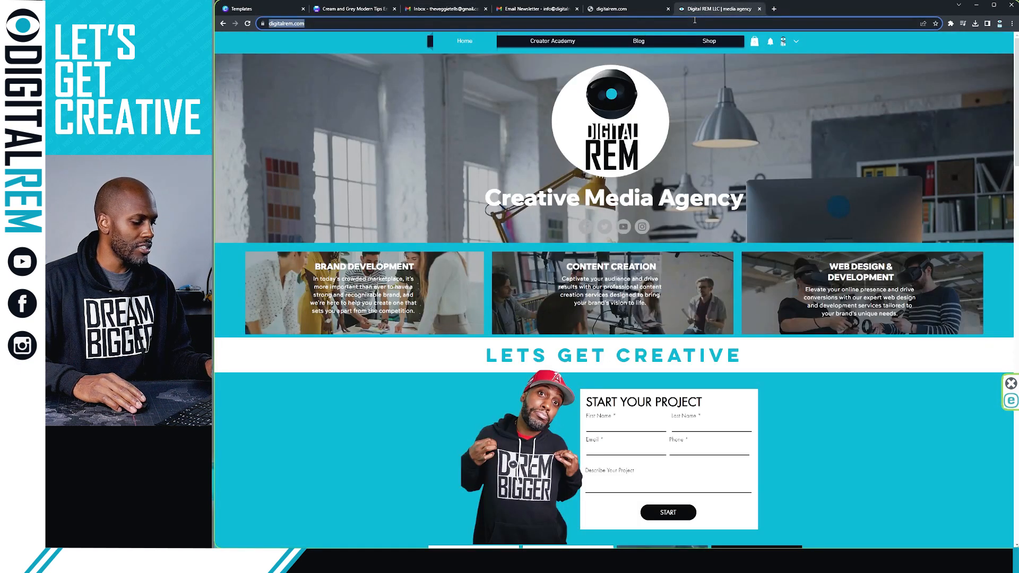
pyautogui.click(448, 14)
pyautogui.hotkey('ctrl', 'v')
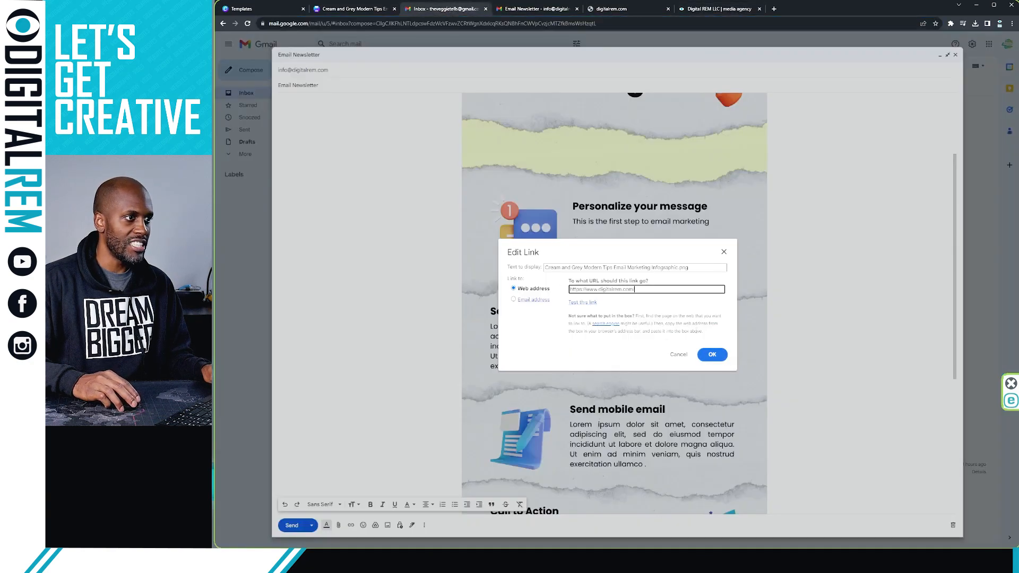
pyautogui.click(711, 356)
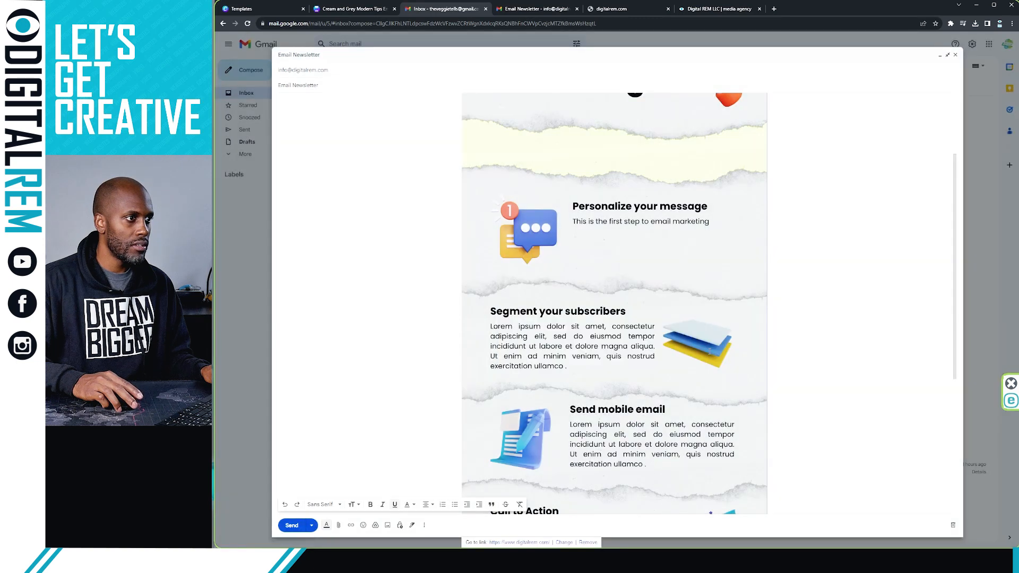
pyautogui.click(291, 525)
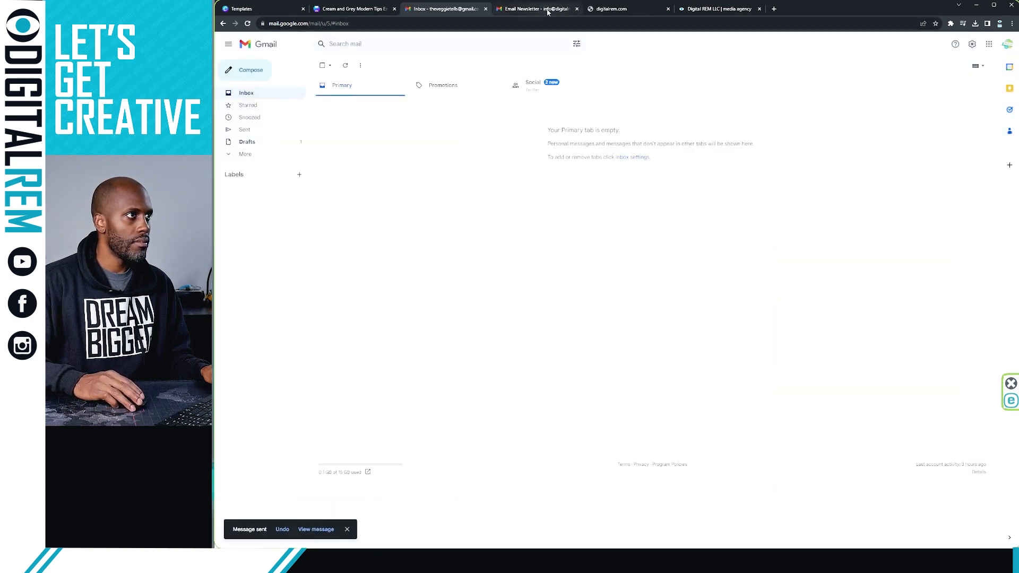
# Move the received Email Newsletter tab into its own window to view the inline infographic
pyautogui.moveTo(536, 9); pyautogui.dragTo(1018, 80)
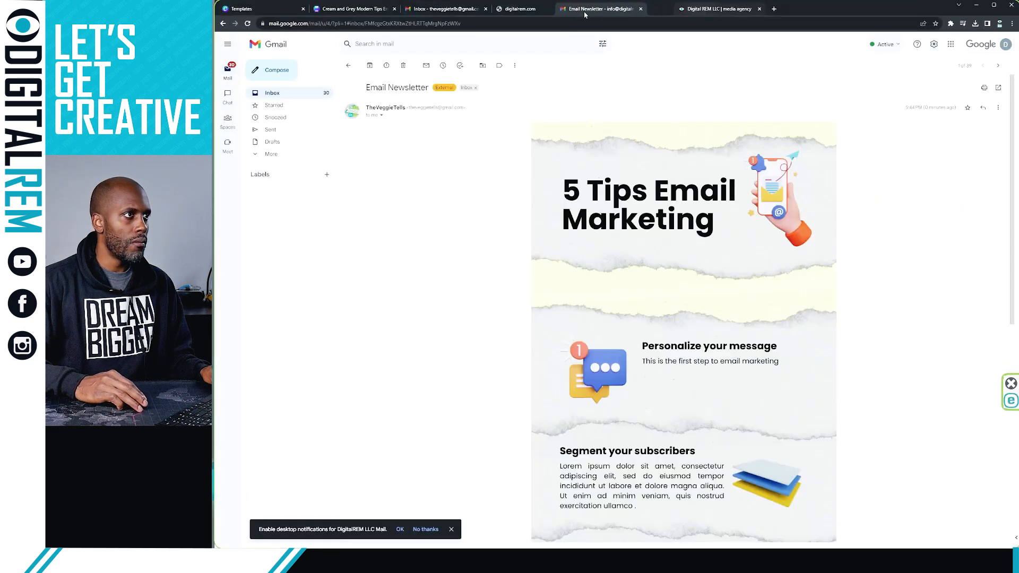
# Test that the received infographic opens the digitalrem.com website, then close that tab
pyautogui.scroll(-2, 591, 219)
pyautogui.scroll(-5, 591, 219)
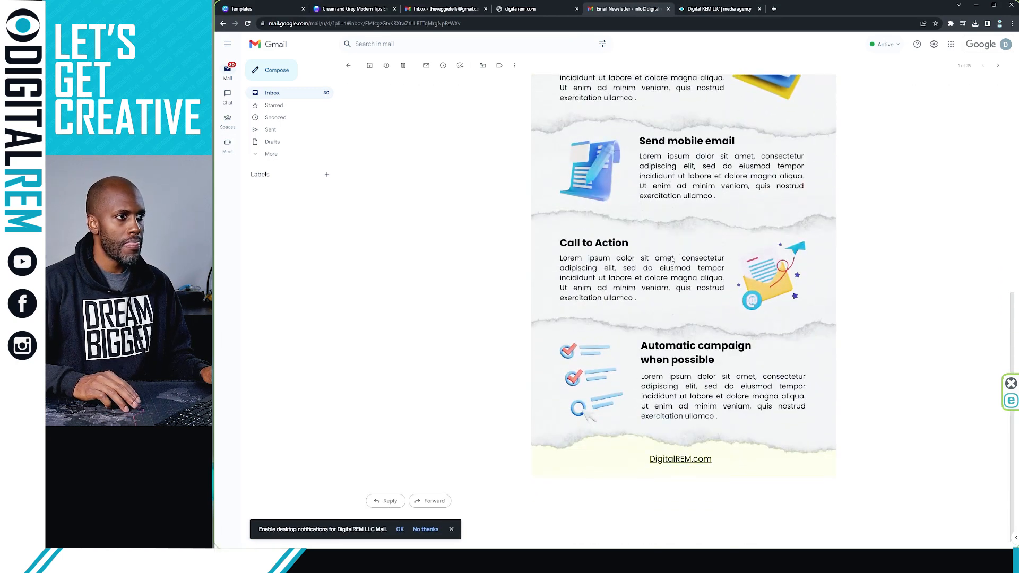
pyautogui.click(672, 260)
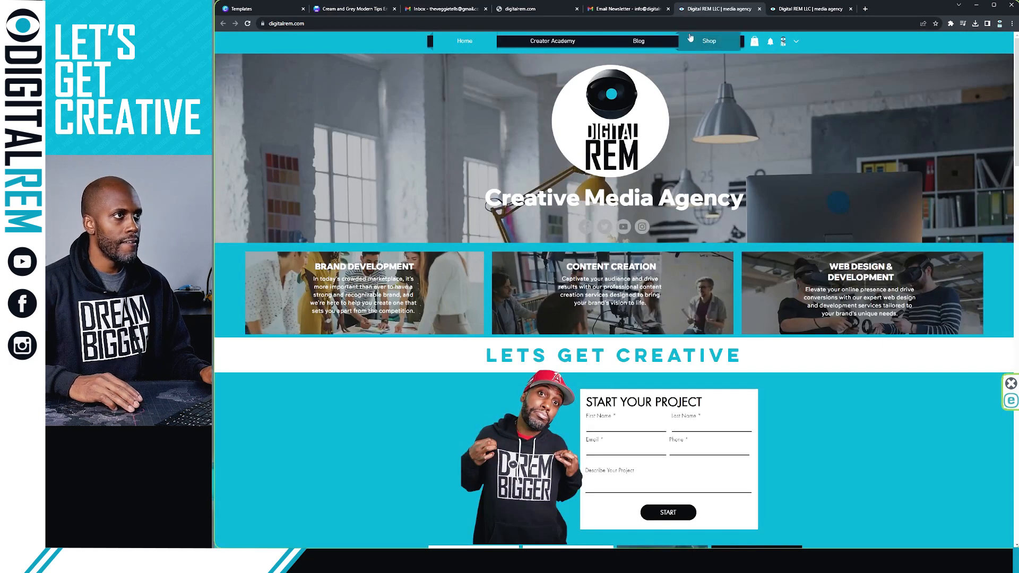
pyautogui.click(760, 9)
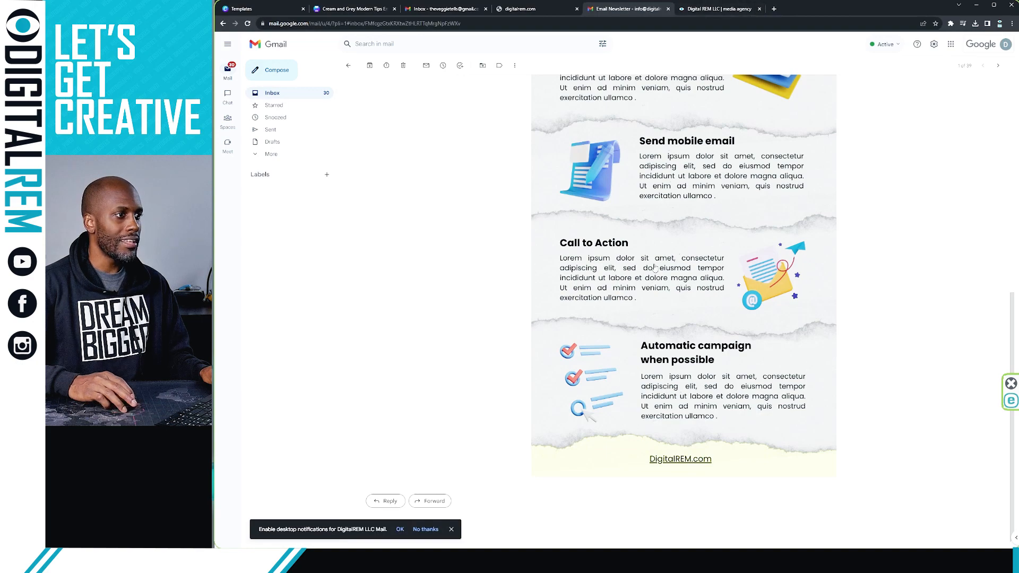
# Review the full infographic in the received email and dismiss the desktop notifications prompt
pyautogui.scroll(8, 655, 268)
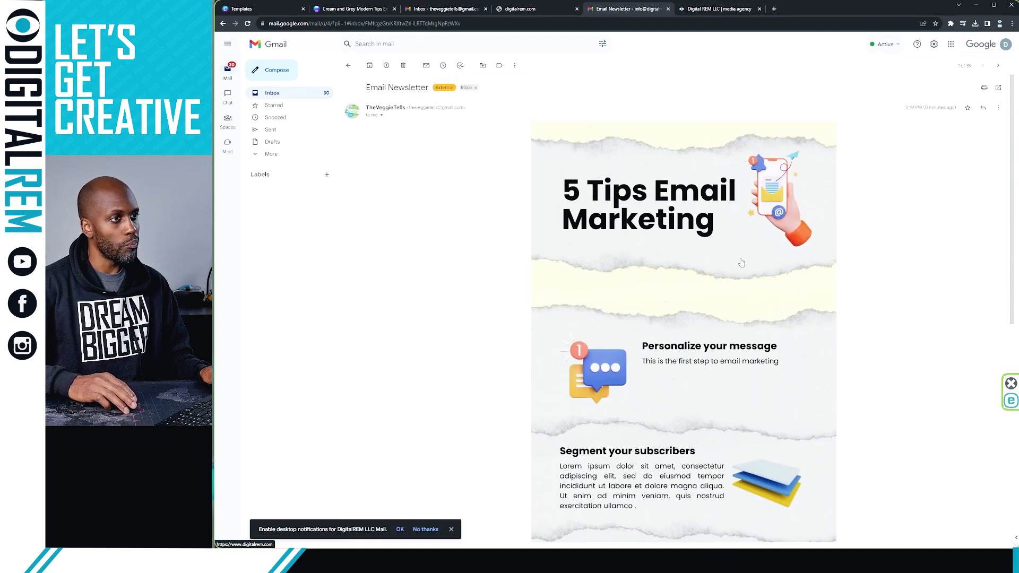
pyautogui.scroll(-3, 629, 240)
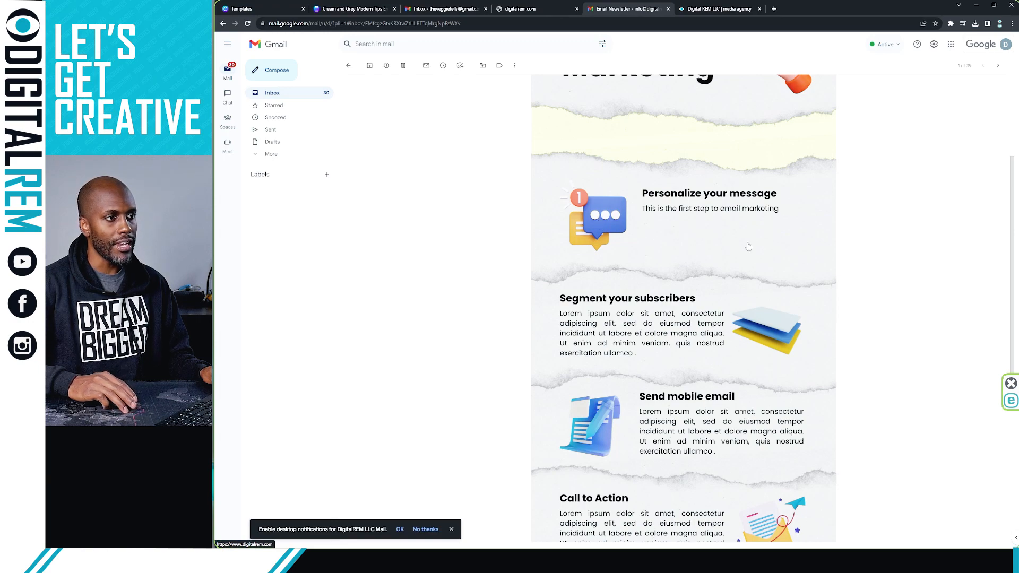
pyautogui.scroll(-5, 744, 346)
pyautogui.scroll(1, 693, 338)
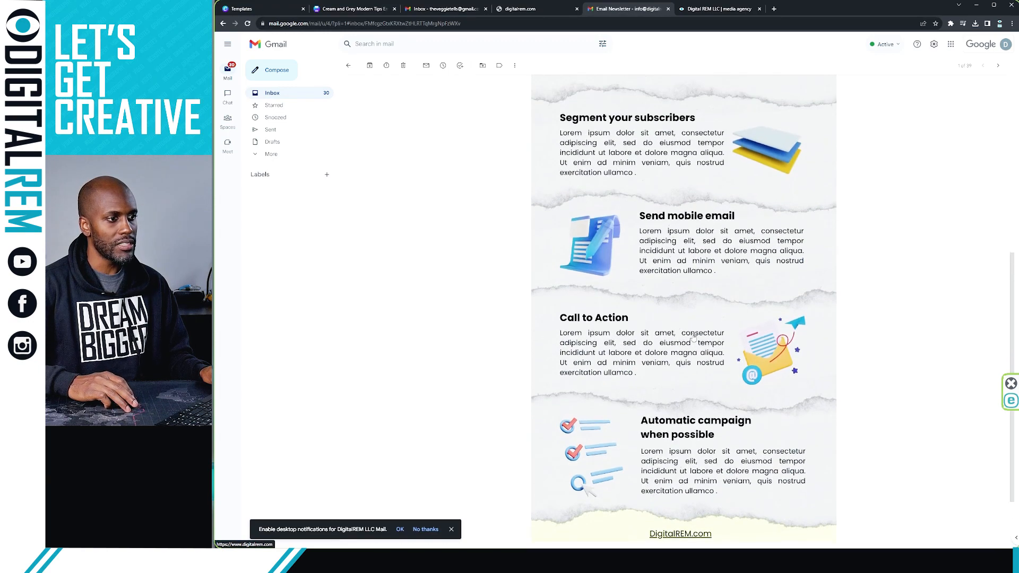
pyautogui.scroll(5, 695, 318)
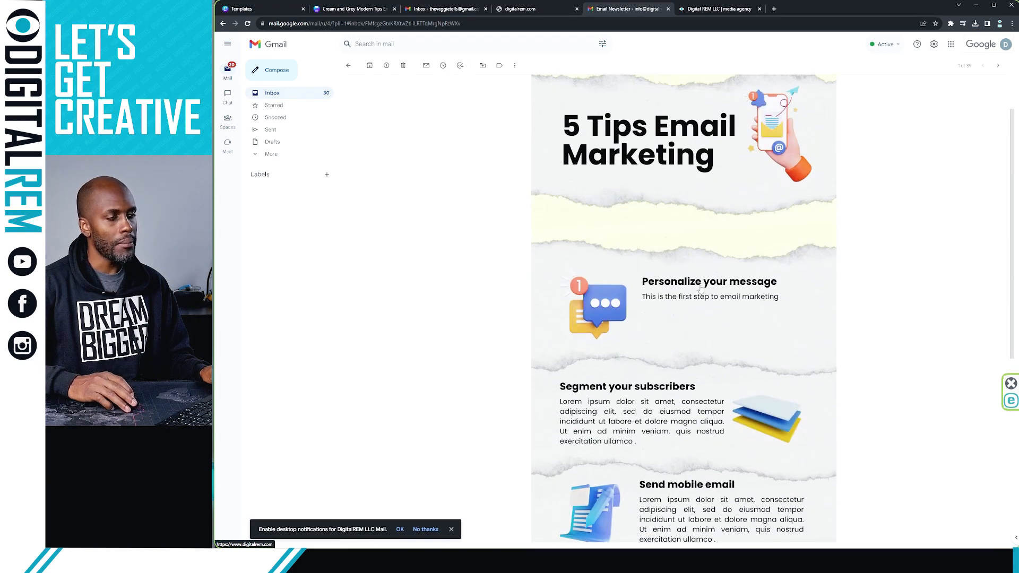
pyautogui.scroll(1, 701, 289)
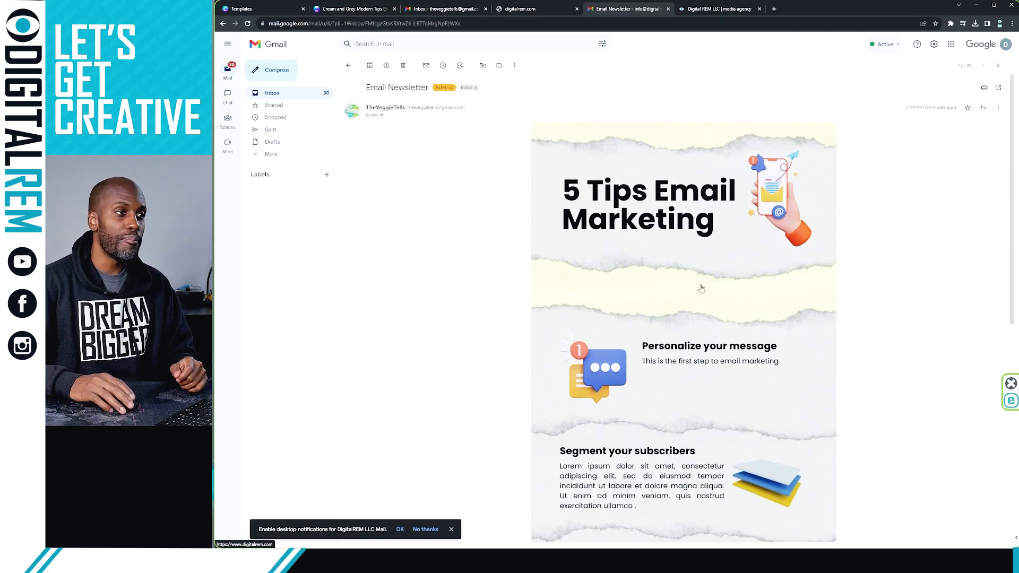
pyautogui.scroll(-1, 686, 312)
pyautogui.scroll(-3, 686, 311)
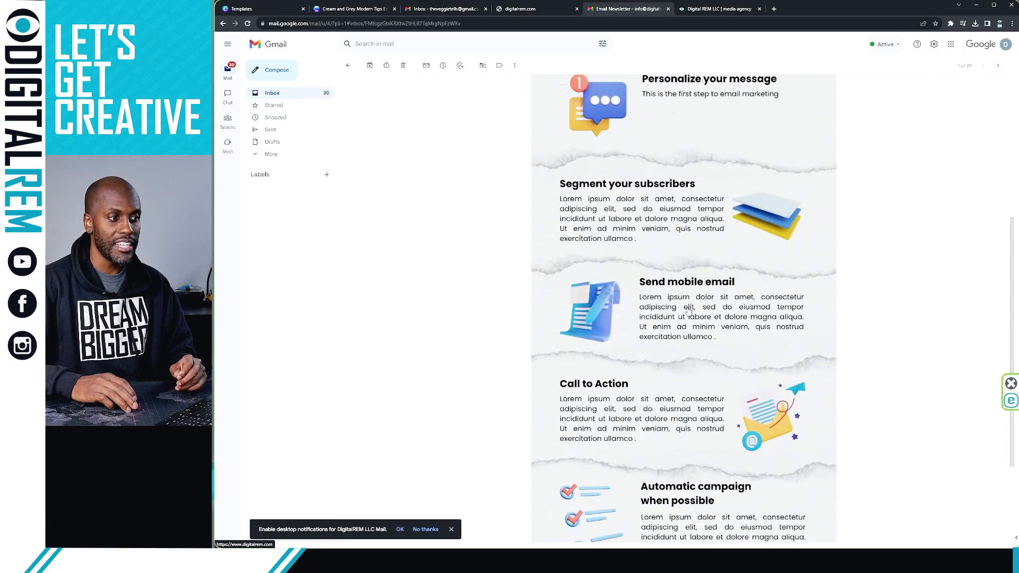
pyautogui.click(451, 530)
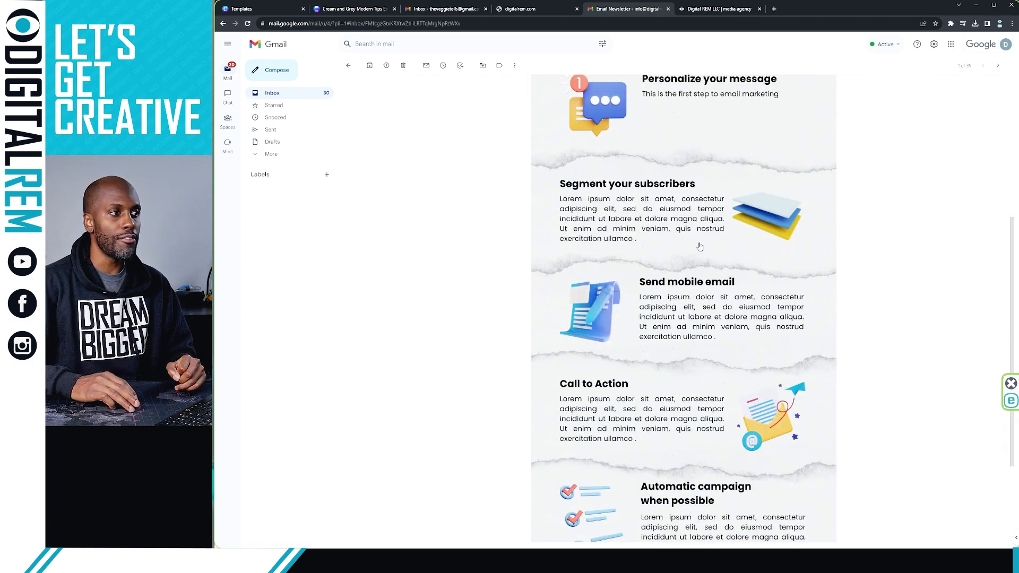
pyautogui.scroll(2, 700, 246)
pyautogui.scroll(2, 700, 247)
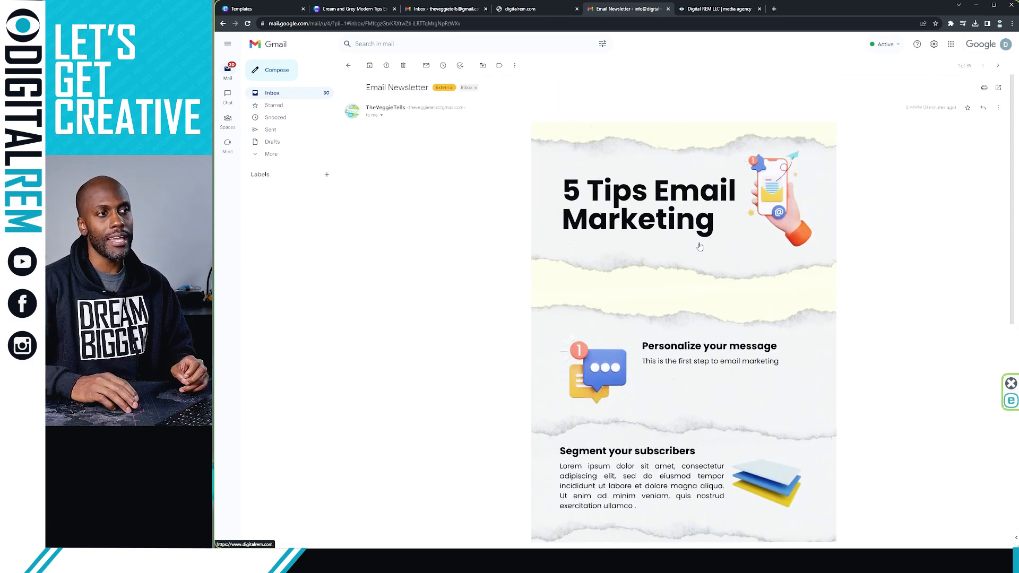